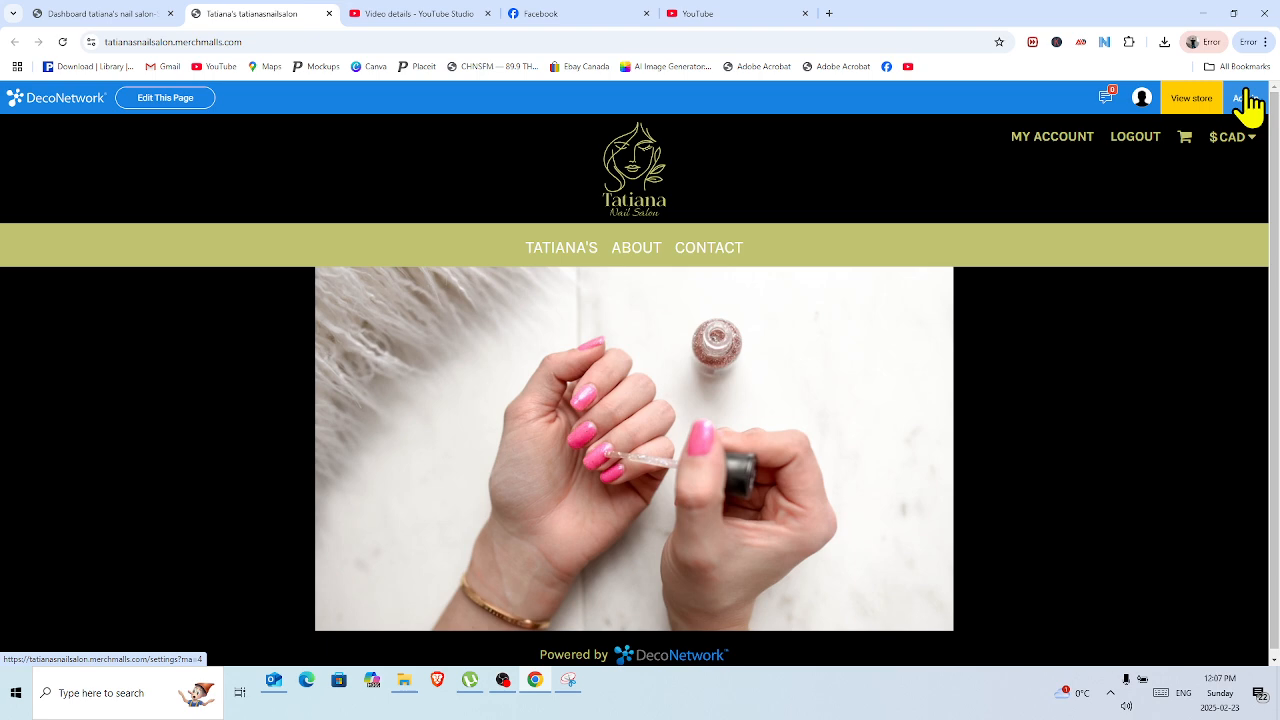
Open the store's admin area, close the duplicate browser tab, and open the Website Pages editor
{"action": "left_click", "coordinate": [1246, 98]}
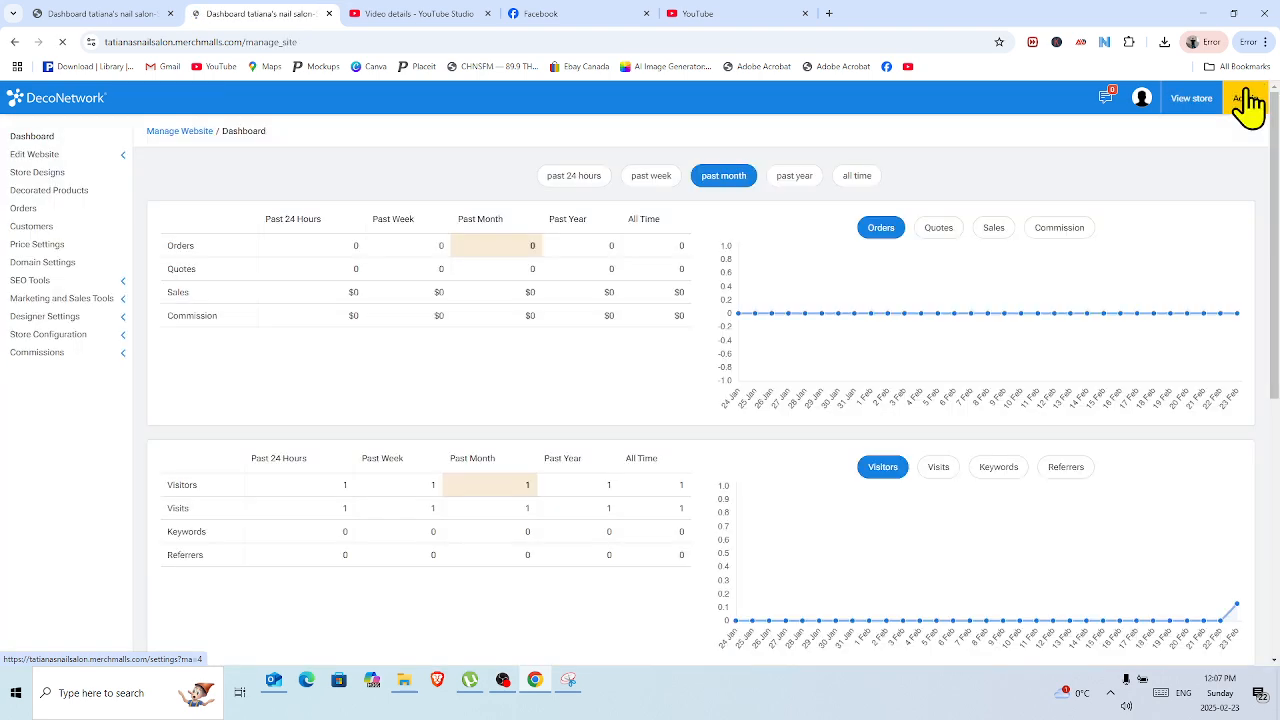
{"action": "left_click", "coordinate": [171, 14]}
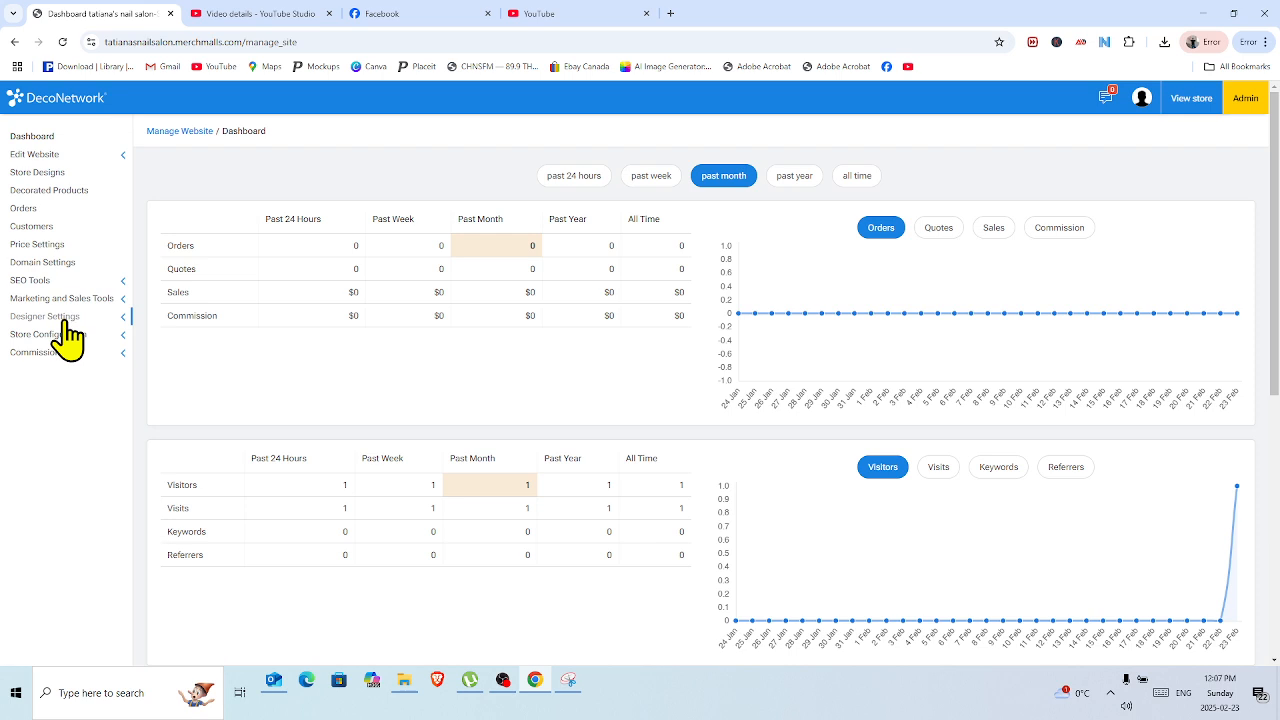
{"action": "left_click", "coordinate": [47, 155]}
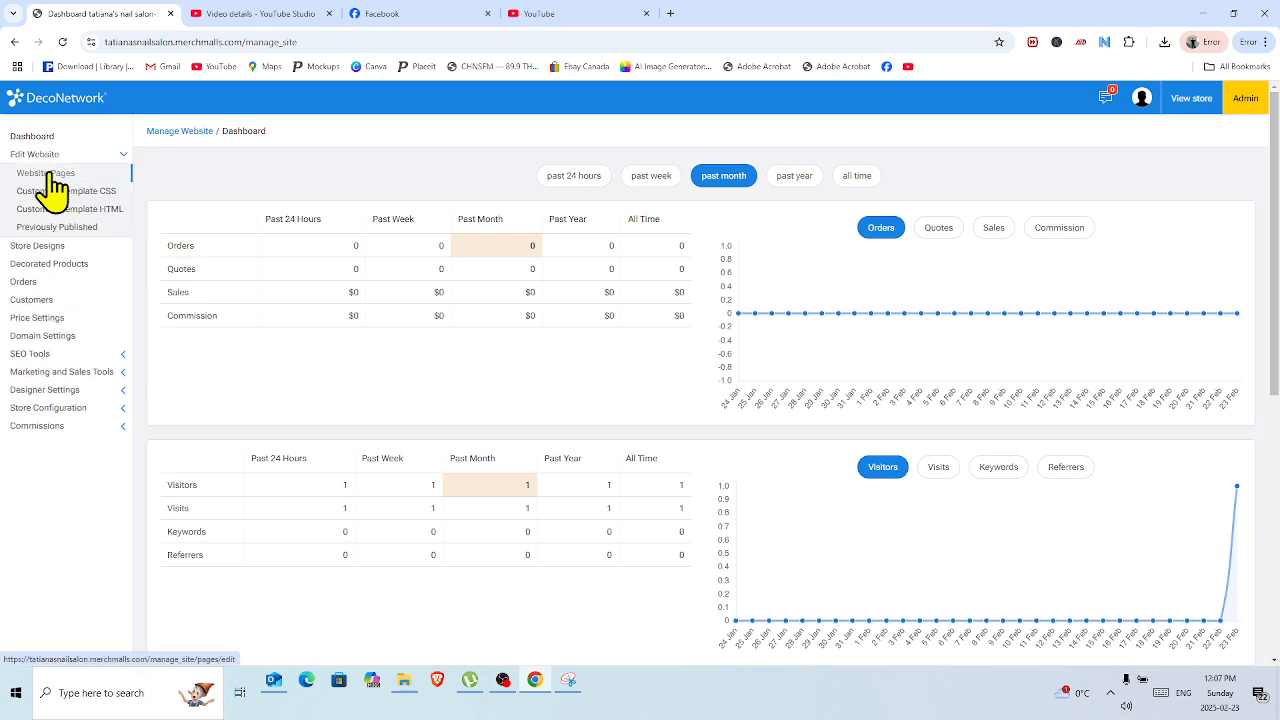
{"action": "left_click", "coordinate": [48, 172]}
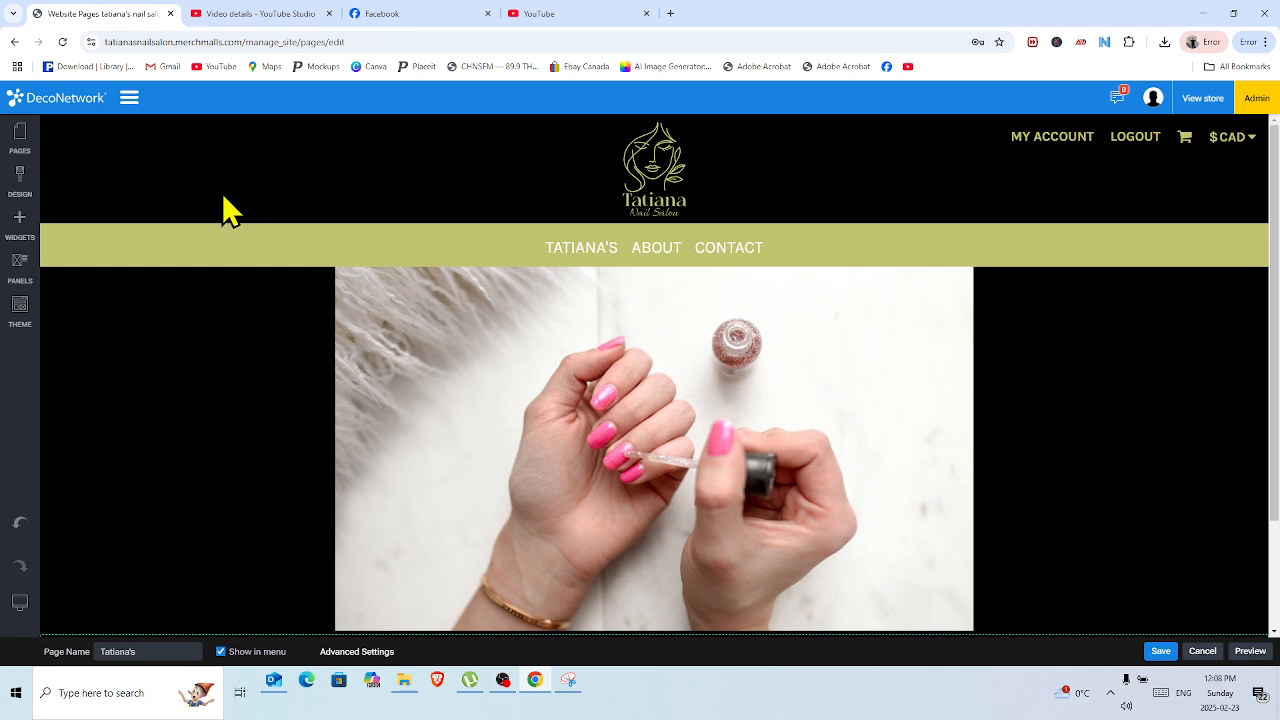
Add a new website page named Widgets
{"action": "left_click", "coordinate": [21, 140]}
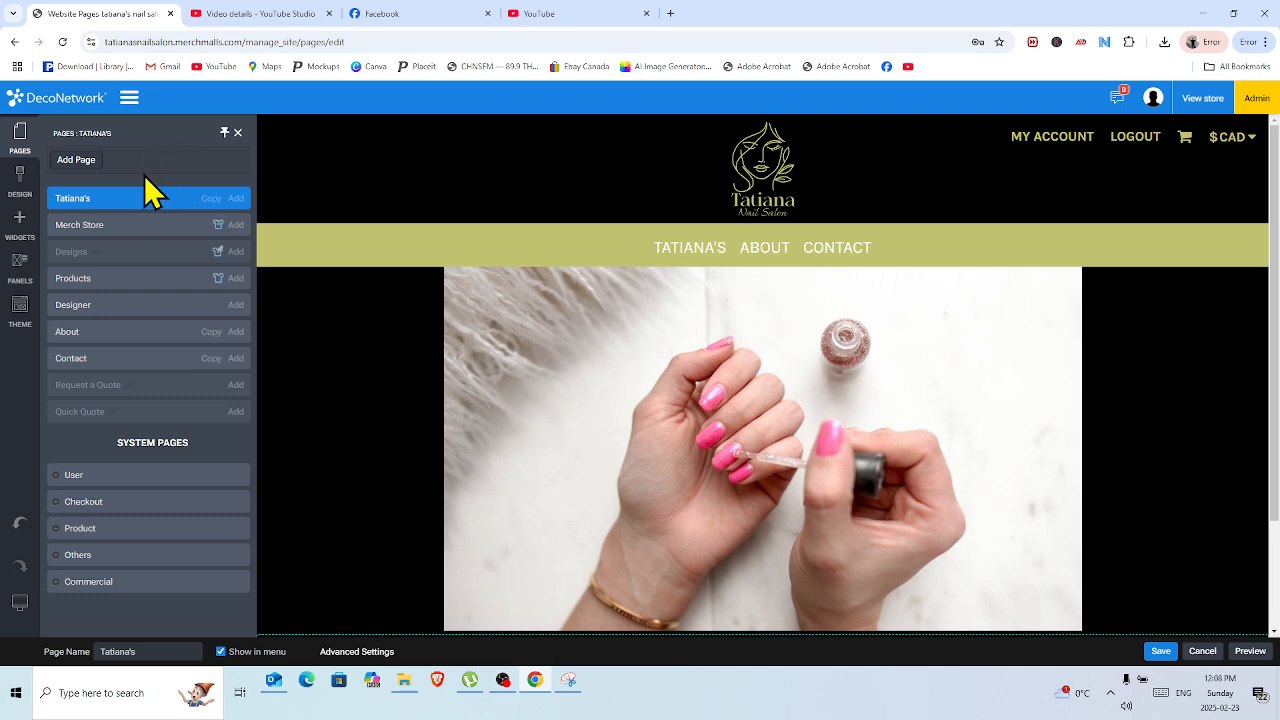
{"action": "left_click", "coordinate": [76, 160]}
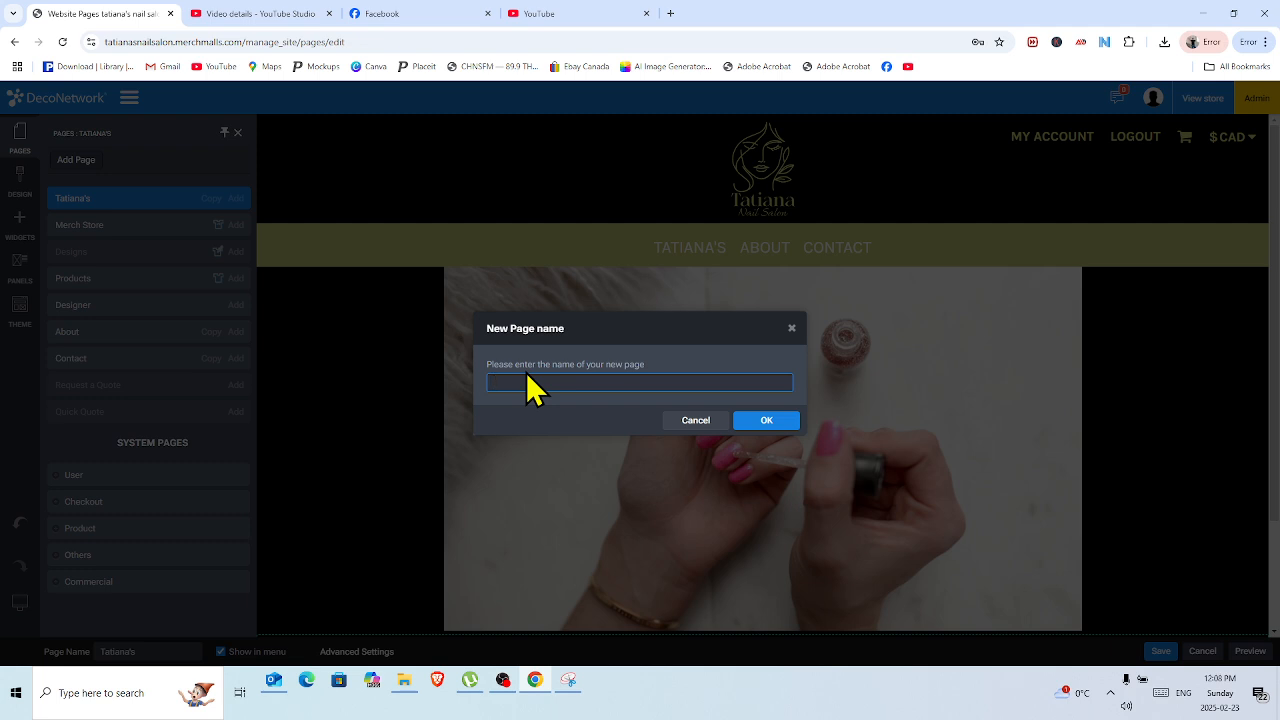
{"action": "type", "text": "Widgets"}
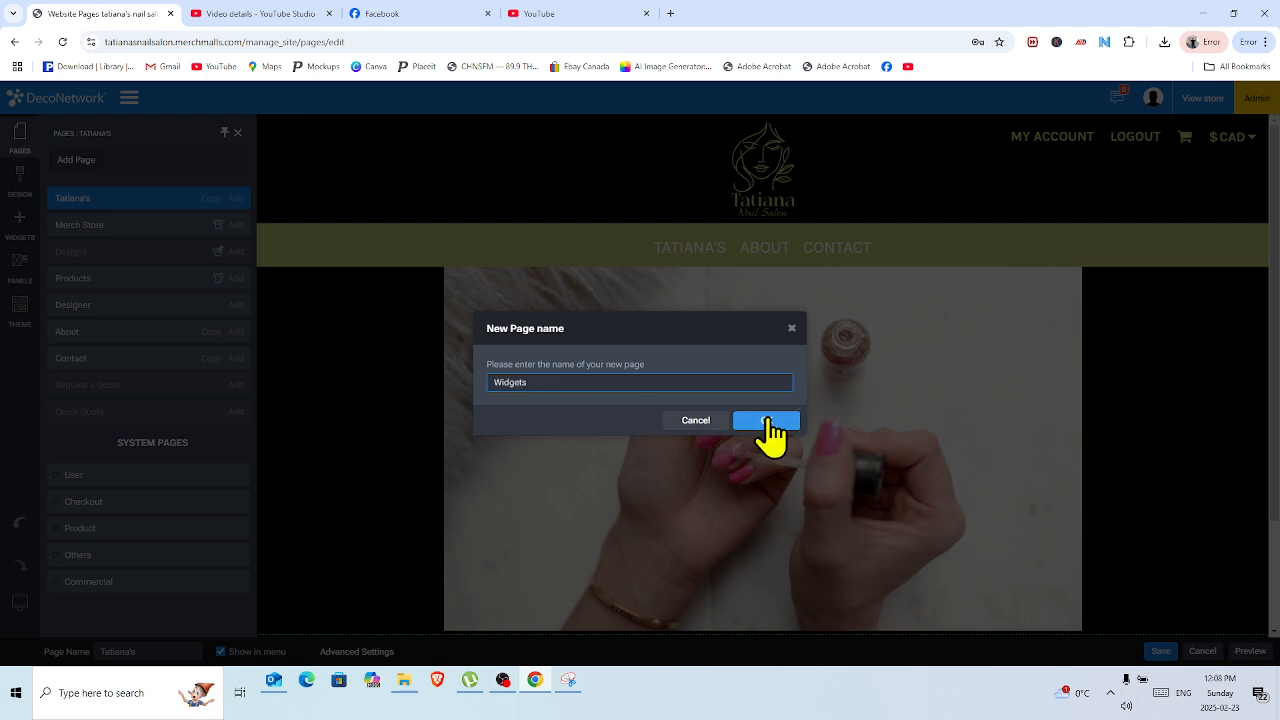
{"action": "left_click", "coordinate": [767, 420]}
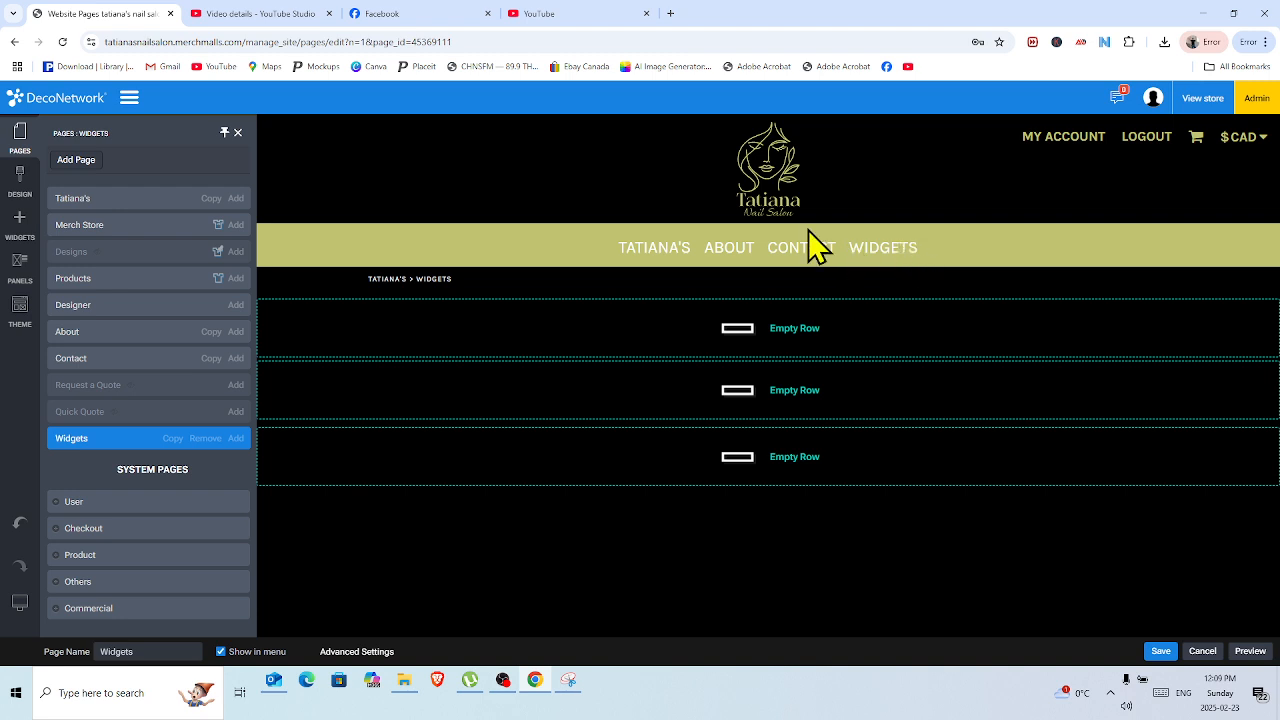
Turn off Show in menu for the Widgets page and publish the saved change to the website
{"action": "left_click", "coordinate": [221, 651]}
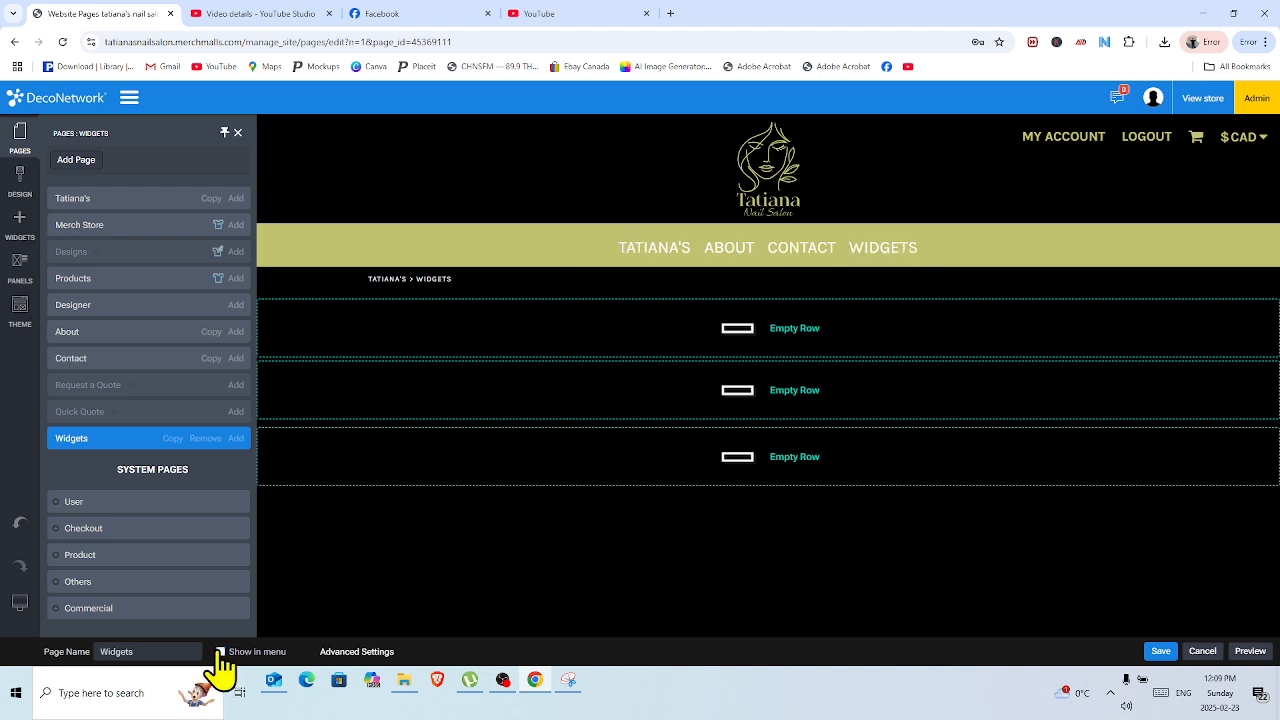
{"action": "left_click", "coordinate": [1159, 651]}
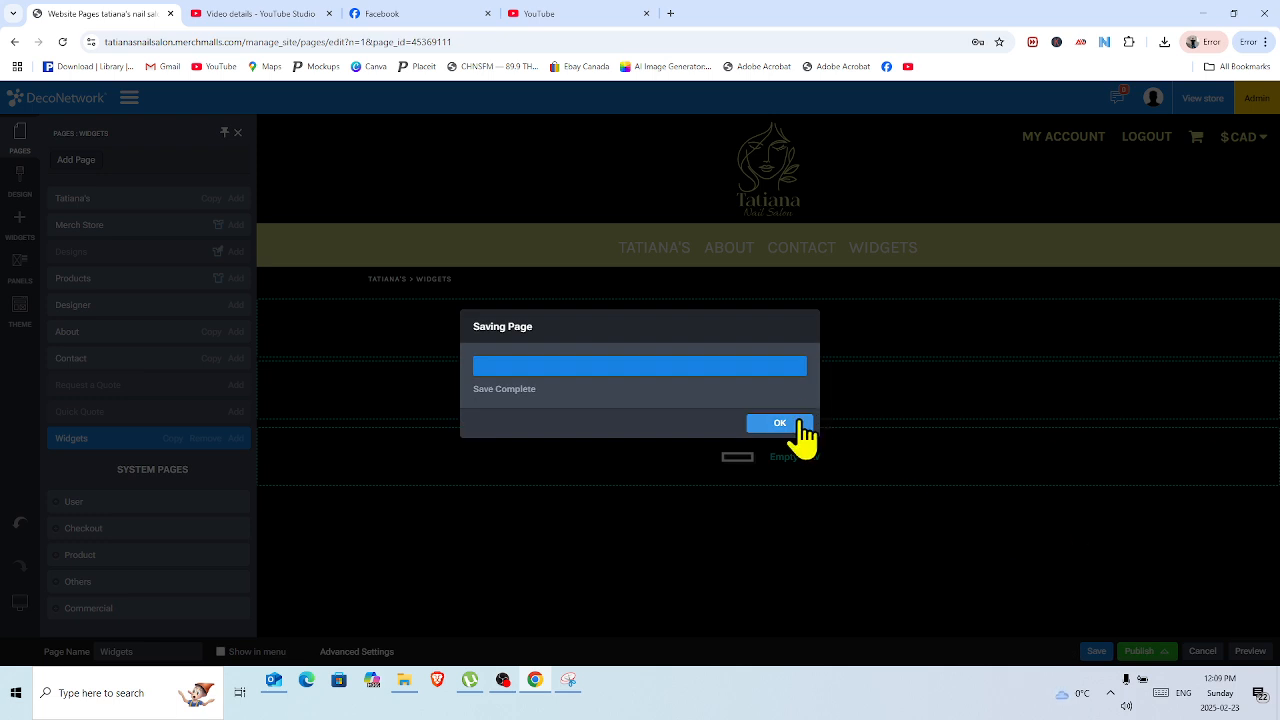
{"action": "left_click", "coordinate": [801, 427]}
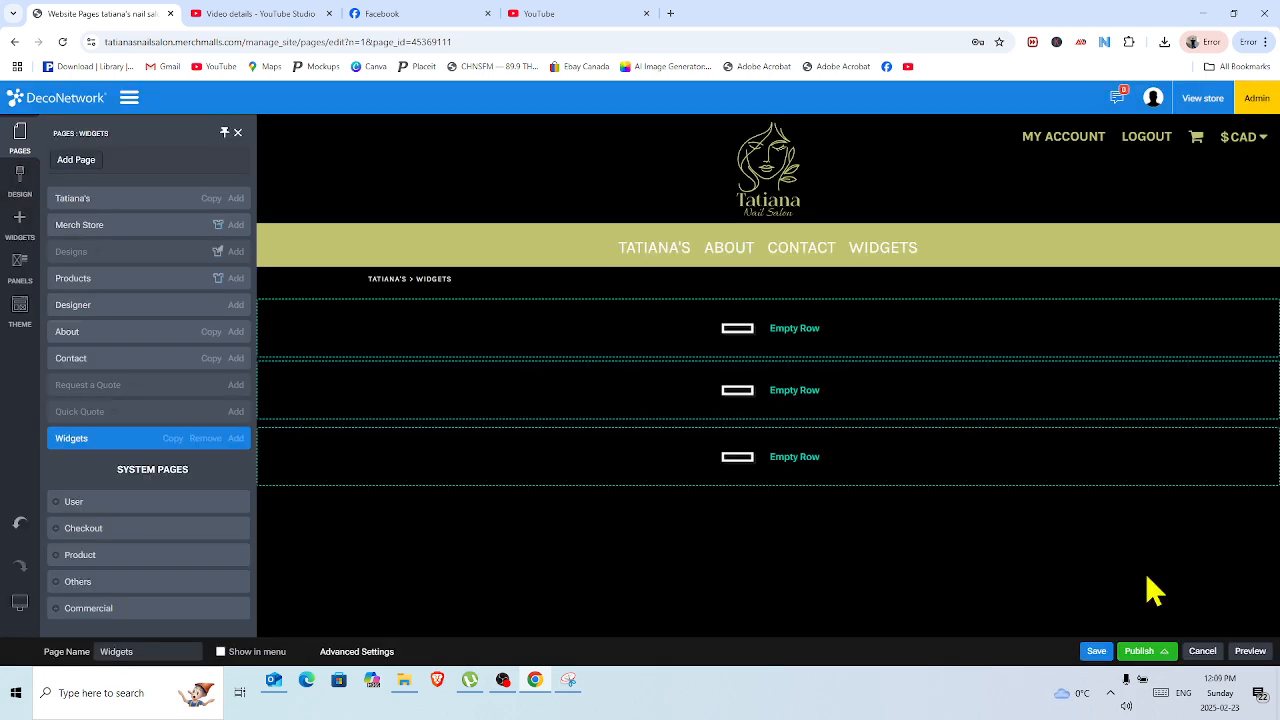
{"action": "left_click", "coordinate": [1145, 651]}
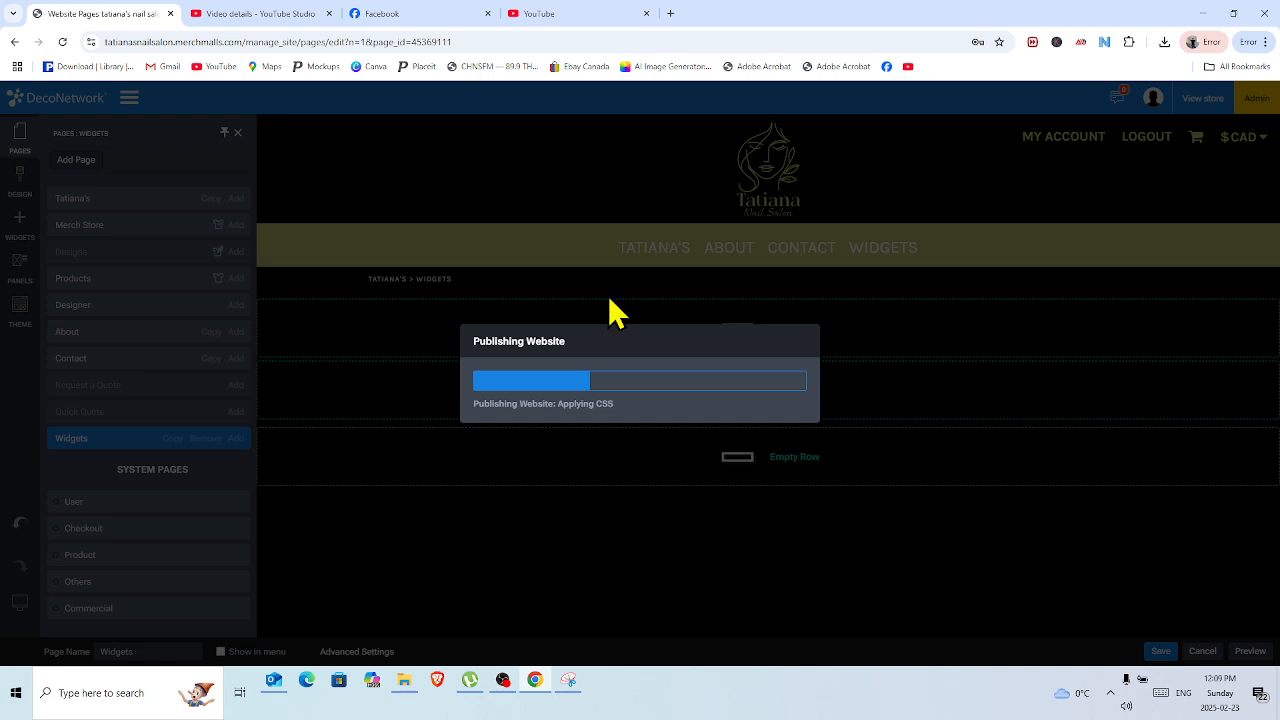
{"action": "left_click", "coordinate": [796, 432]}
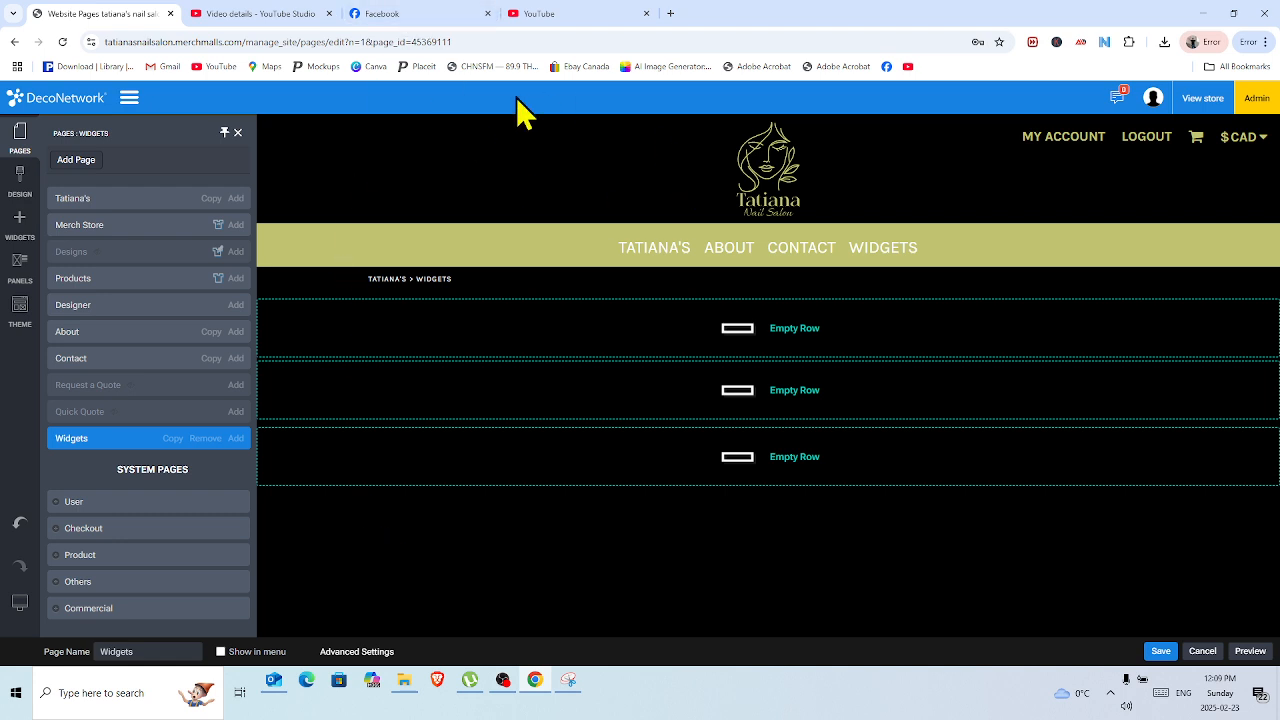
Insert a 1 Column row above the existing empty rows on the Widgets page
{"action": "left_click", "coordinate": [20, 225]}
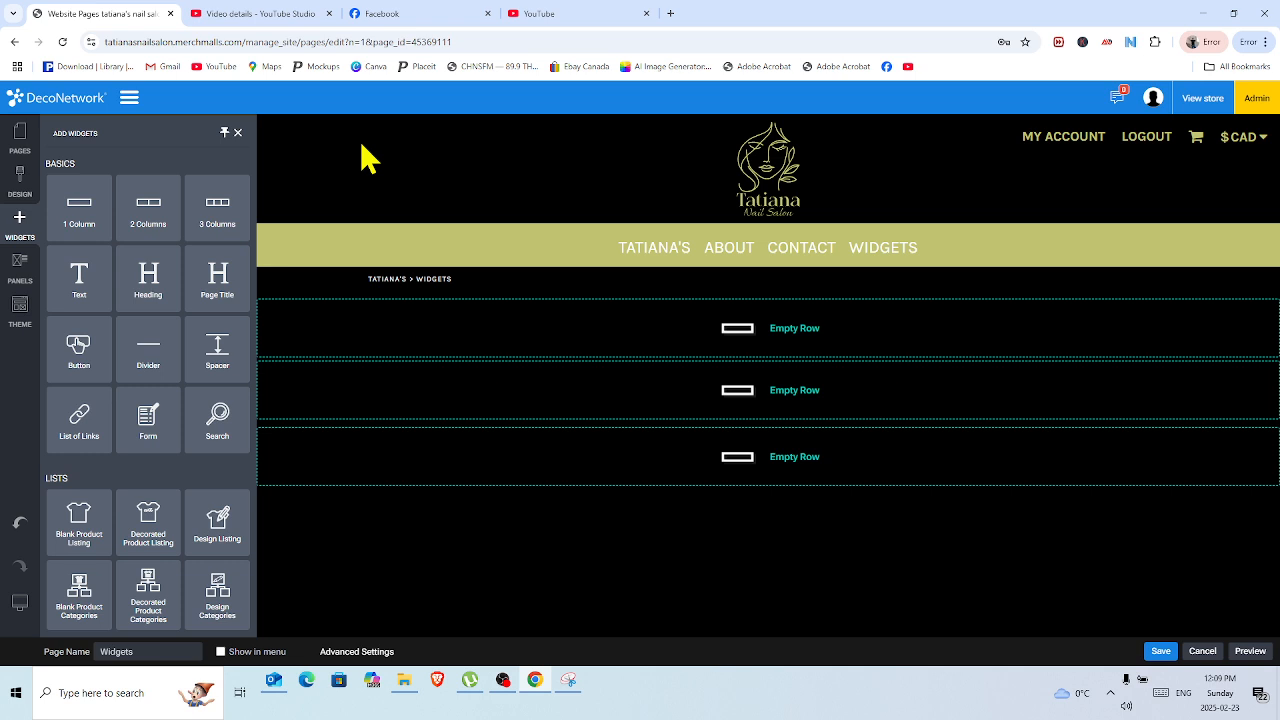
{"action": "left_click_drag", "start_coordinate": [62, 210], "coordinate": [221, 383]}
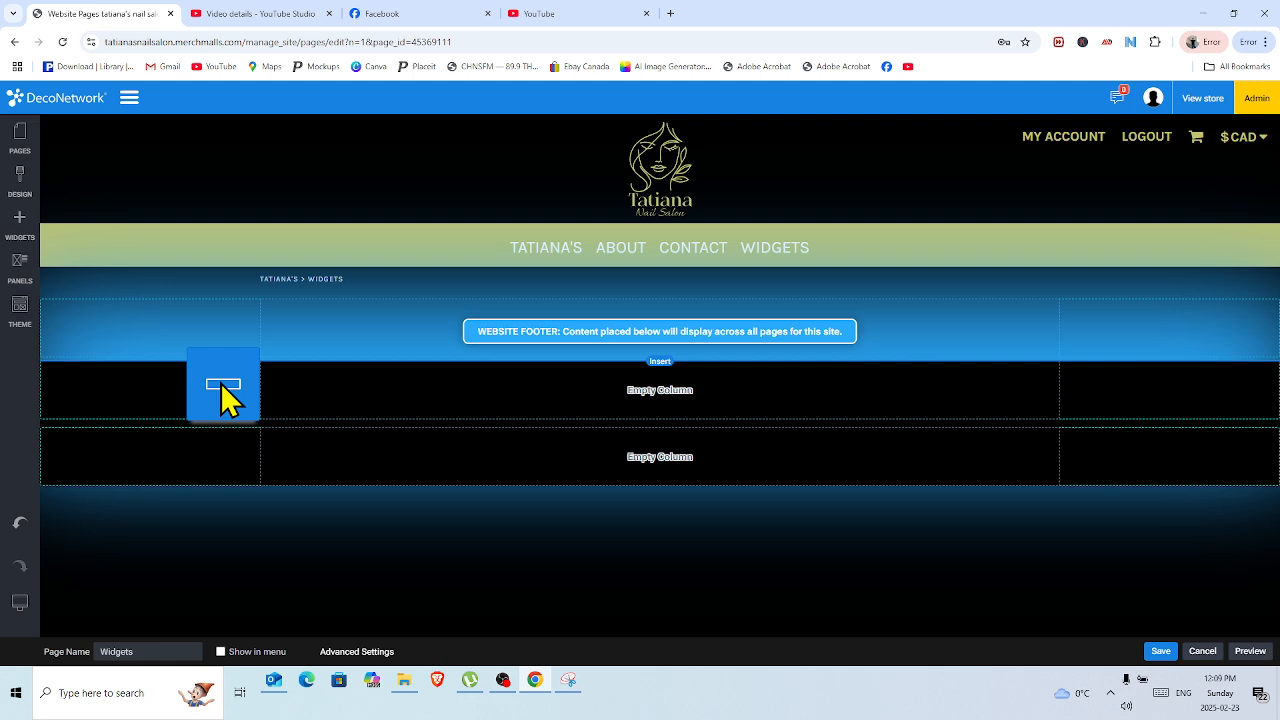
{"action": "left_click_drag", "start_coordinate": [222, 388], "coordinate": [234, 342]}
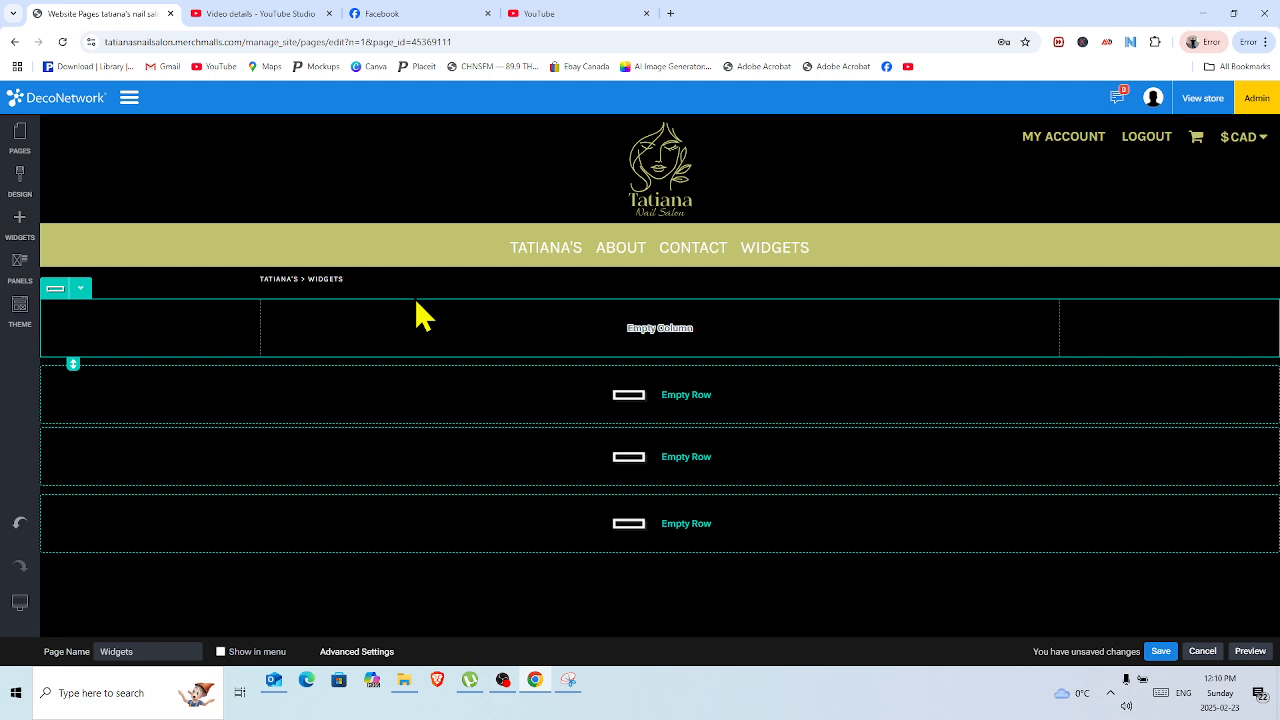
Try out a Text widget in the topmost empty row and delete it
{"action": "left_click", "coordinate": [25, 225]}
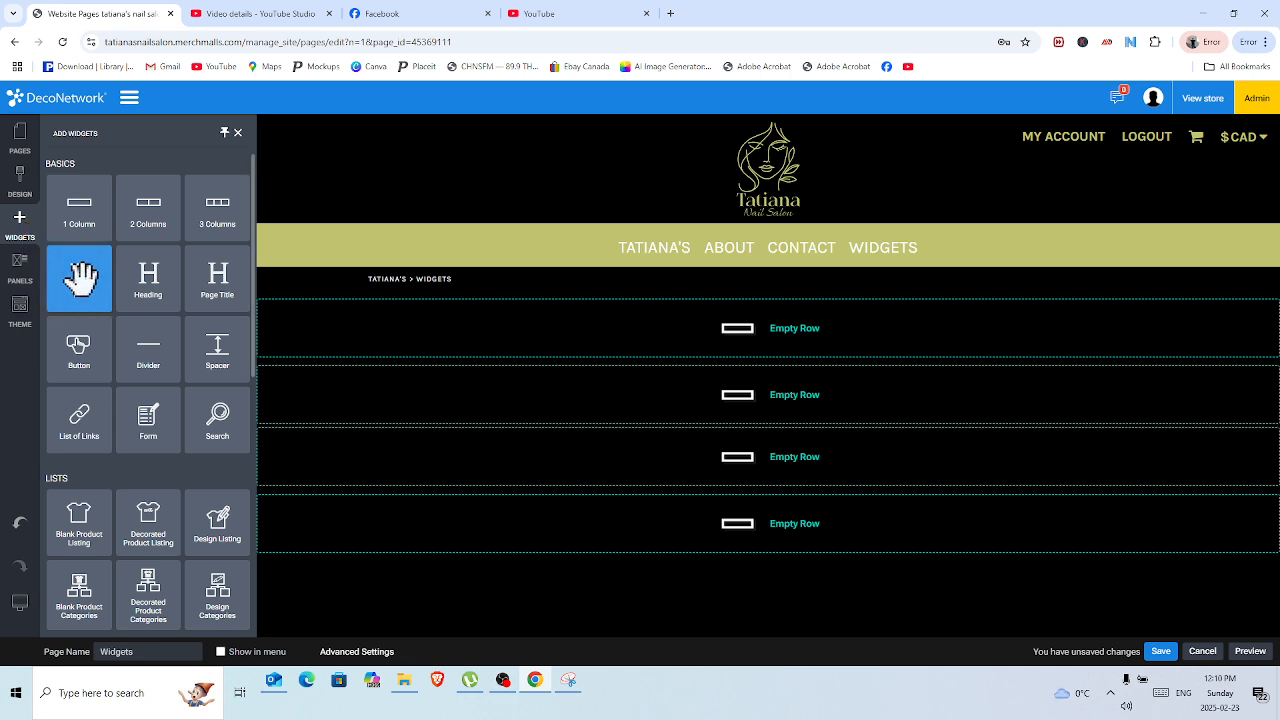
{"action": "left_click_drag", "start_coordinate": [79, 270], "coordinate": [701, 334]}
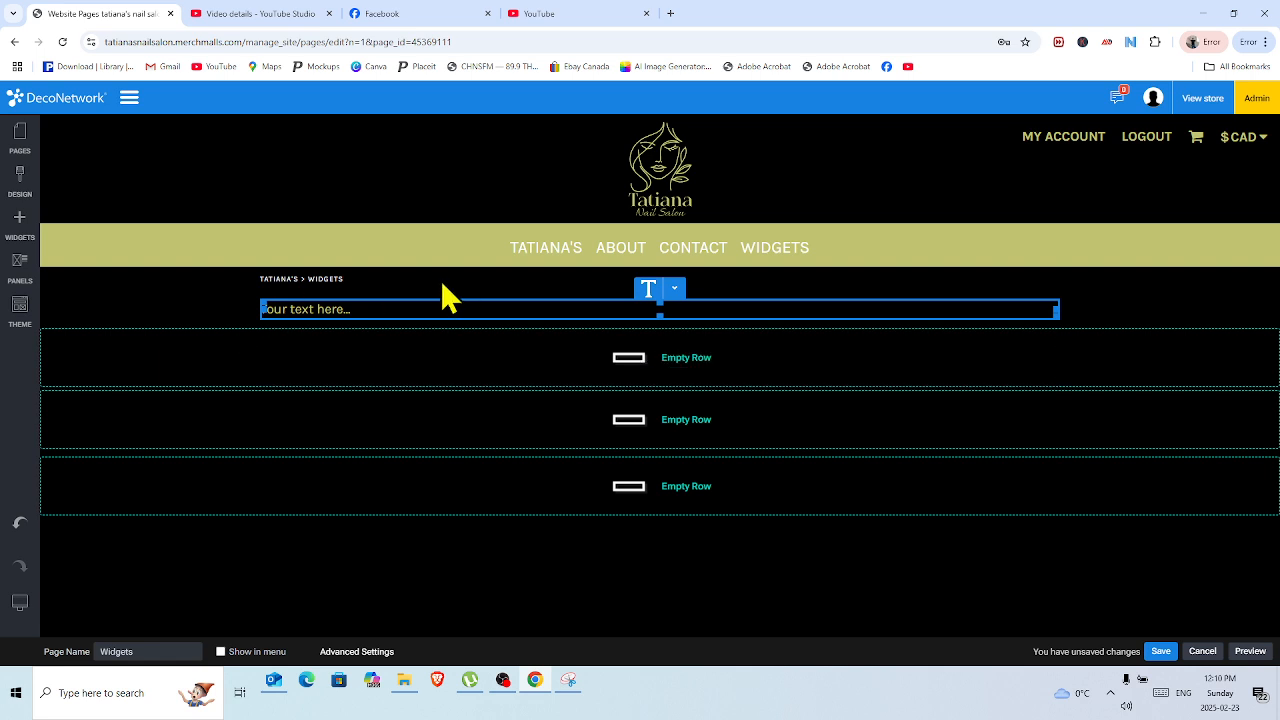
{"action": "left_click", "coordinate": [675, 290]}
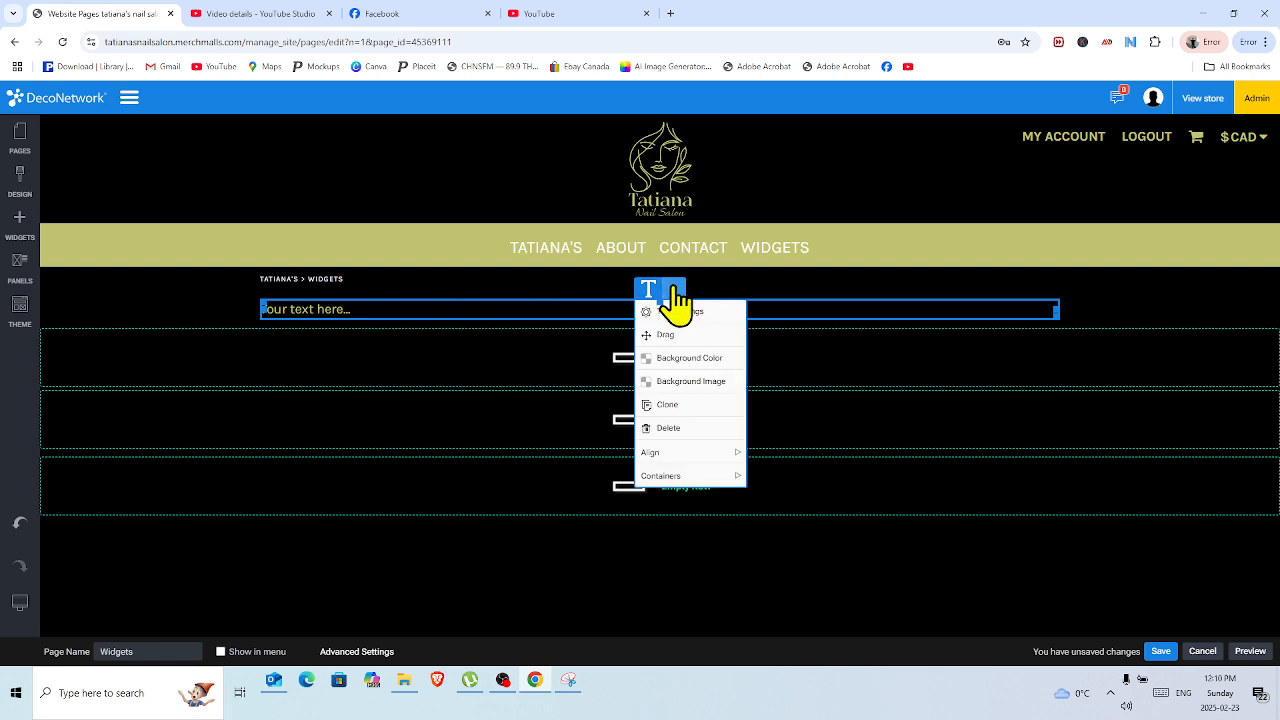
{"action": "left_click", "coordinate": [690, 428]}
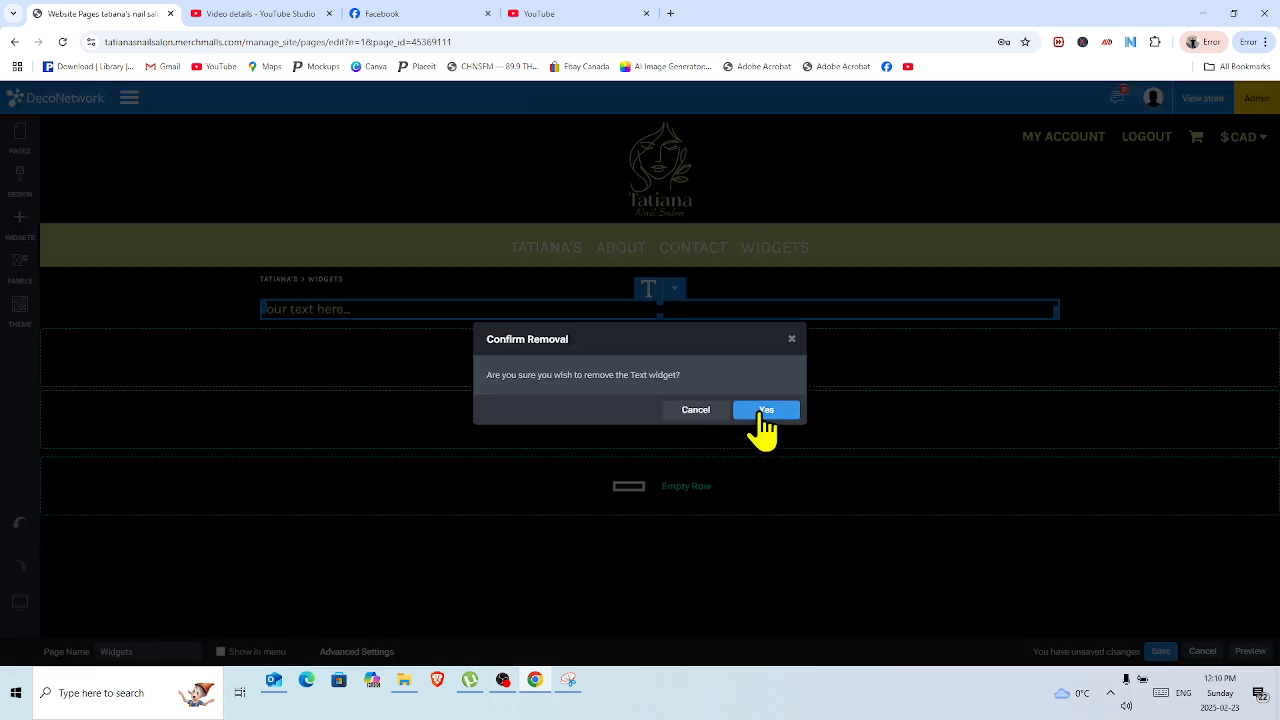
{"action": "left_click", "coordinate": [760, 411]}
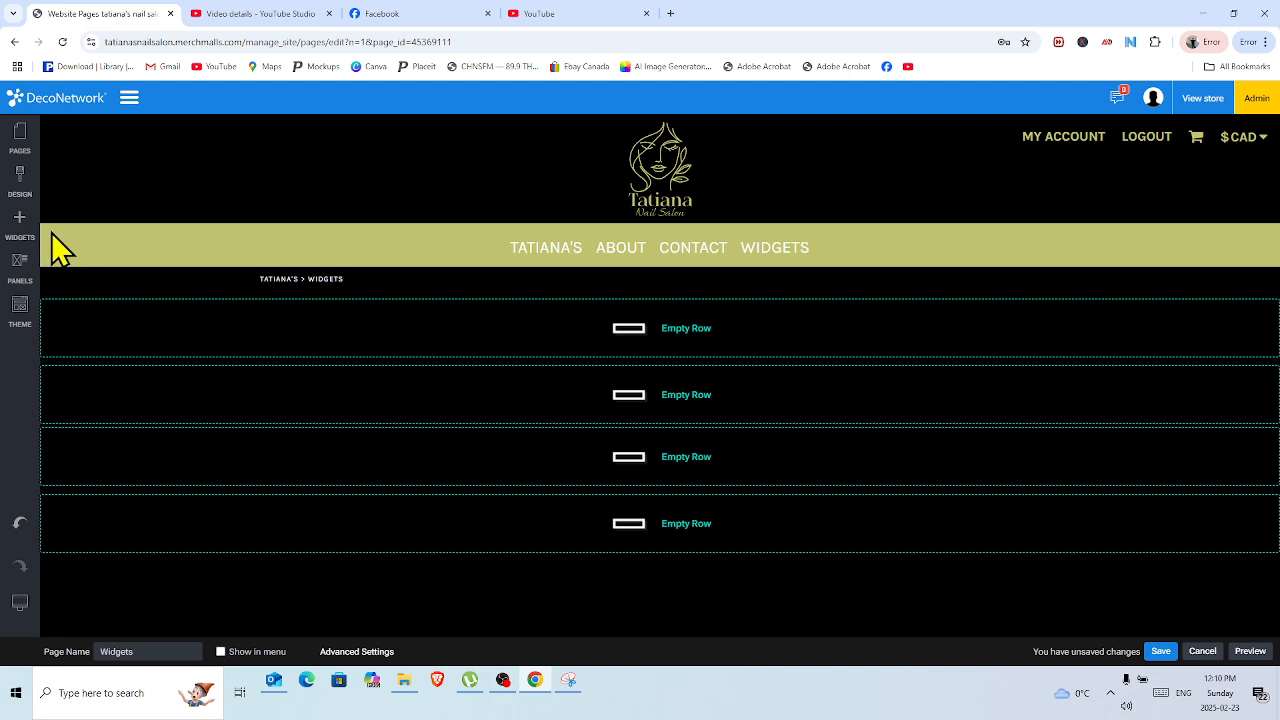
Place a 2 Columns widget inside the topmost empty row of the page
{"action": "left_click", "coordinate": [20, 225]}
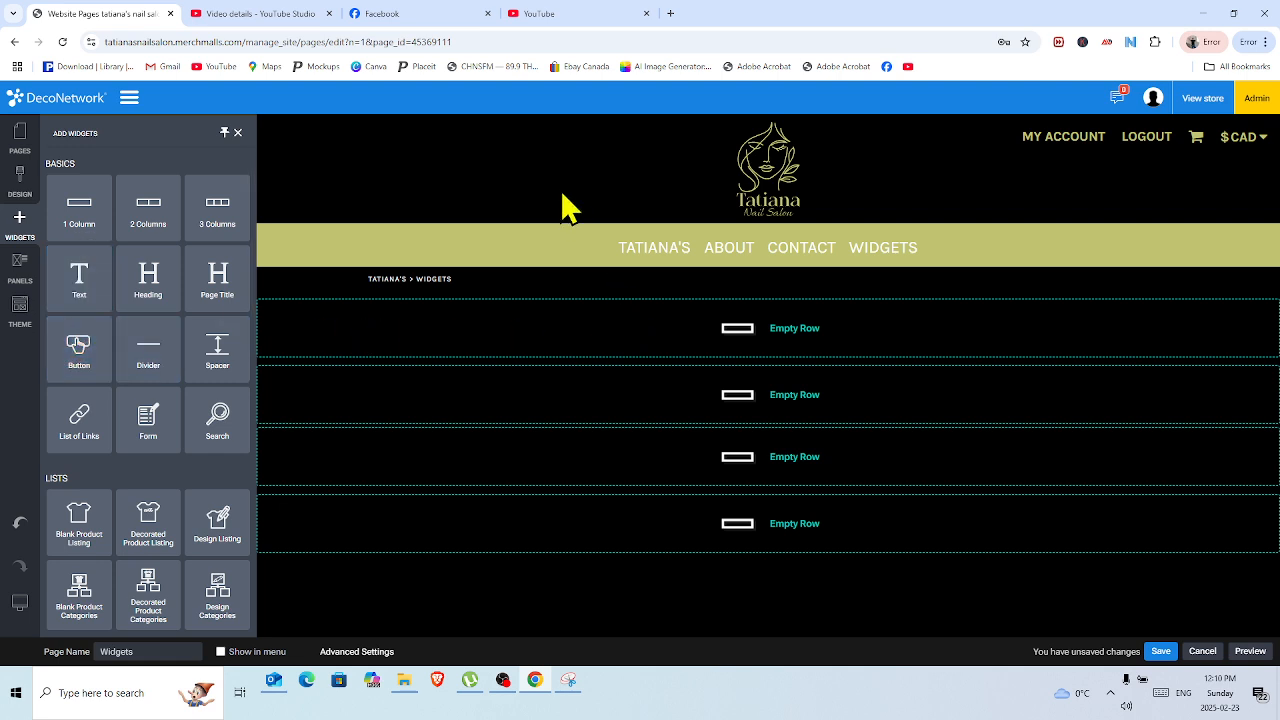
{"action": "left_click", "coordinate": [531, 129]}
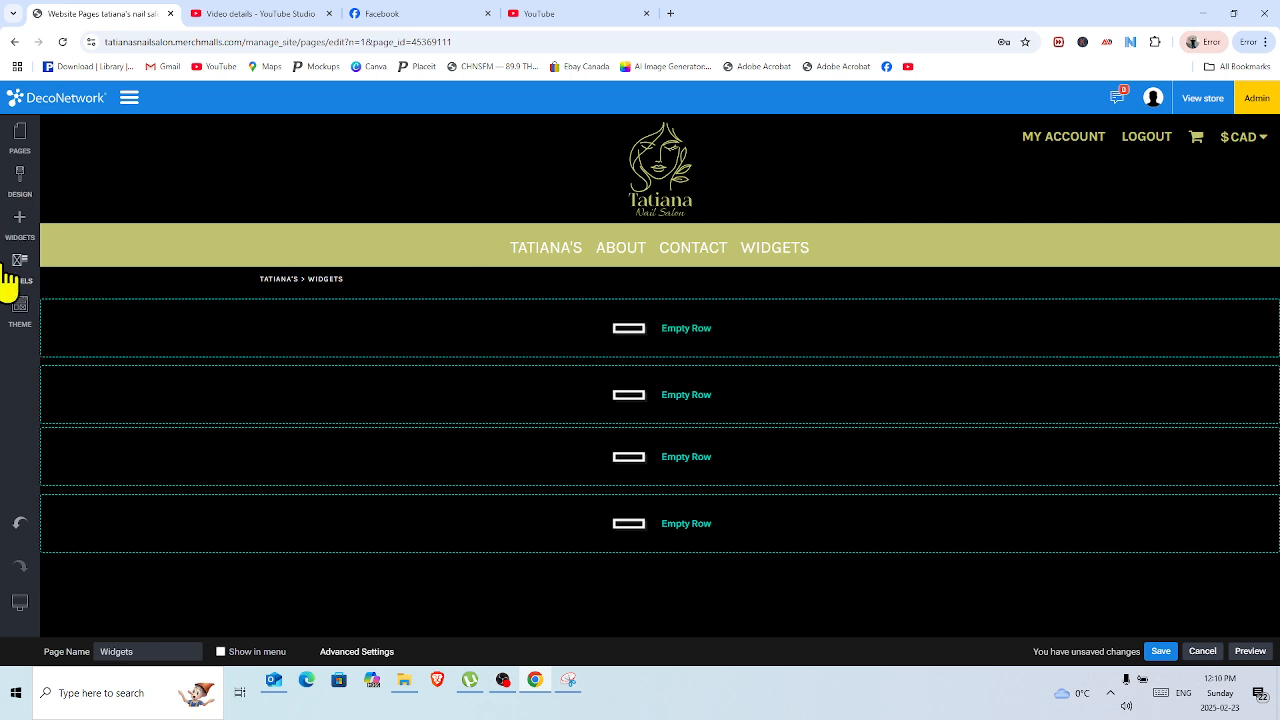
{"action": "left_click", "coordinate": [20, 225]}
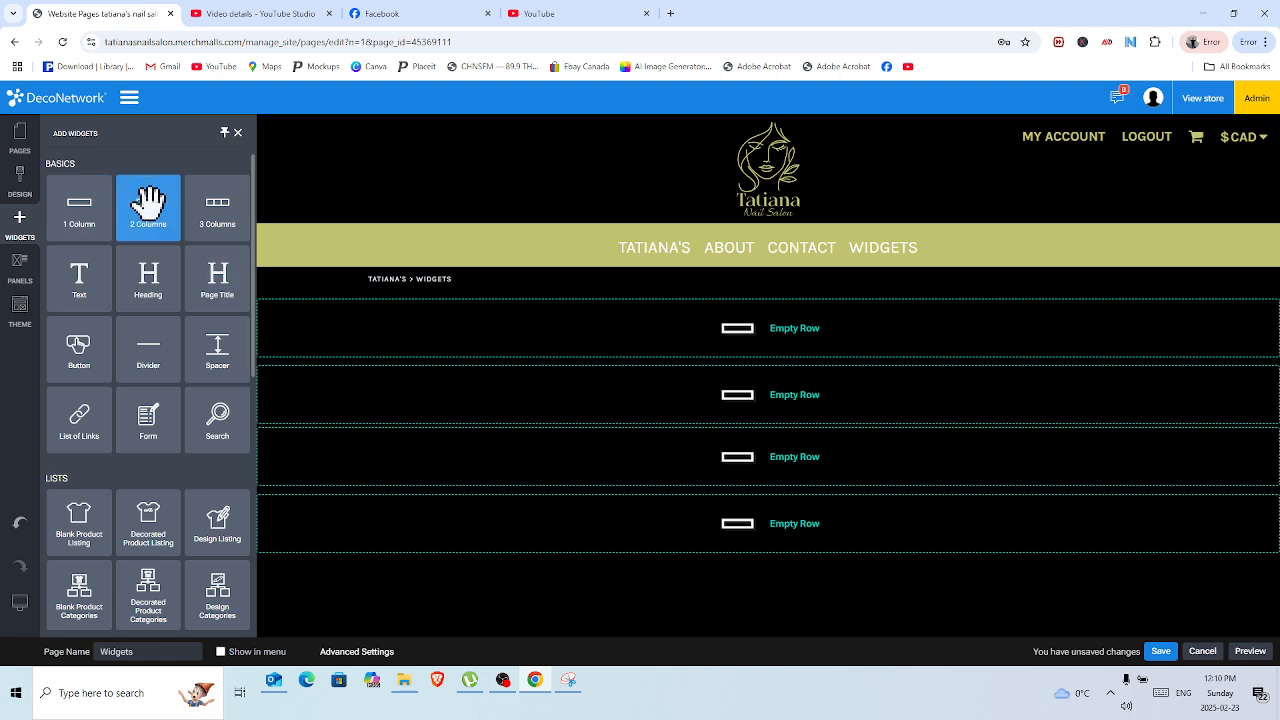
{"action": "mouse_move", "coordinate": [148, 203]}
{"action": "left_mouse_down"}
{"action": "mouse_move", "coordinate": [229, 297]}
{"action": "mouse_move", "coordinate": [279, 323]}
{"action": "mouse_move", "coordinate": [500, 294]}
{"action": "mouse_move", "coordinate": [354, 185]}
{"action": "mouse_move", "coordinate": [328, 330]}
{"action": "left_mouse_up"}
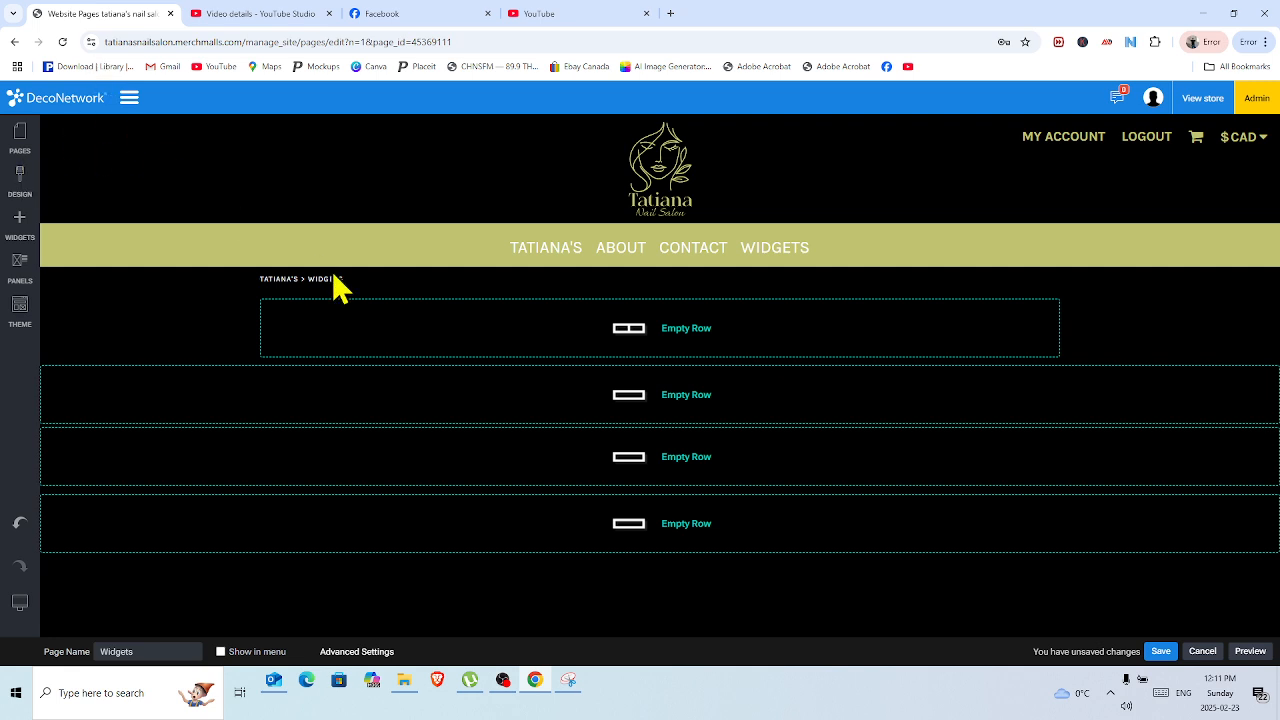
Add a Button widget to the first column of the two-column row
{"action": "mouse_move", "coordinate": [375, 333]}
{"action": "left_click", "coordinate": [17, 222]}
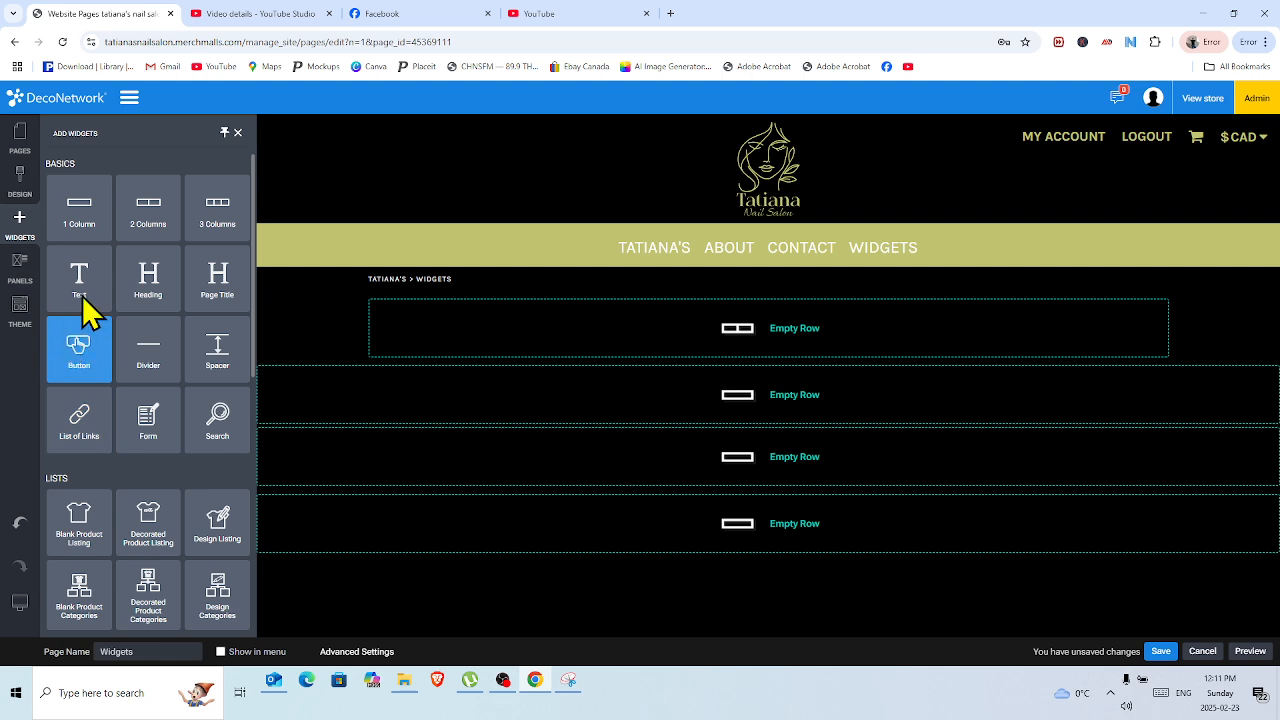
{"action": "left_click_drag", "start_coordinate": [79, 350], "coordinate": [420, 338]}
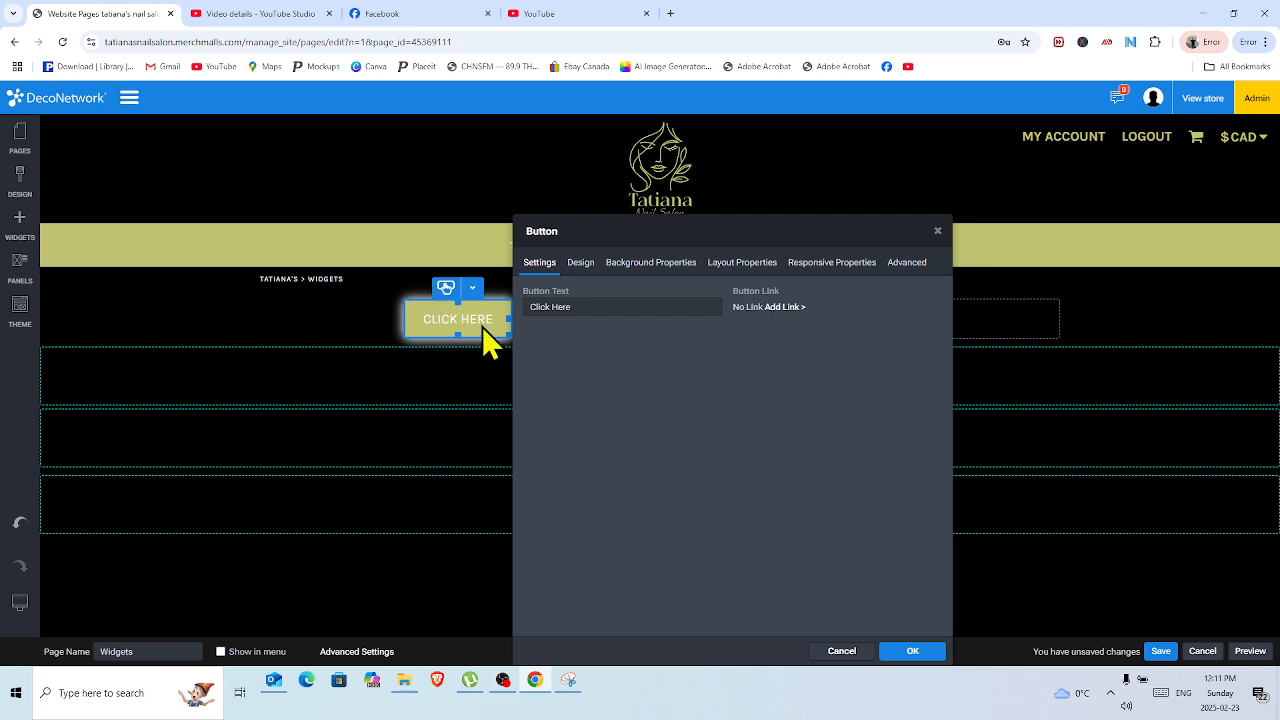
Examine the button's design settings and the site-wide button styles in the Style Editor
{"action": "left_click", "coordinate": [581, 264]}
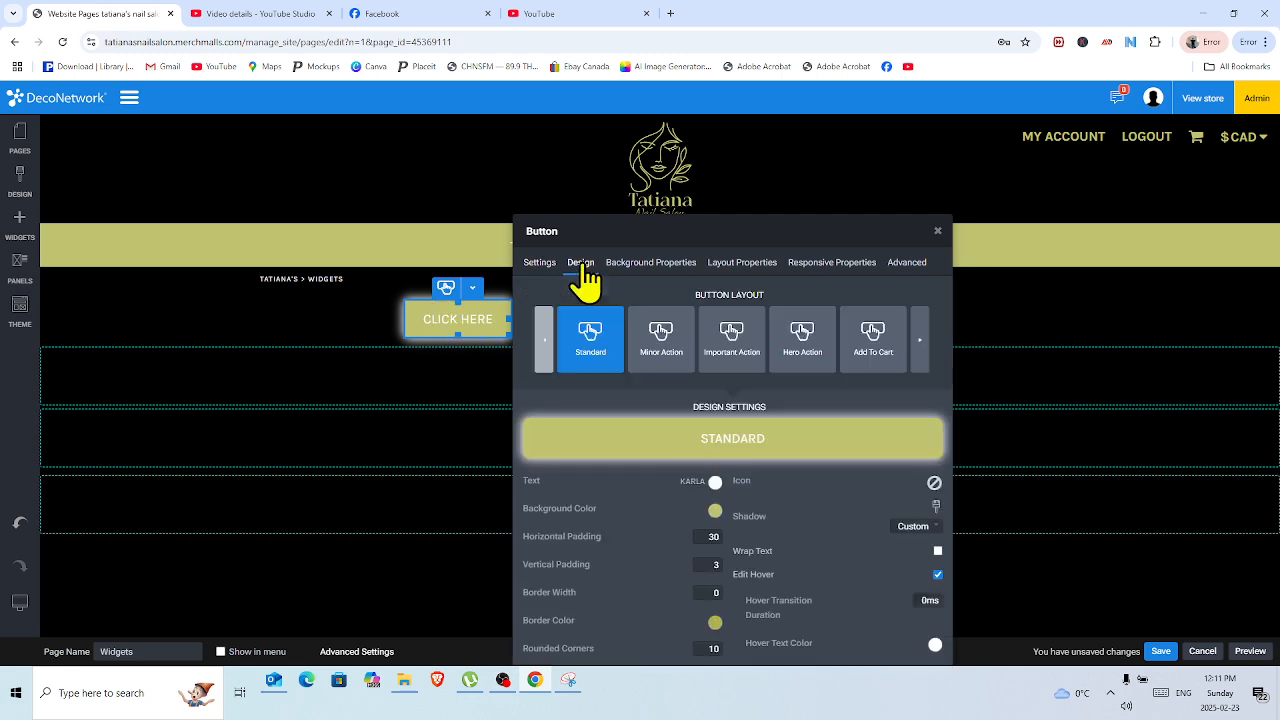
{"action": "left_click", "coordinate": [22, 182]}
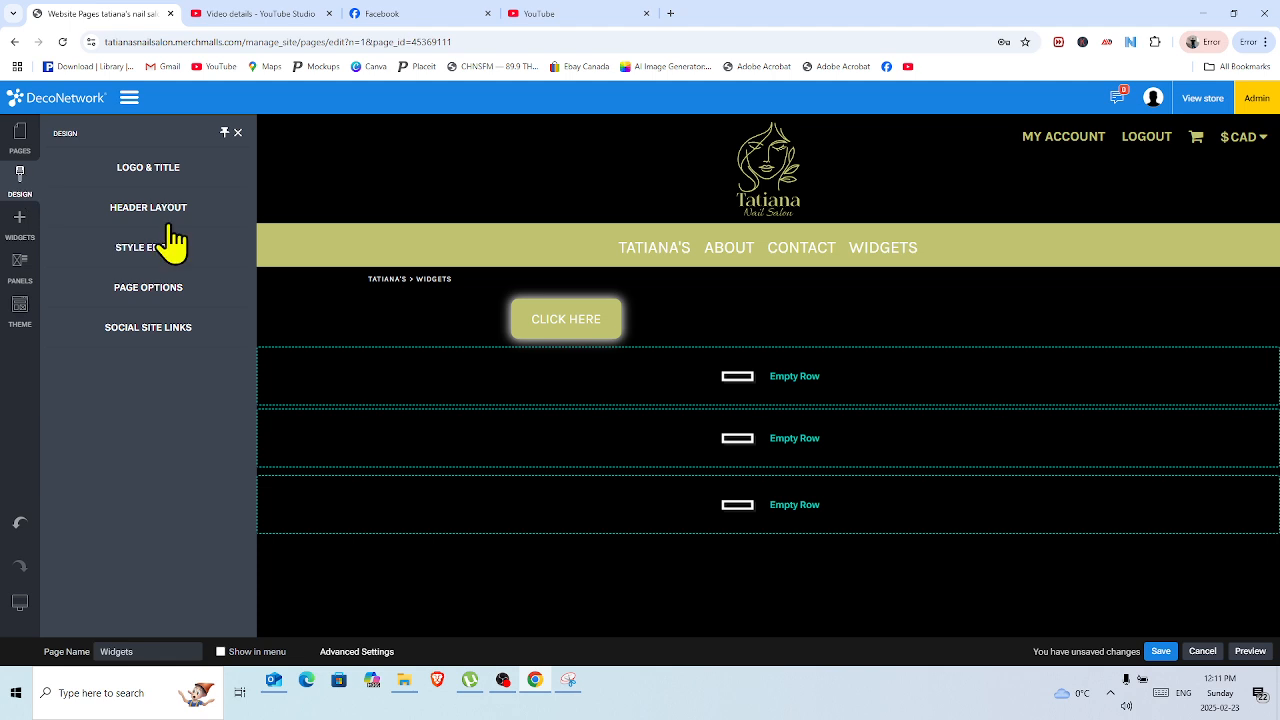
{"action": "left_click", "coordinate": [166, 251]}
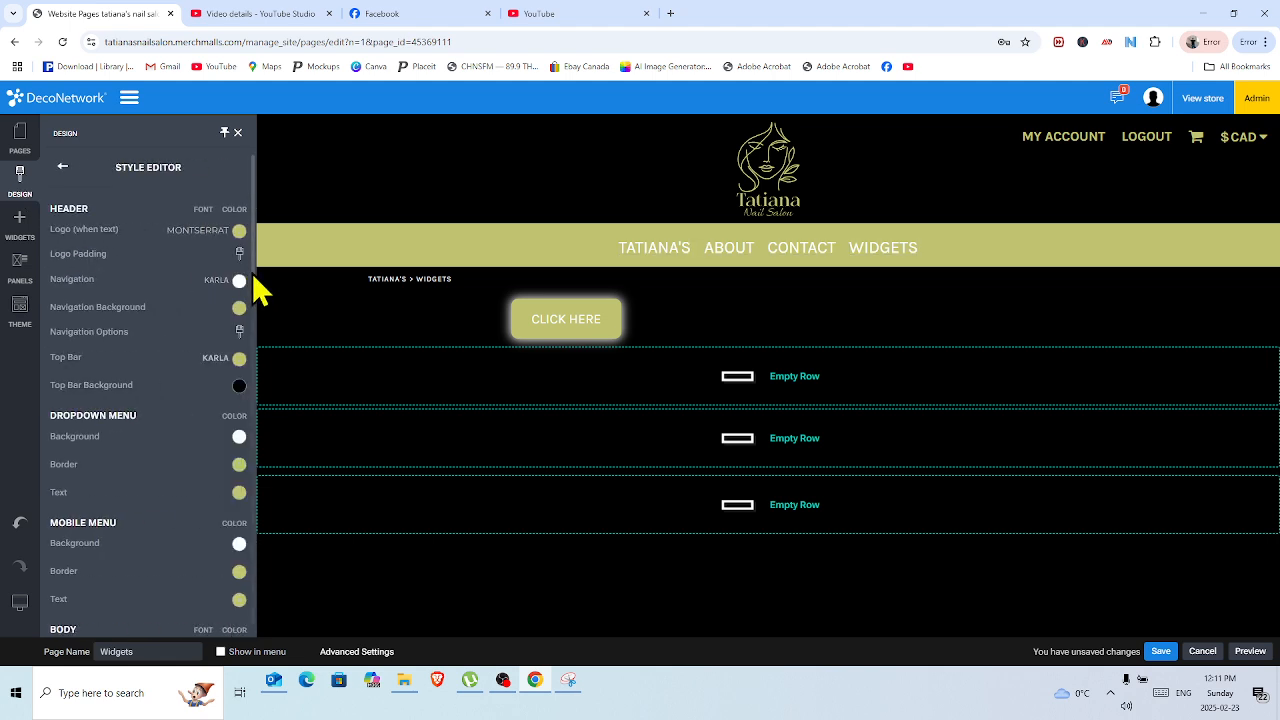
{"action": "left_click_drag", "start_coordinate": [256, 273], "coordinate": [254, 536]}
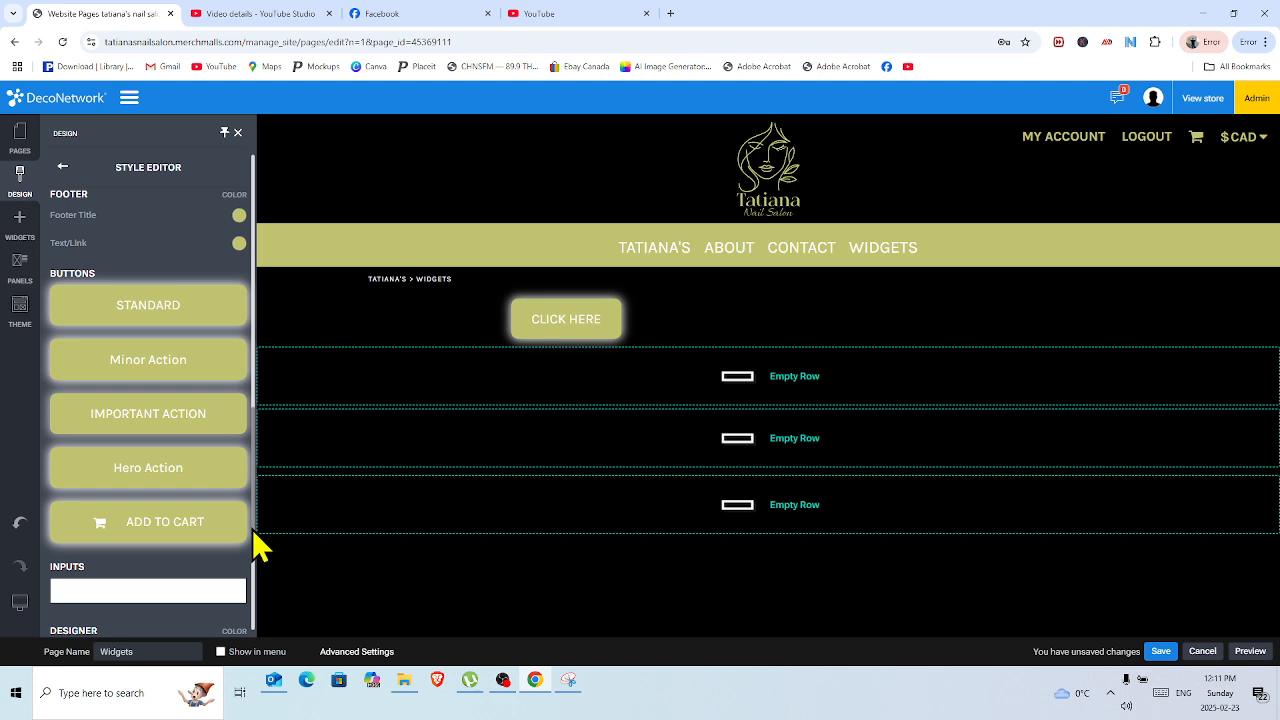
{"action": "left_click_drag", "start_coordinate": [256, 548], "coordinate": [234, 186]}
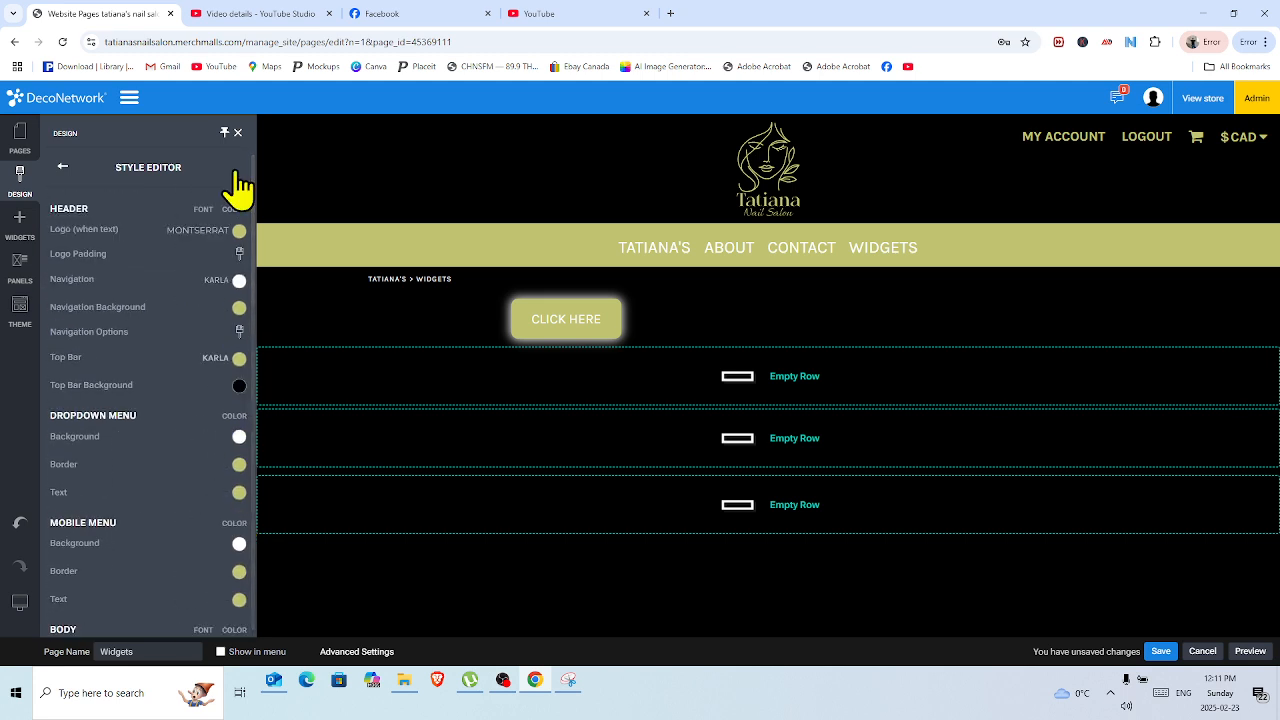
{"action": "left_click", "coordinate": [62, 167]}
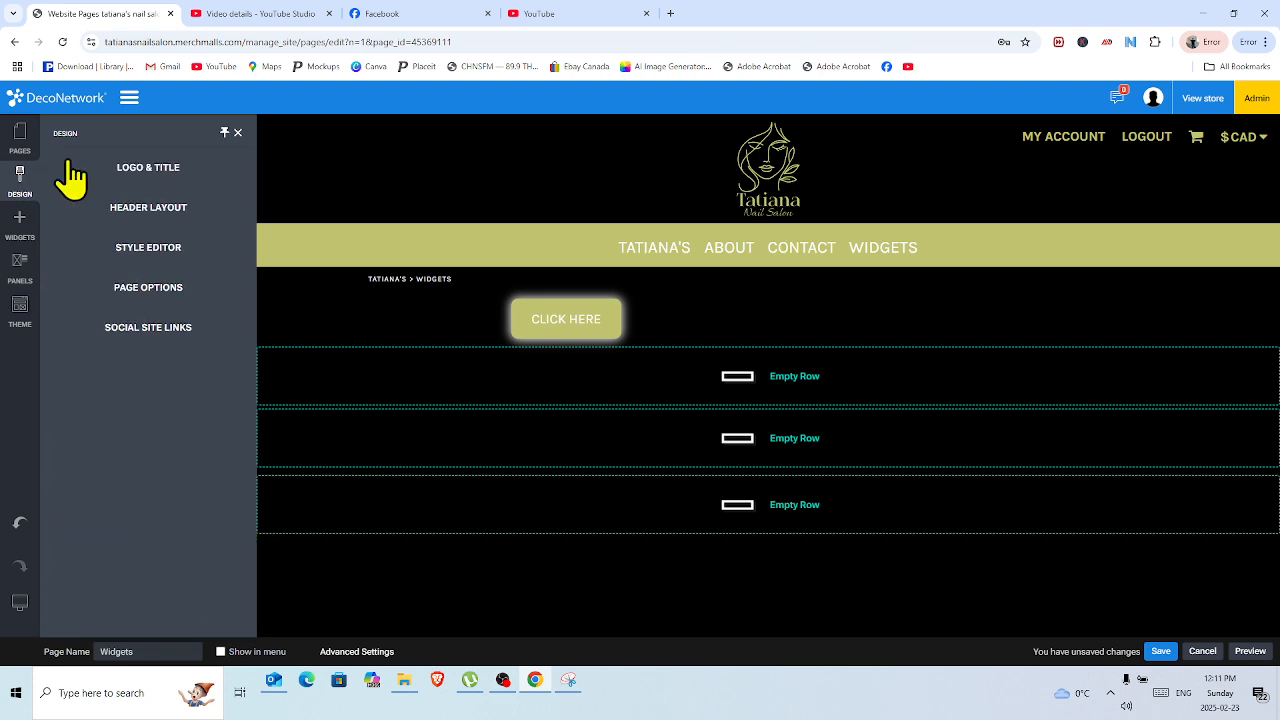
{"action": "left_click", "coordinate": [238, 132]}
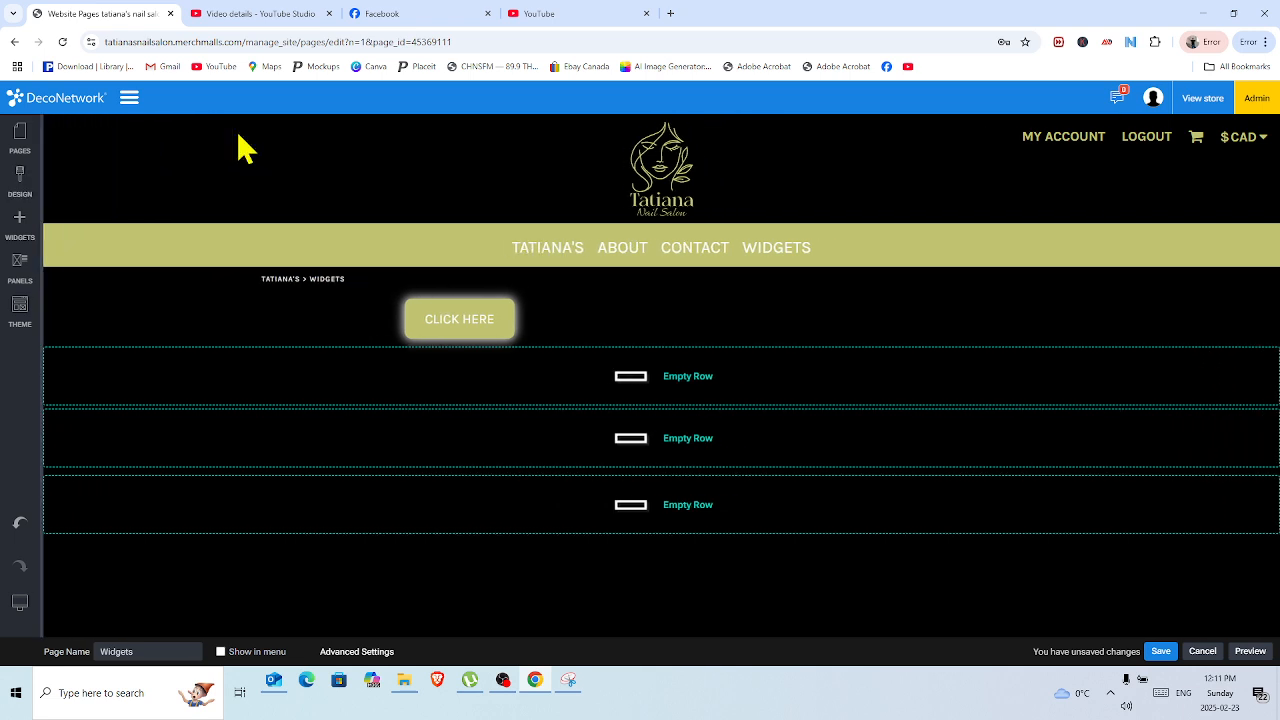
Change the text of the button in the first column to "Nail Products"
{"action": "left_click", "coordinate": [457, 320]}
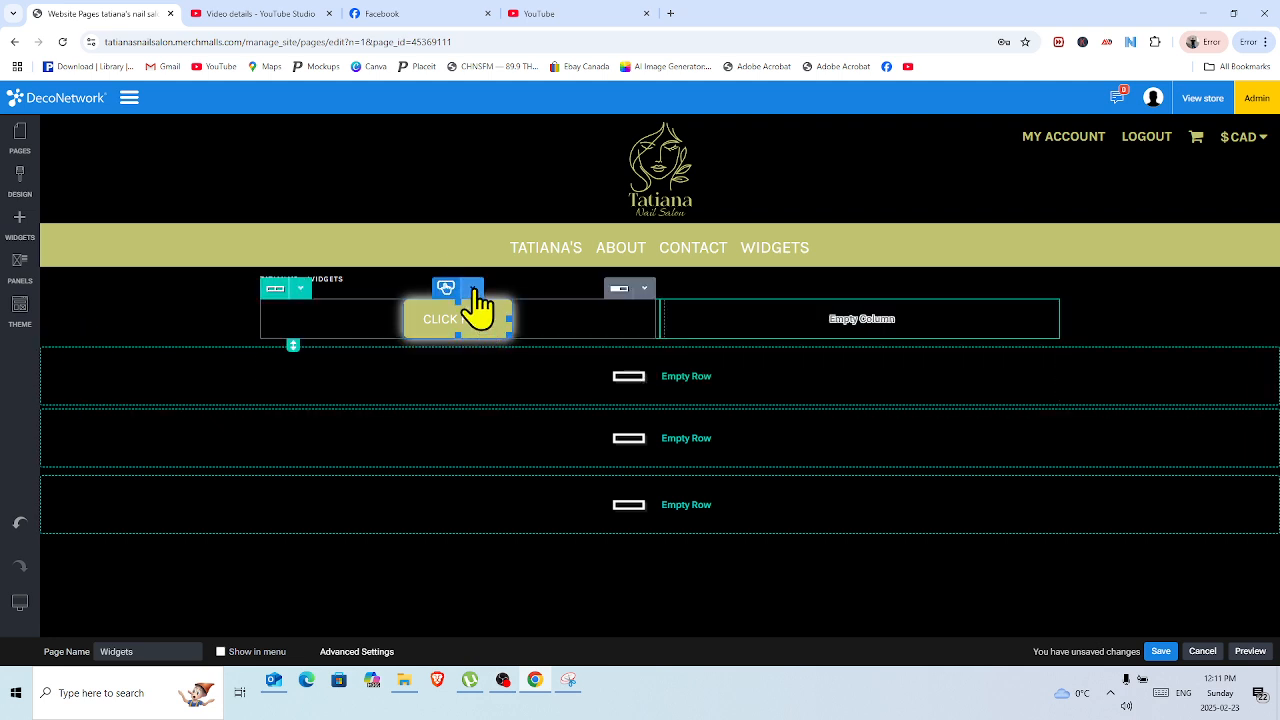
{"action": "left_click", "coordinate": [472, 288]}
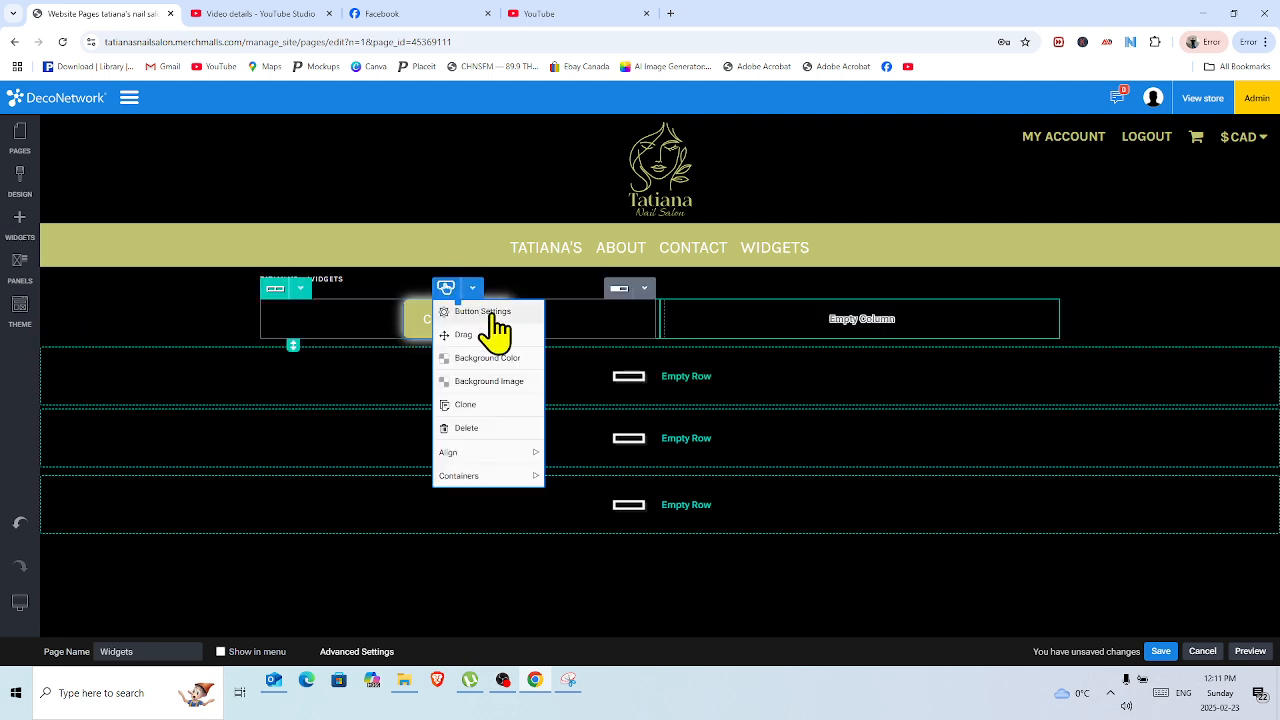
{"action": "left_click", "coordinate": [490, 312]}
{"action": "left_click", "coordinate": [583, 265]}
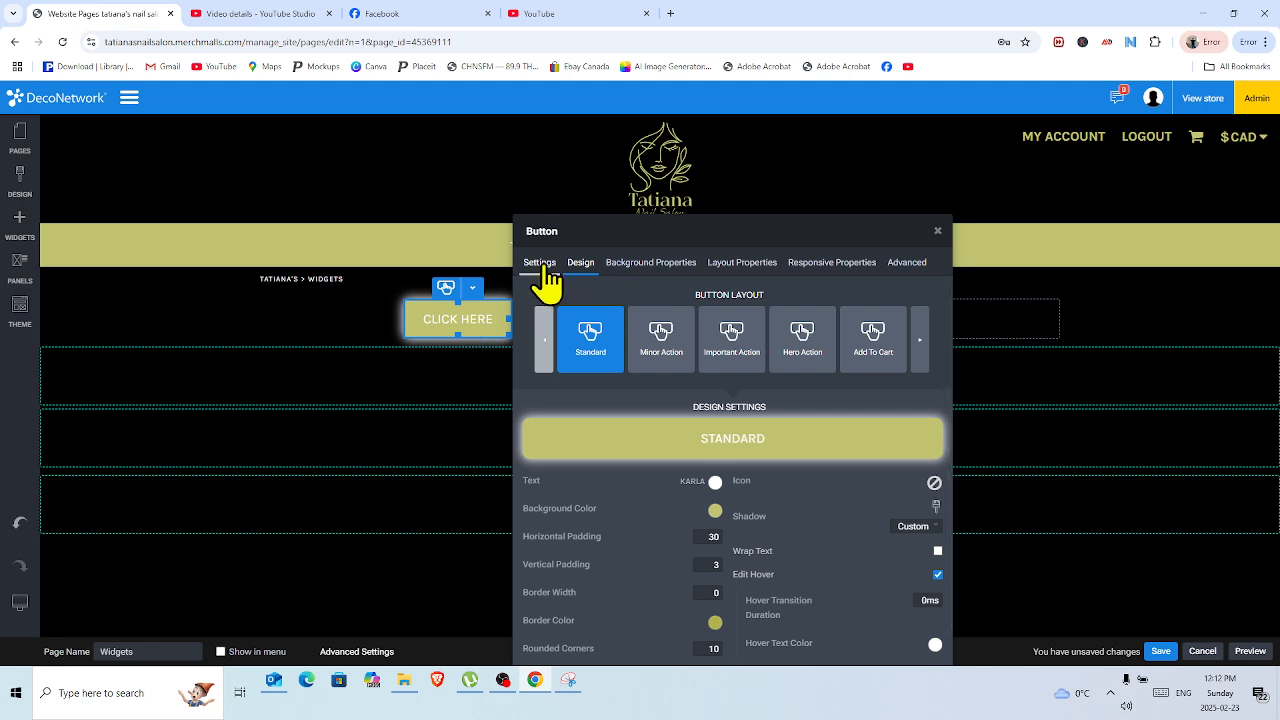
{"action": "left_click", "coordinate": [540, 266]}
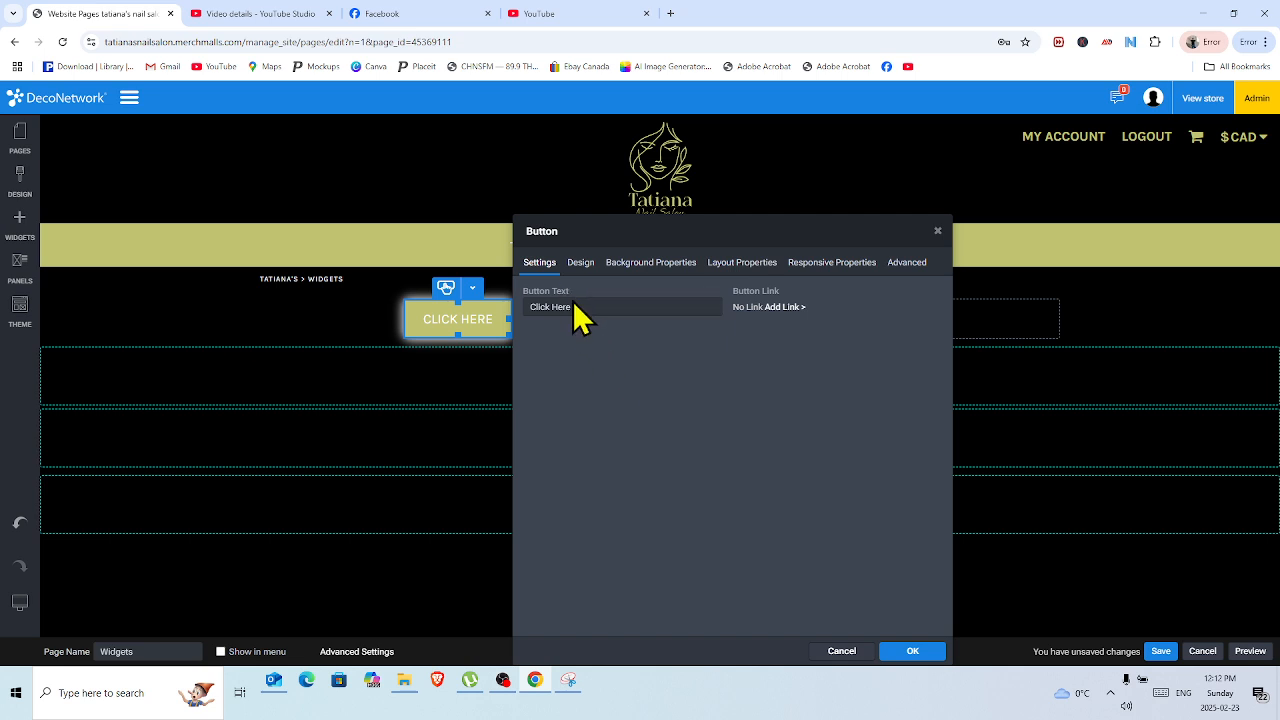
{"action": "left_click", "coordinate": [577, 307]}
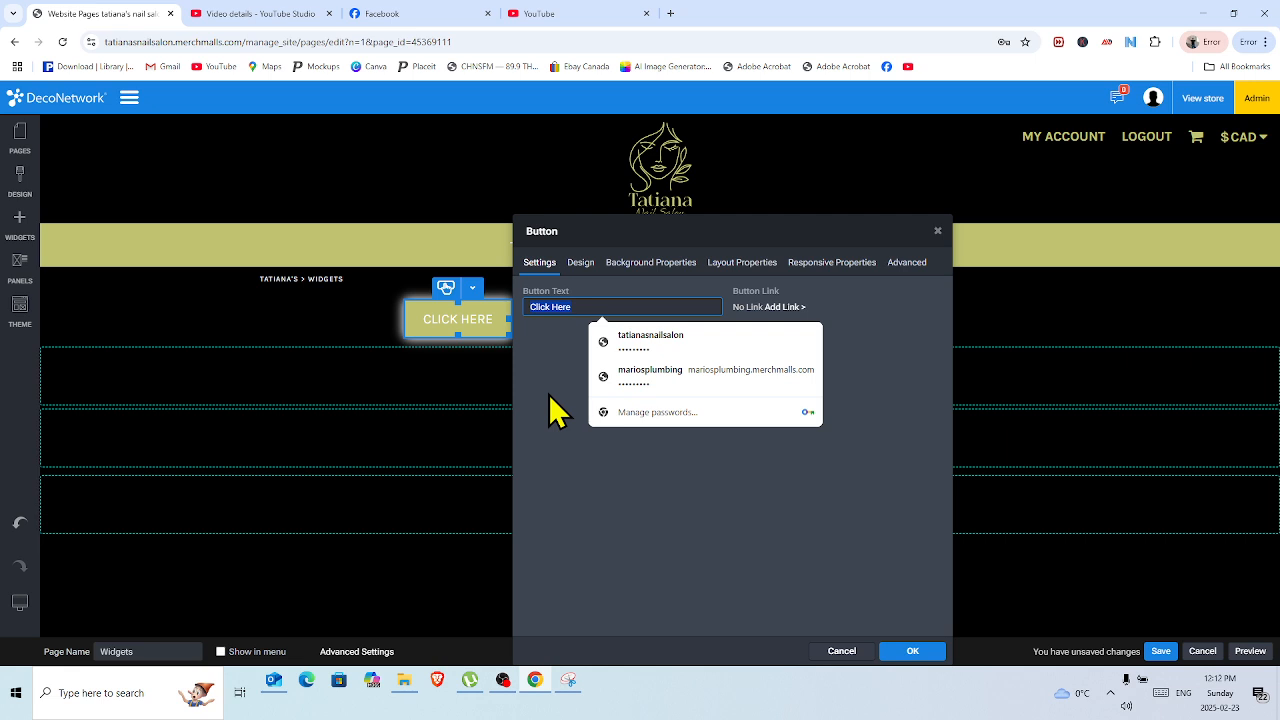
{"action": "type", "text": "N"}
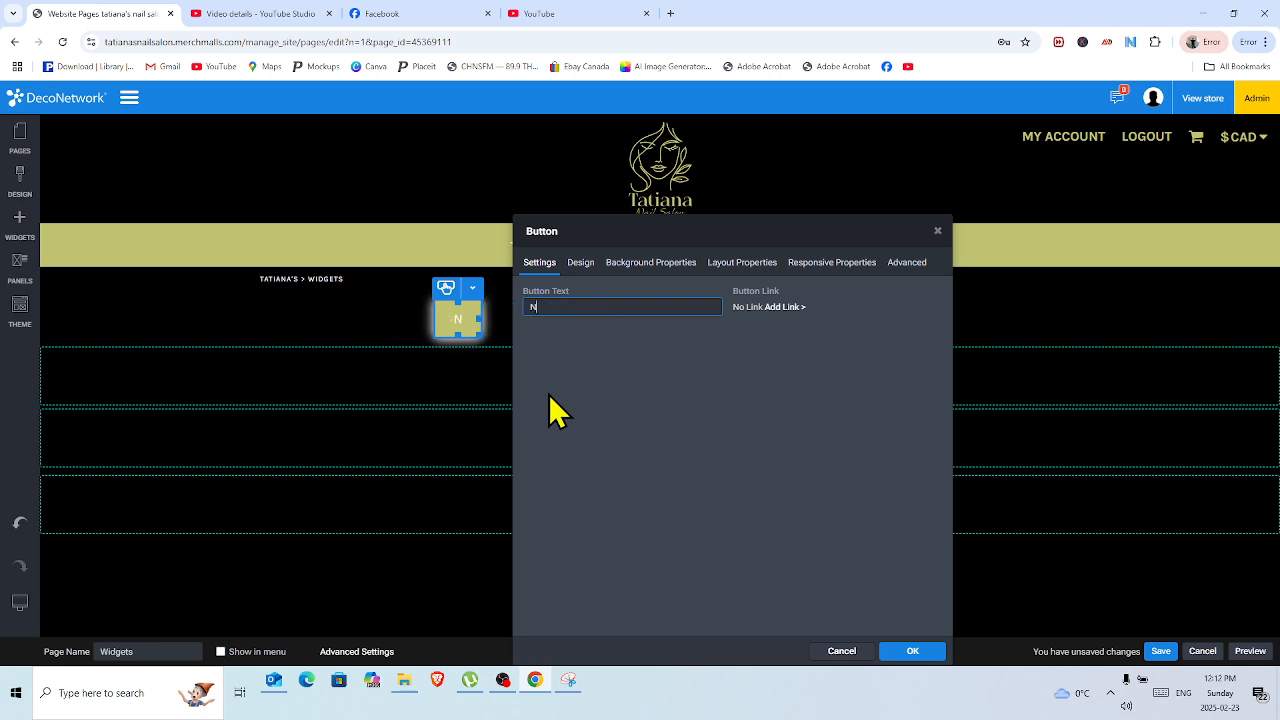
{"action": "type", "text": "ail"}
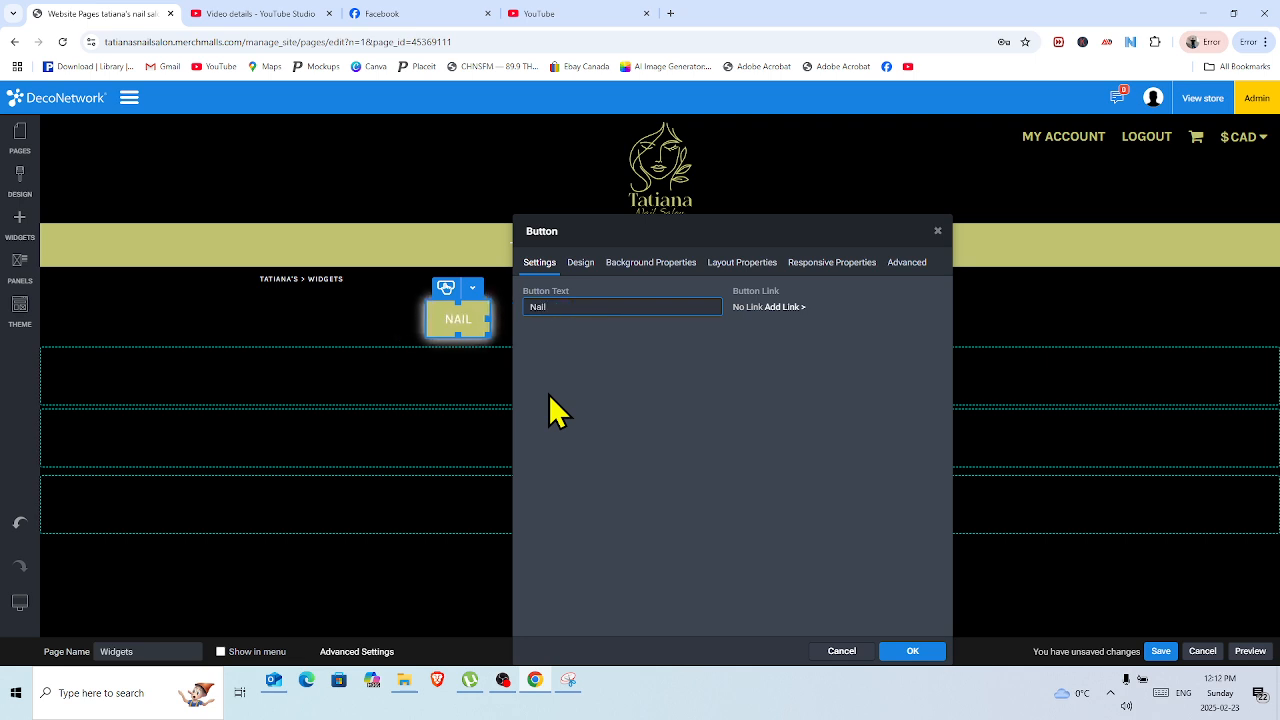
{"action": "type", "text": " Product"}
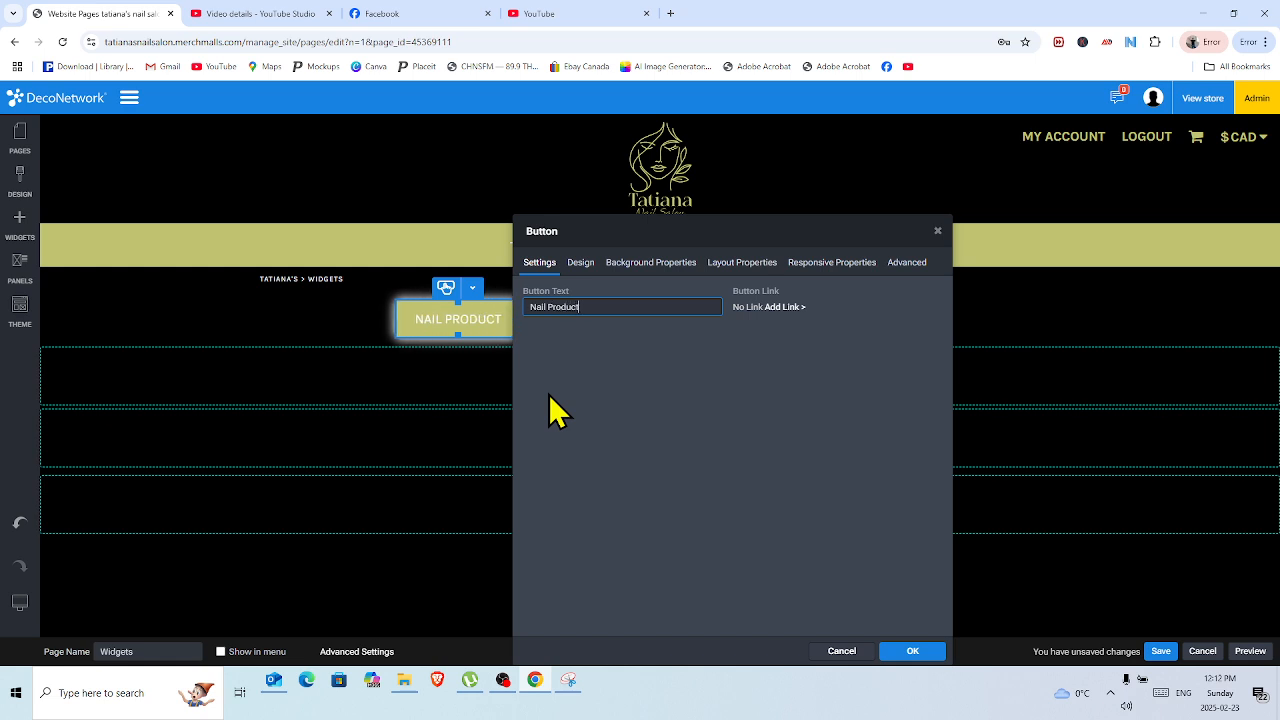
{"action": "type", "text": "s"}
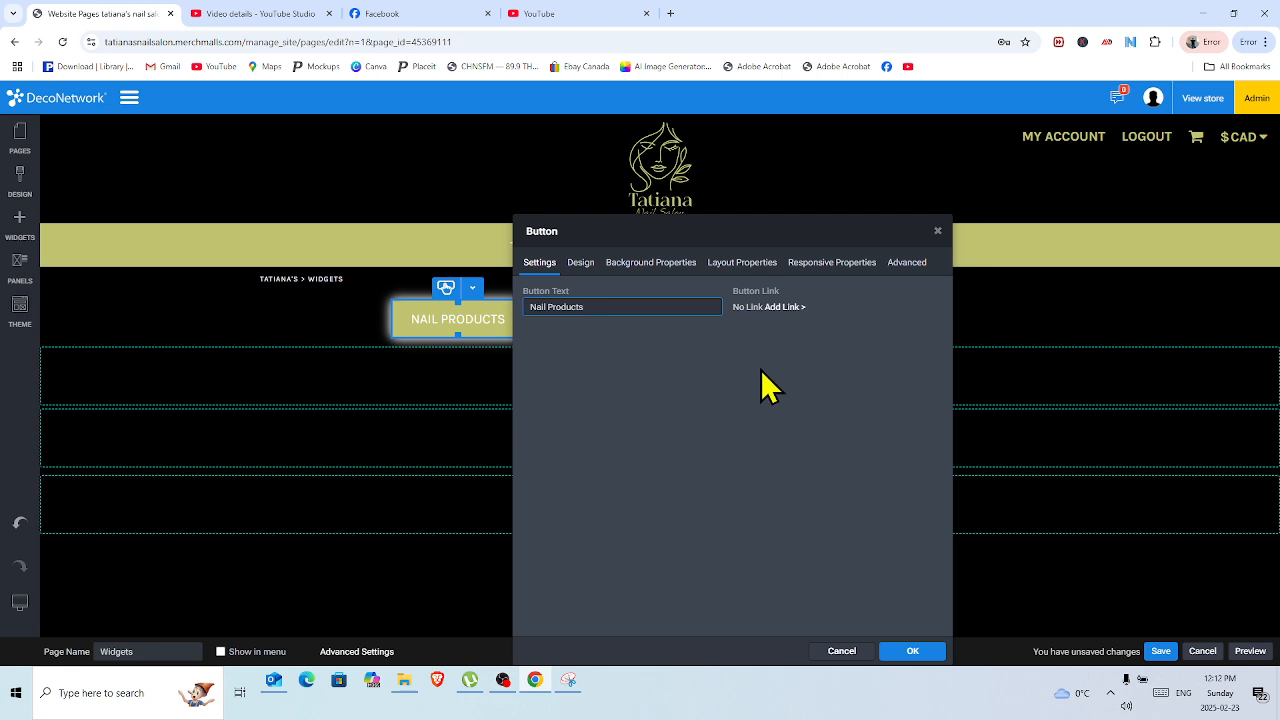
Review the button's Website URL and Existing Page link options without assigning a link, and apply the button settings
{"action": "left_click", "coordinate": [787, 308]}
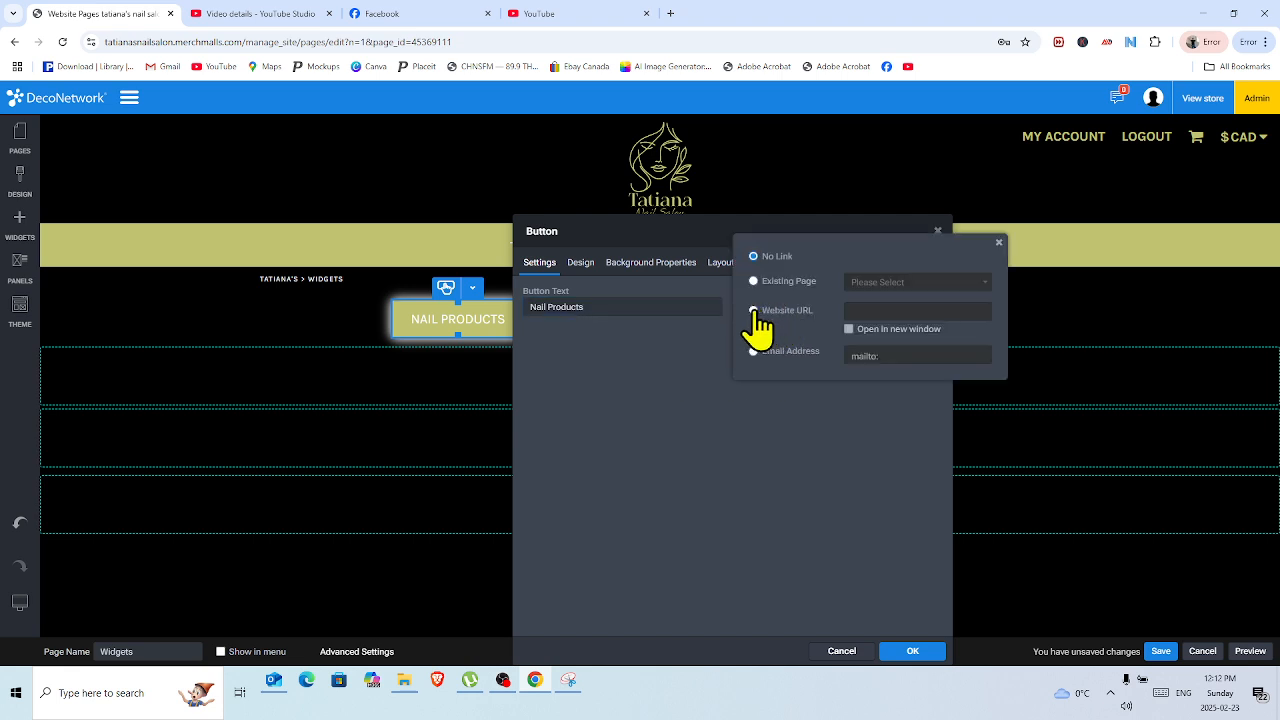
{"action": "left_click", "coordinate": [754, 311]}
{"action": "left_click", "coordinate": [754, 281]}
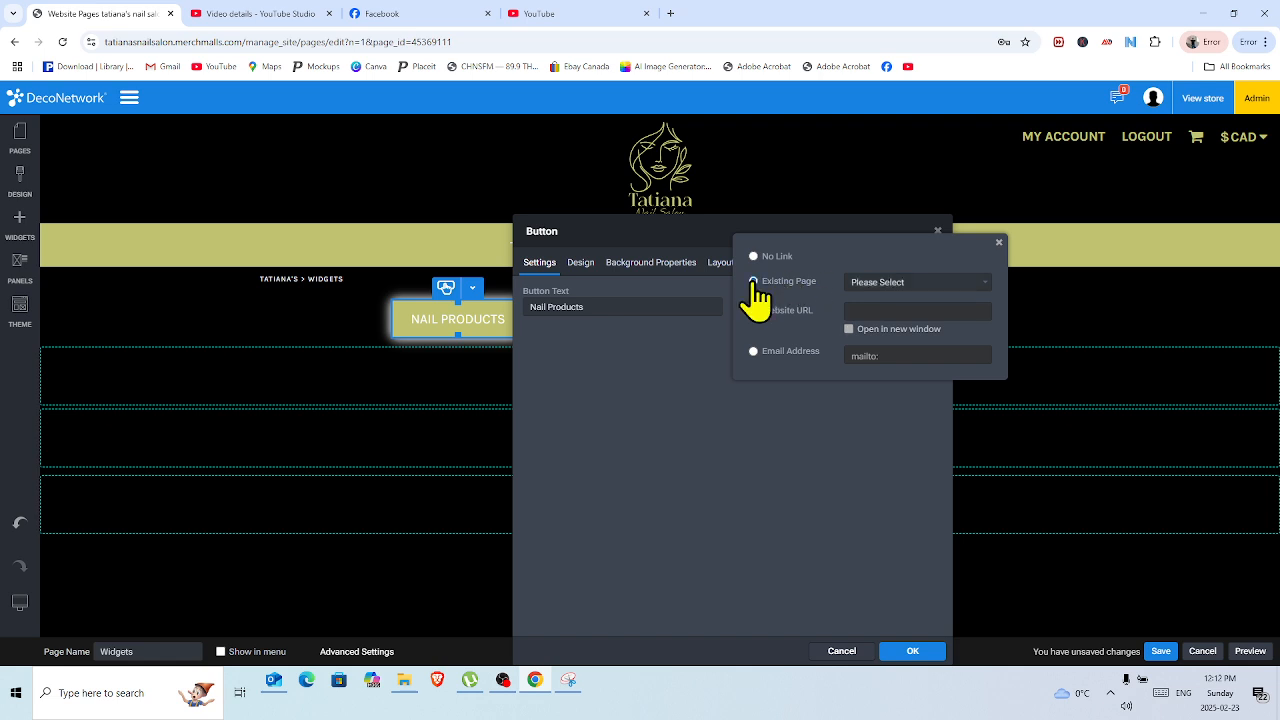
{"action": "left_click", "coordinate": [894, 284]}
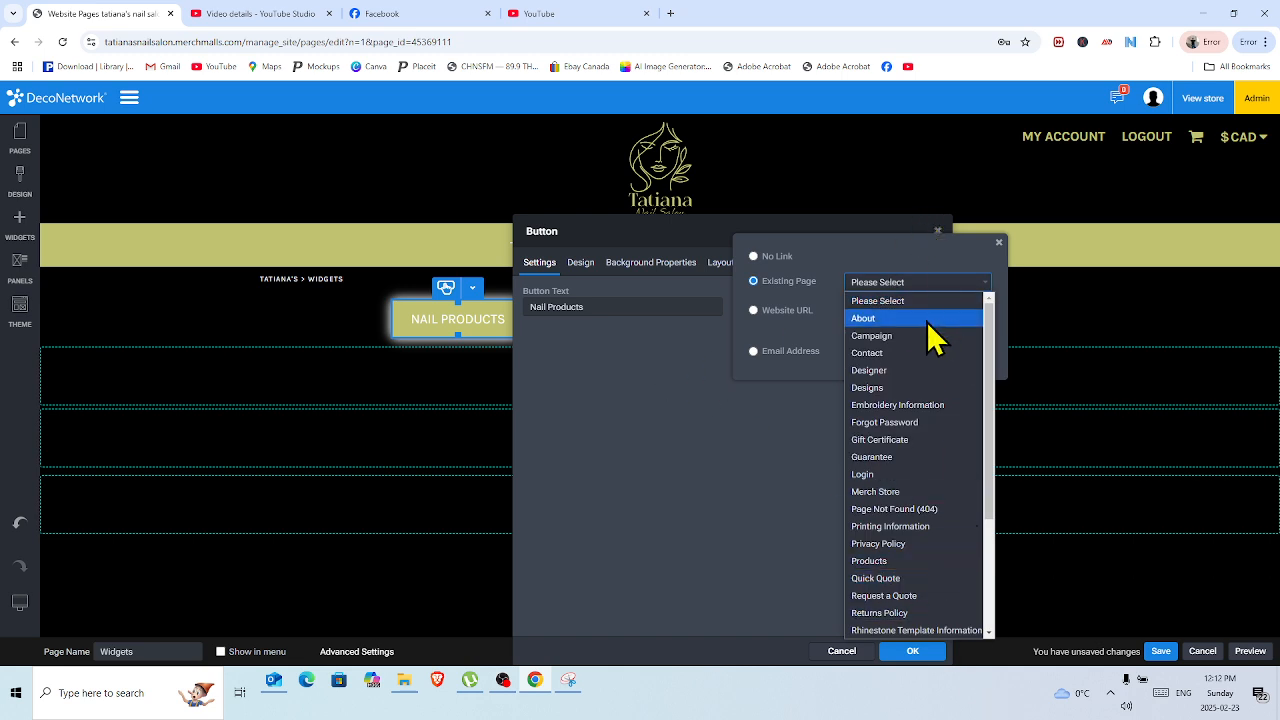
{"action": "left_click", "coordinate": [775, 476]}
{"action": "left_click", "coordinate": [775, 476]}
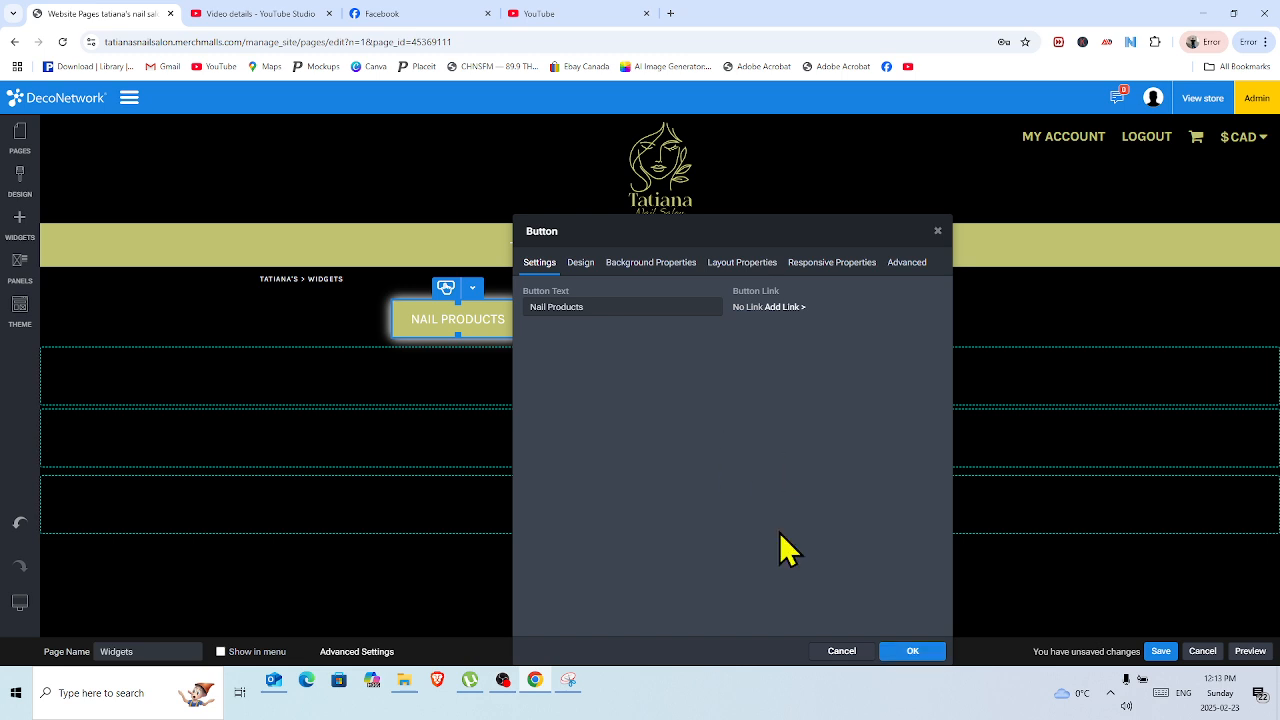
{"action": "left_click", "coordinate": [928, 656]}
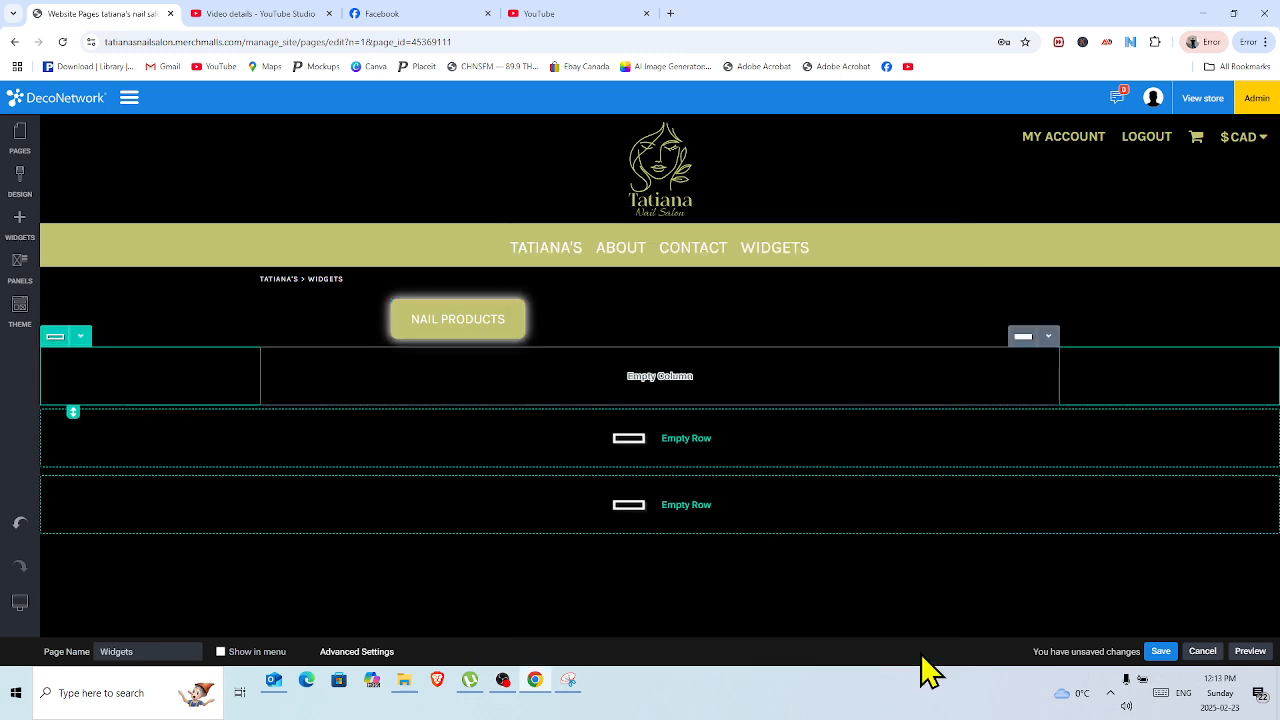
Clone the two-column row and move the cloned button into the empty second column of the original row
{"action": "left_click", "coordinate": [470, 292]}
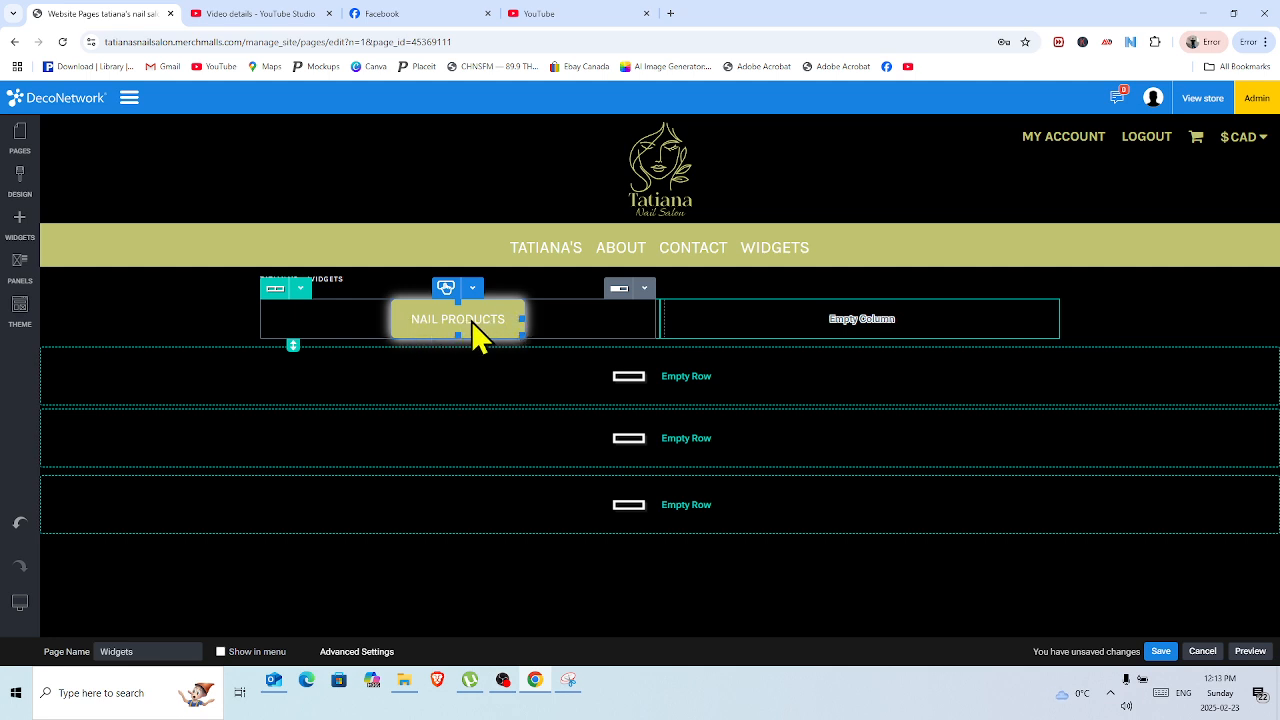
{"action": "left_click", "coordinate": [300, 288]}
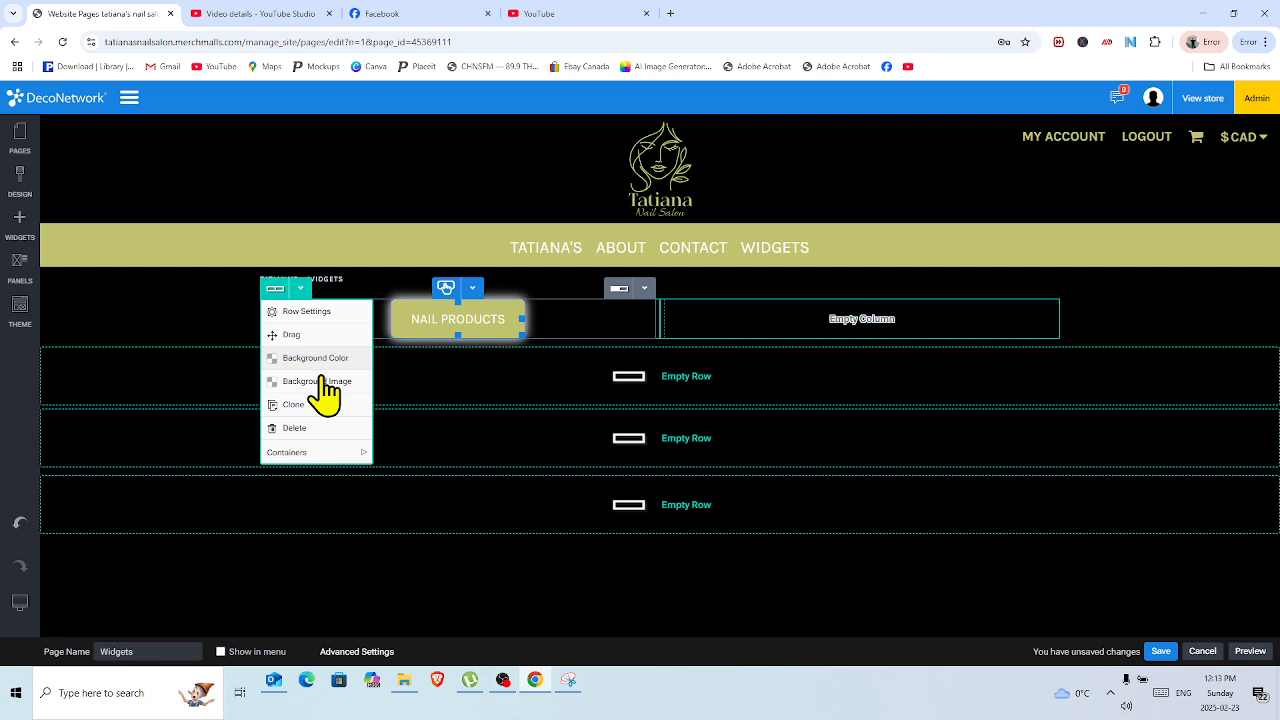
{"action": "left_click", "coordinate": [297, 404]}
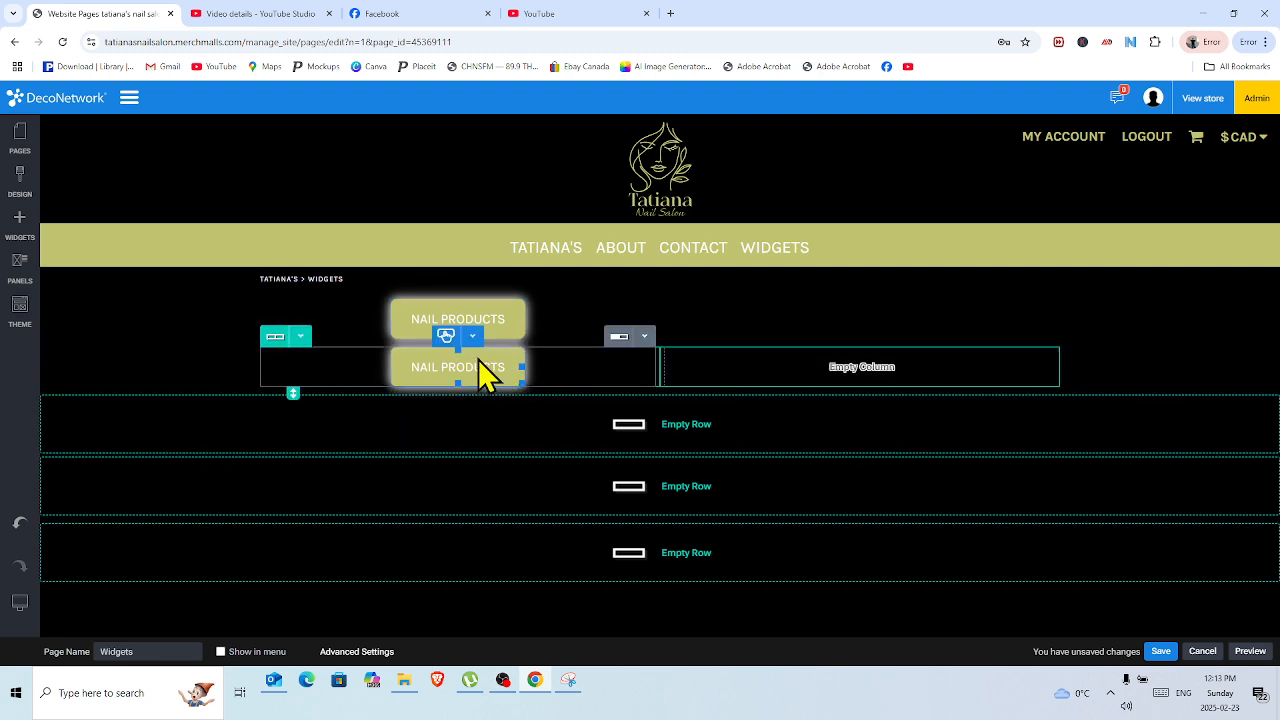
{"action": "left_click", "coordinate": [472, 337]}
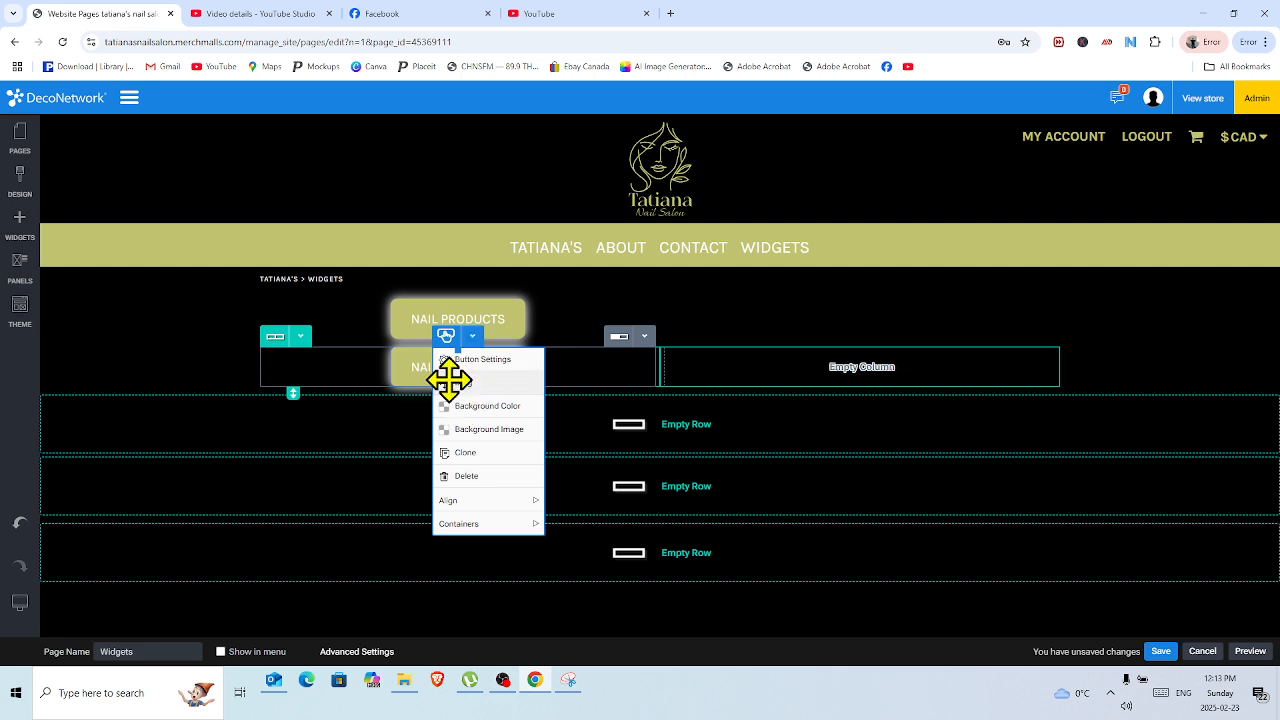
{"action": "left_click_drag", "start_coordinate": [455, 392], "coordinate": [849, 322]}
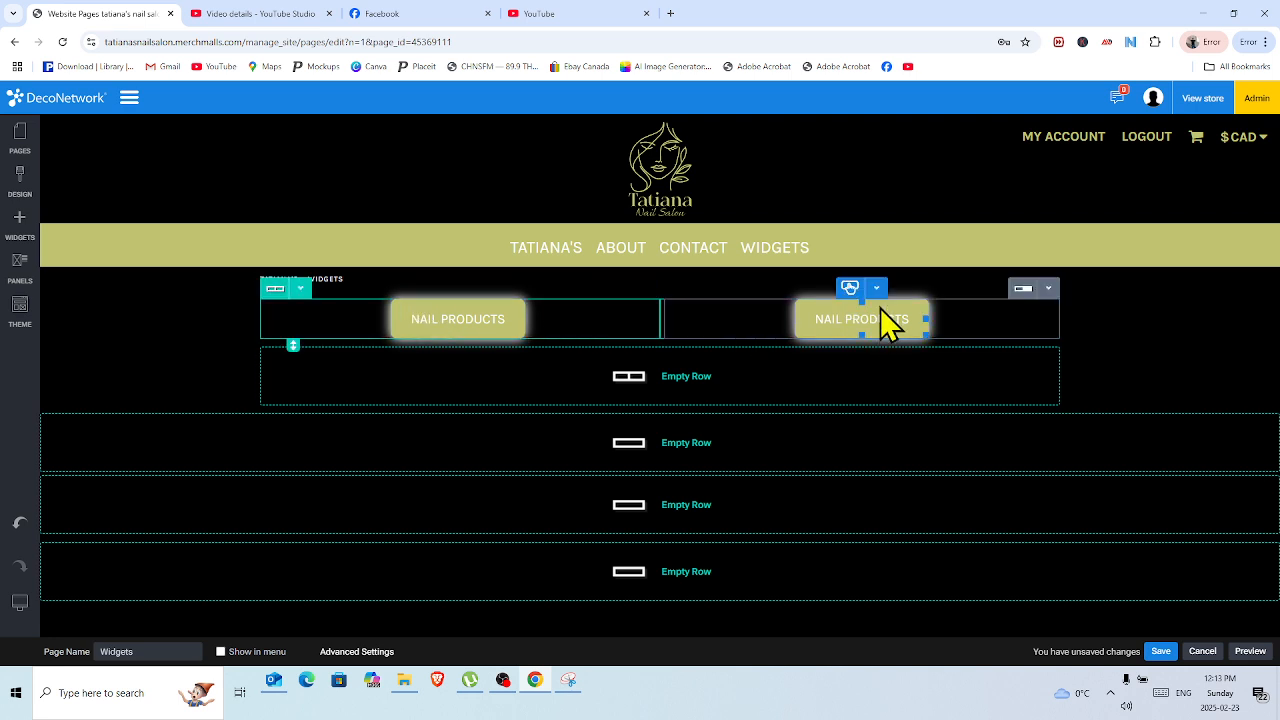
Check the text and link settings of the second-column button and close them without changes
{"action": "left_click", "coordinate": [876, 288]}
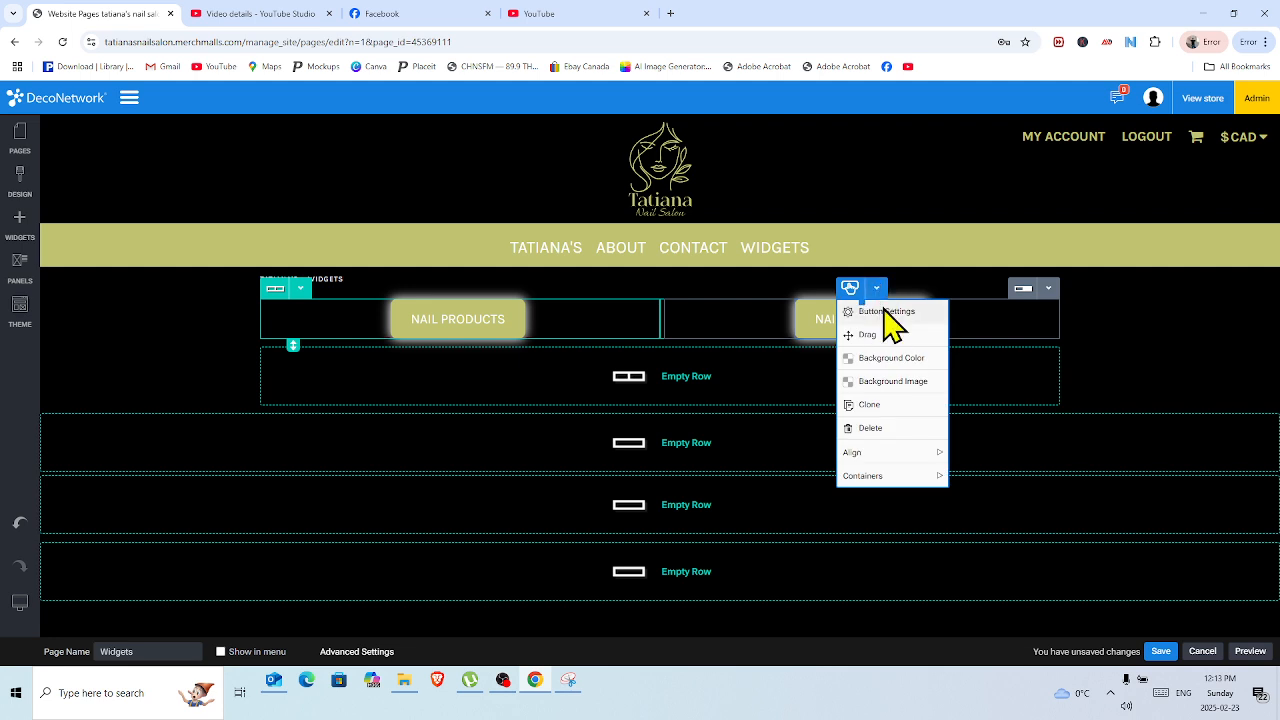
{"action": "left_click", "coordinate": [884, 310]}
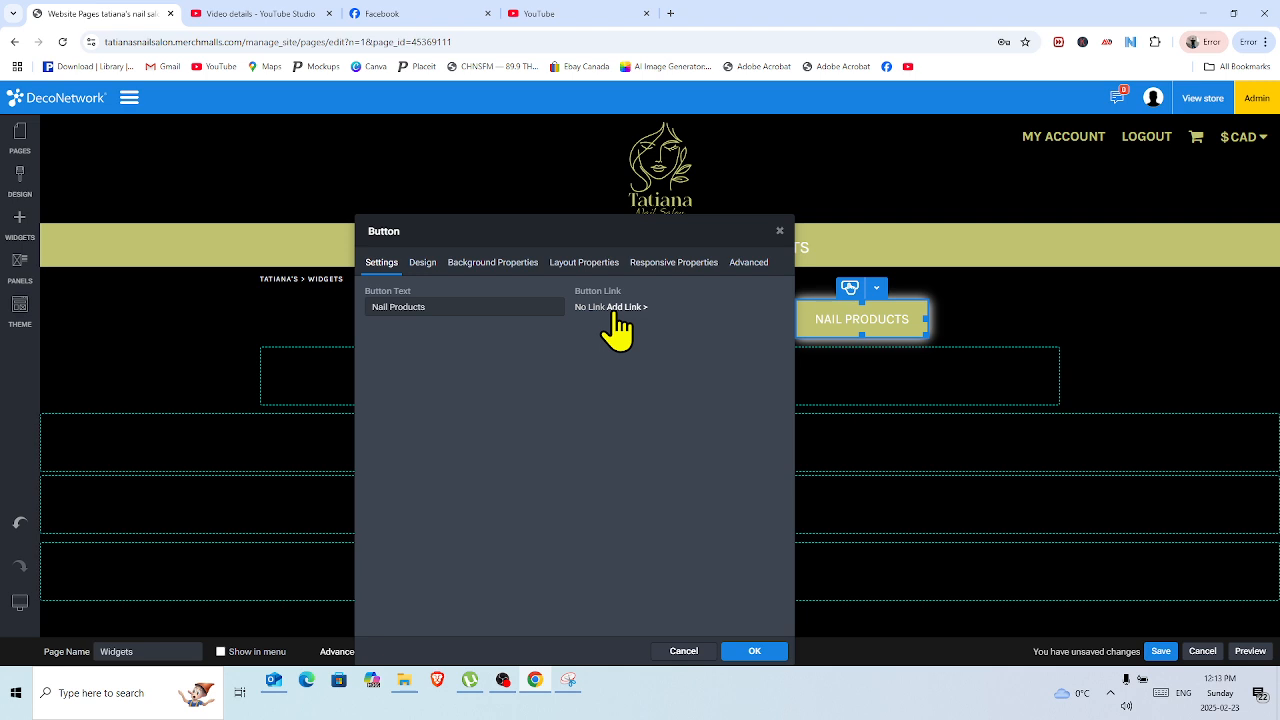
{"action": "left_click", "coordinate": [780, 231]}
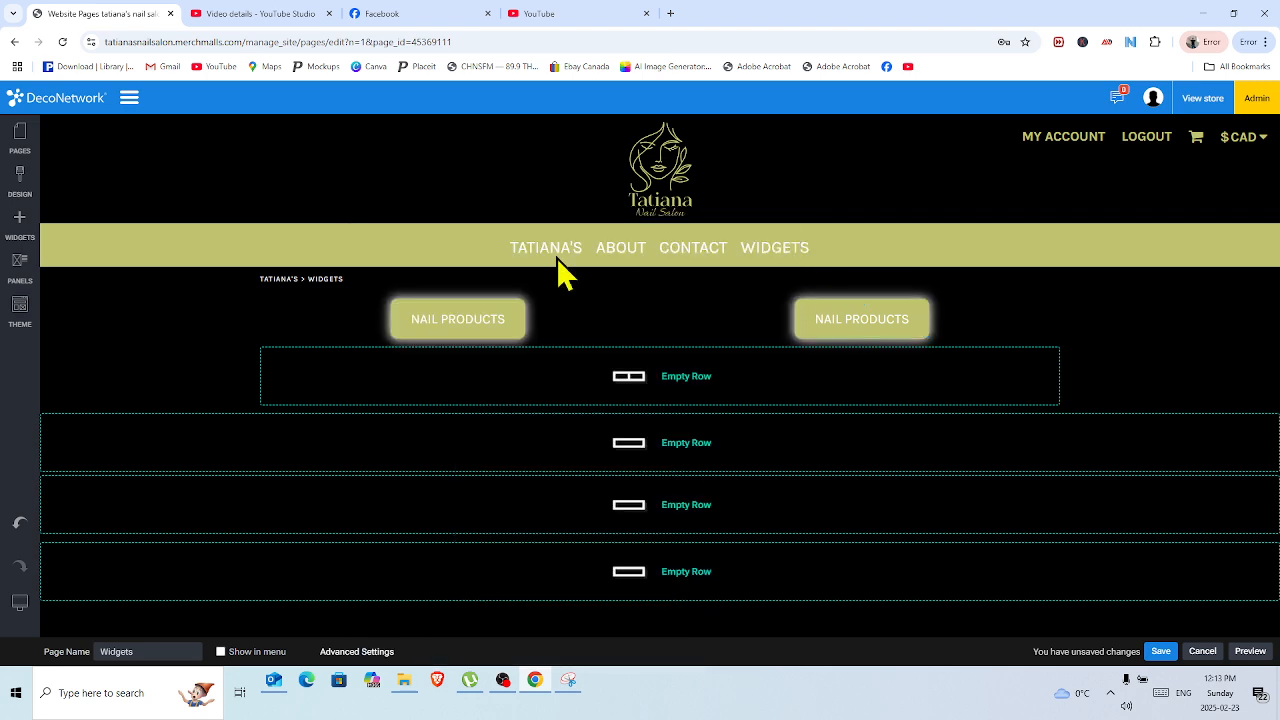
Clone the first-column button and move the copy into the first column of the empty two-column row below
{"action": "left_click", "coordinate": [470, 320]}
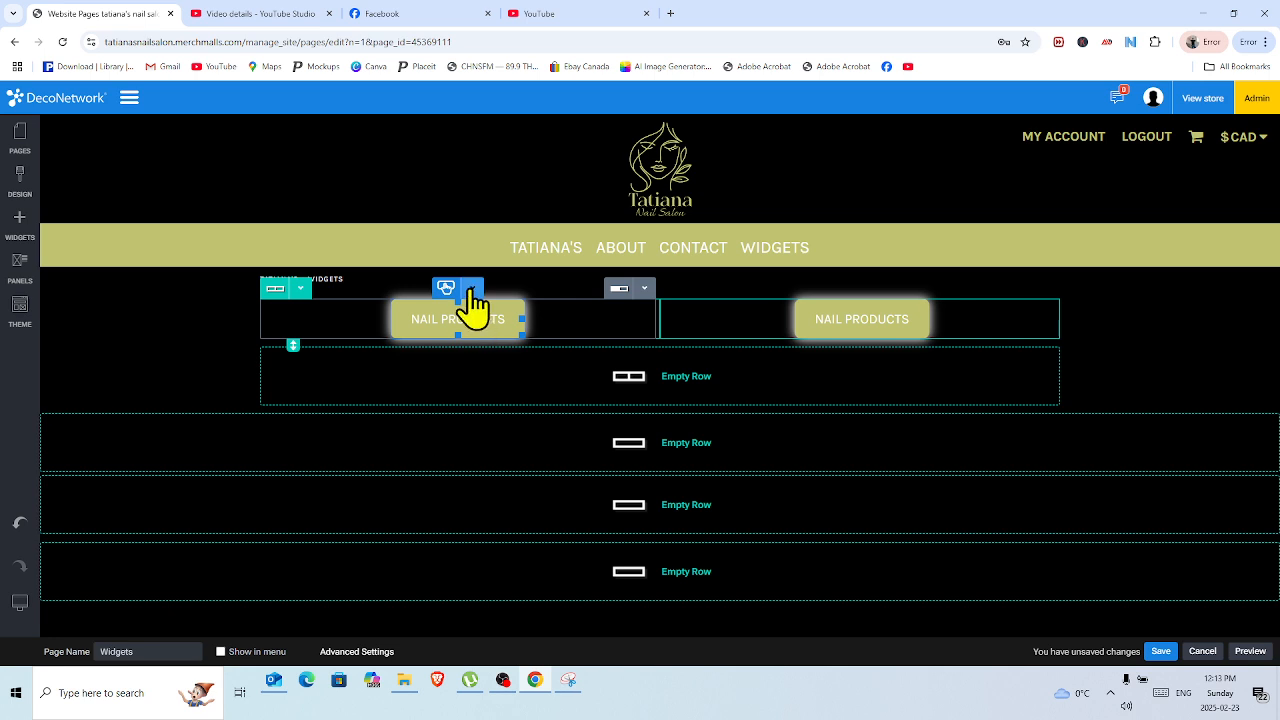
{"action": "left_click", "coordinate": [472, 290]}
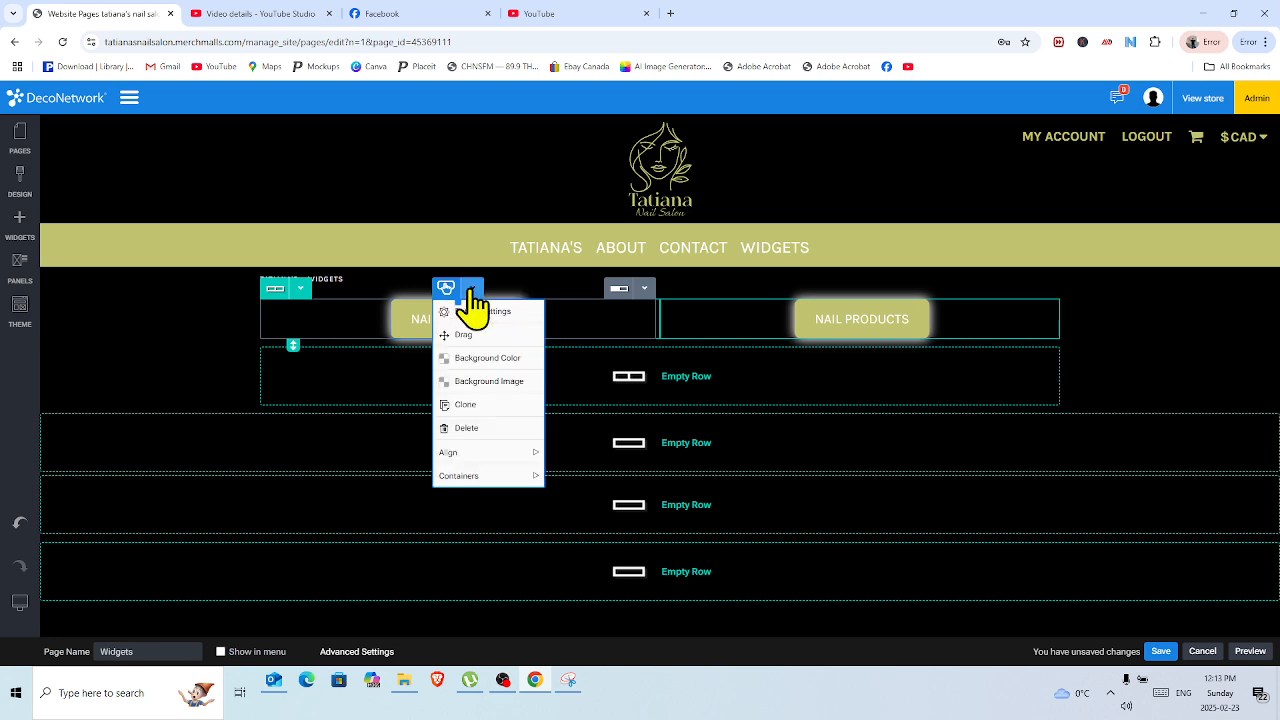
{"action": "left_click", "coordinate": [466, 405]}
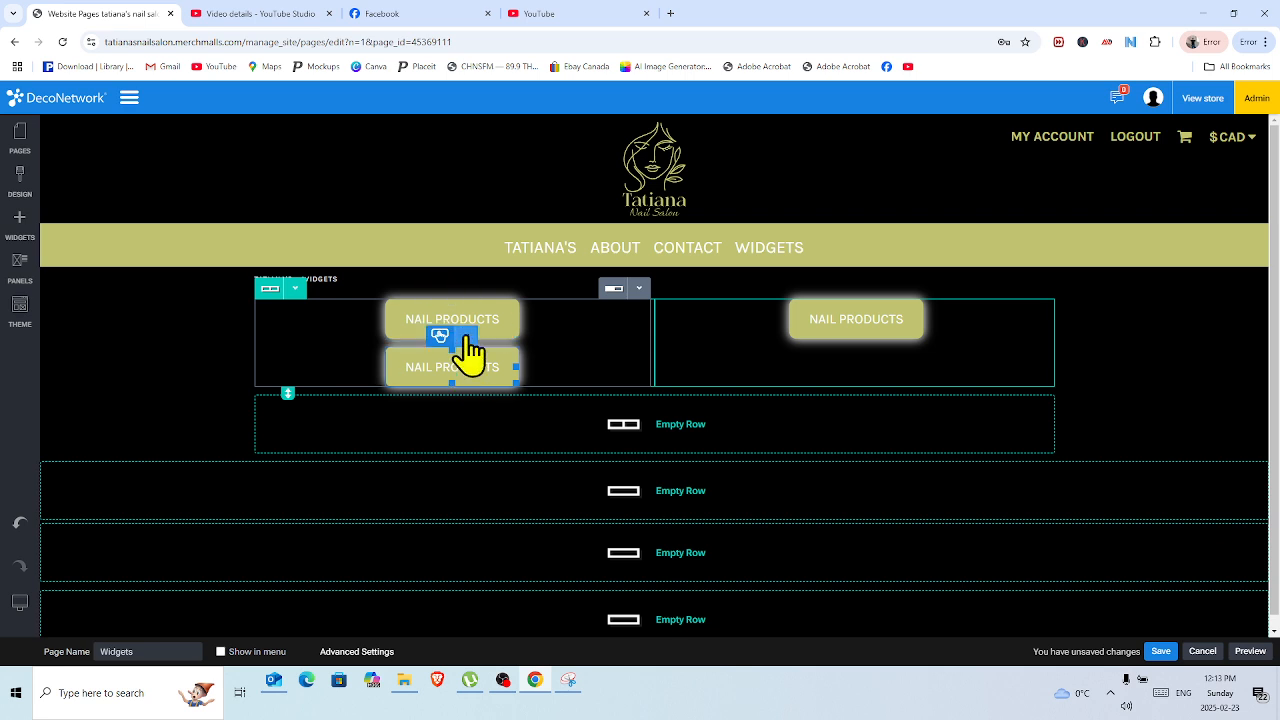
{"action": "mouse_move", "coordinate": [466, 338]}
{"action": "left_mouse_down"}
{"action": "mouse_move", "coordinate": [475, 405]}
{"action": "mouse_move", "coordinate": [470, 395]}
{"action": "left_mouse_up"}
{"action": "left_click", "coordinate": [466, 337]}
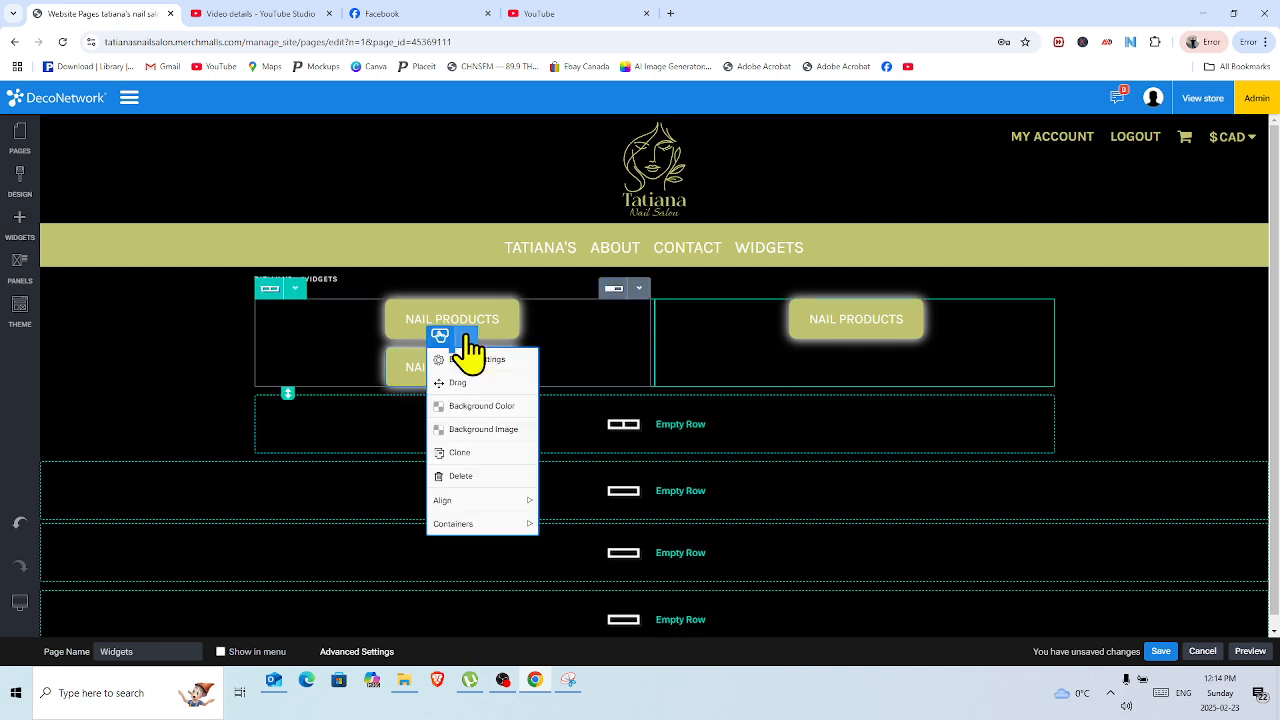
{"action": "left_click", "coordinate": [458, 383]}
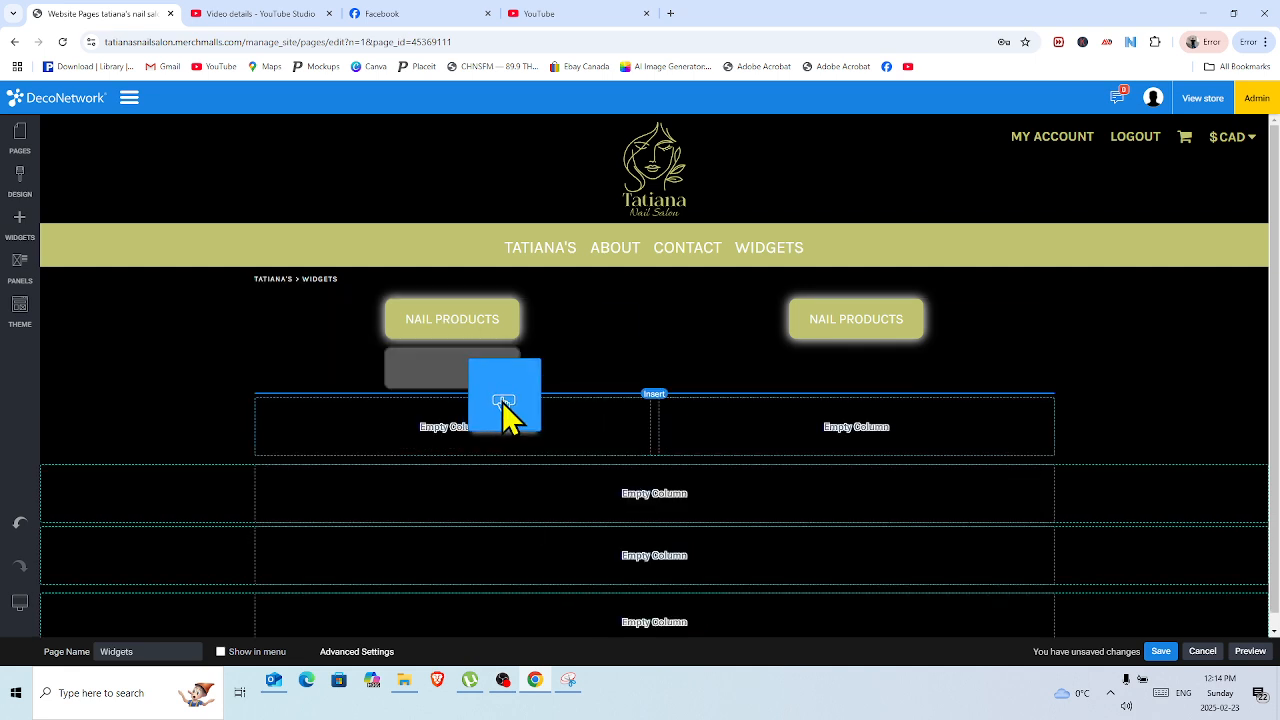
{"action": "left_click", "coordinate": [572, 428]}
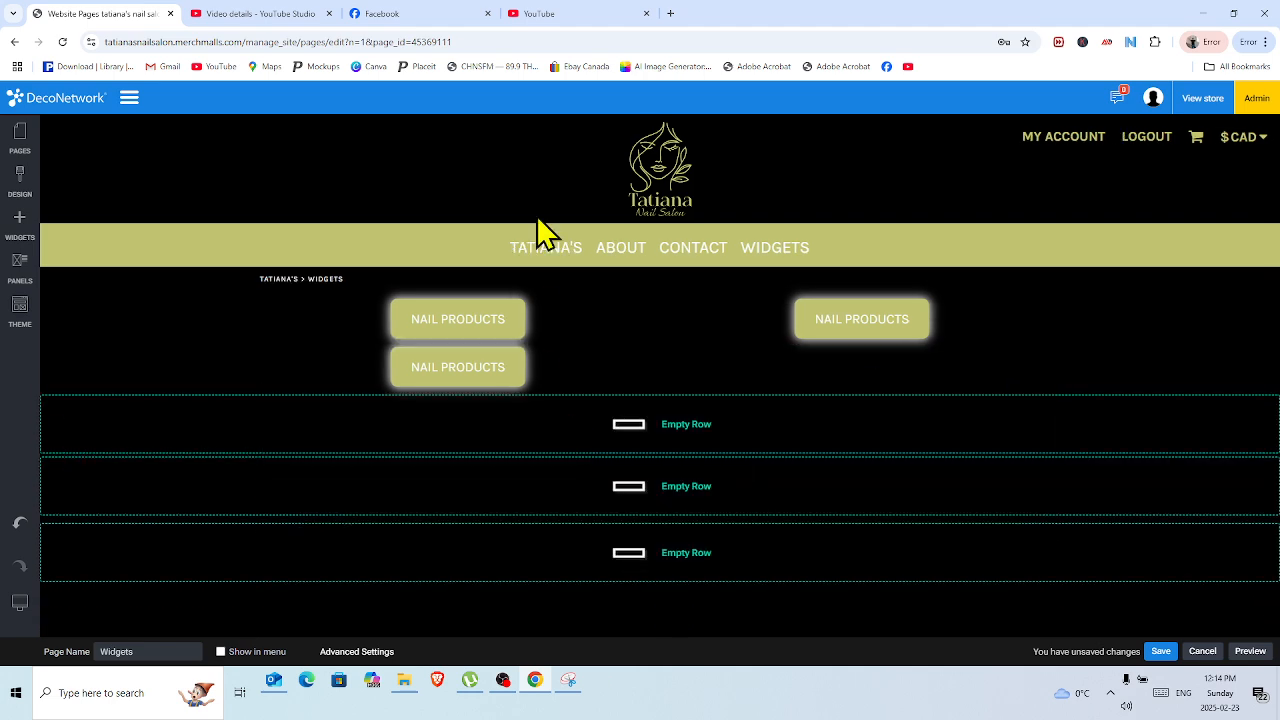
Clone the upper row holding two buttons and delete the cloned row
{"action": "mouse_move", "coordinate": [480, 367]}
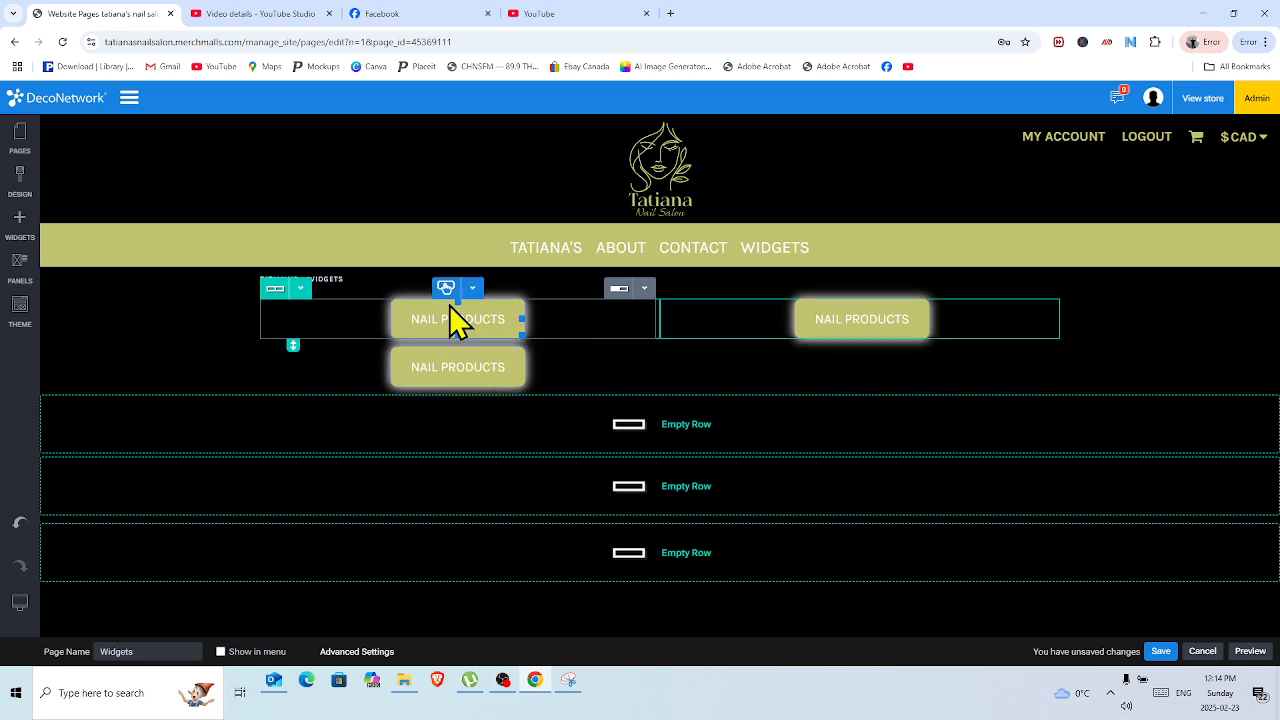
{"action": "left_click", "coordinate": [300, 289]}
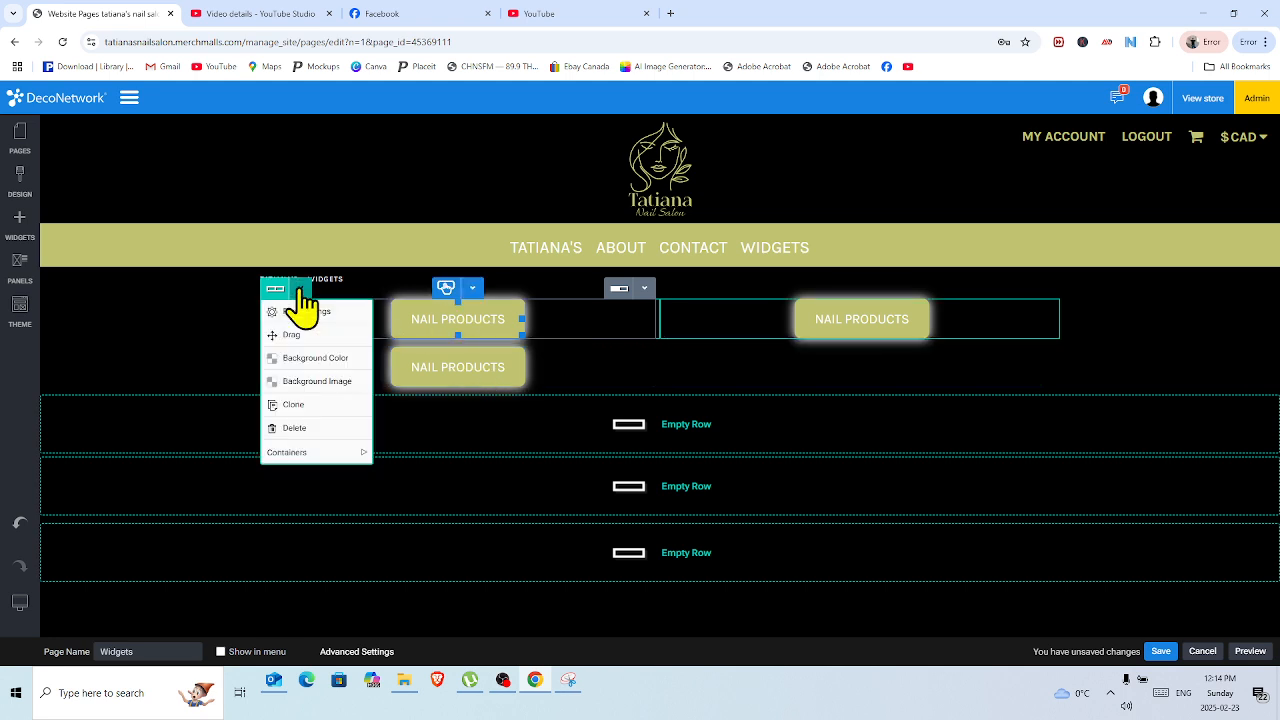
{"action": "left_click", "coordinate": [300, 404]}
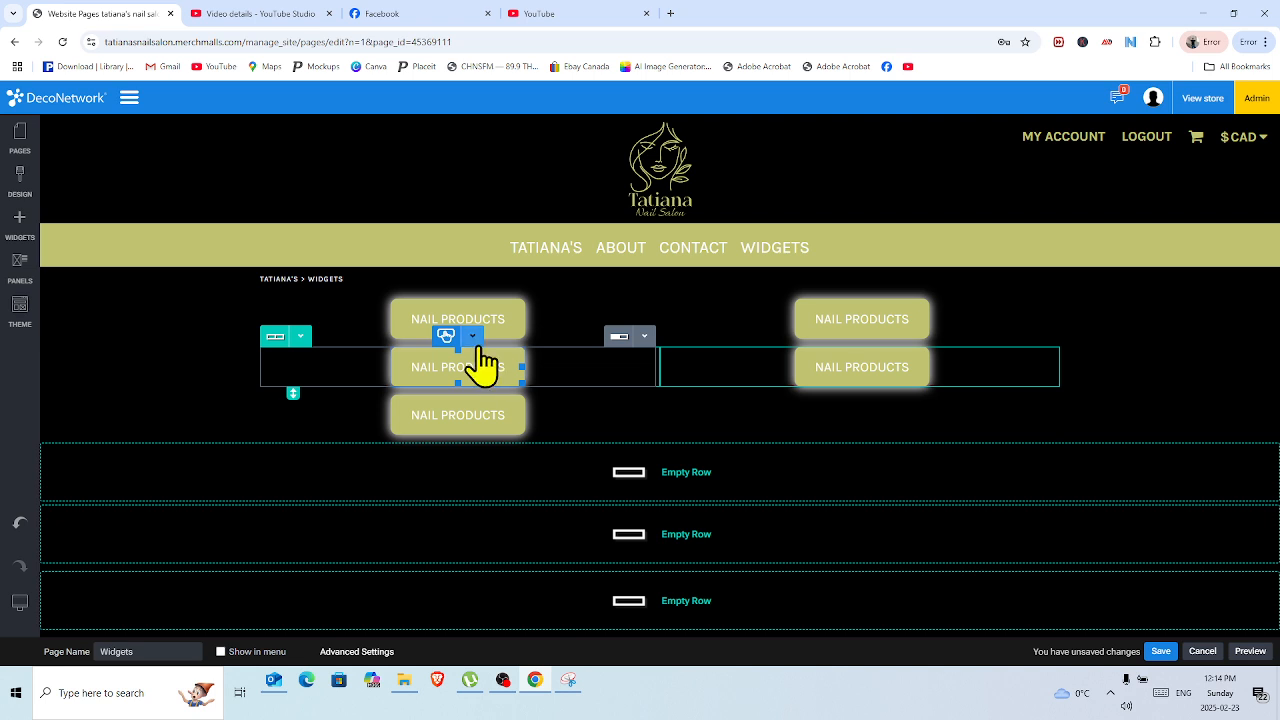
{"action": "left_click", "coordinate": [300, 336]}
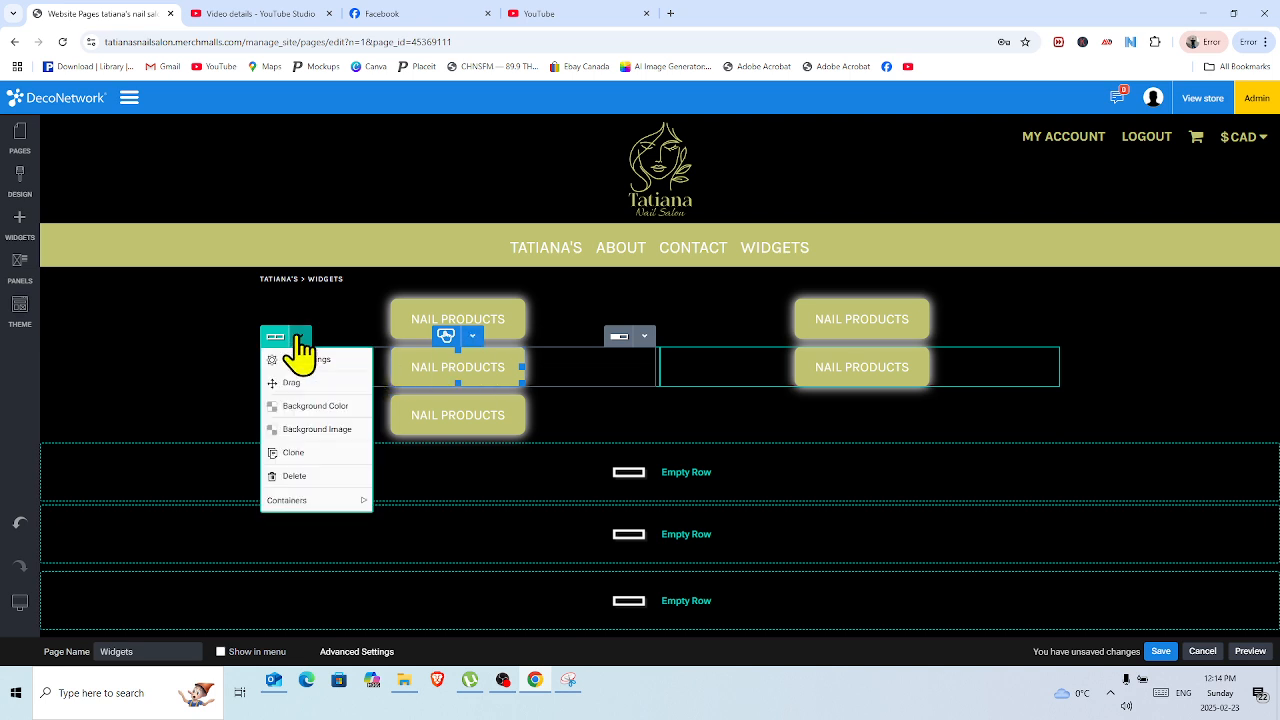
{"action": "left_click", "coordinate": [296, 476]}
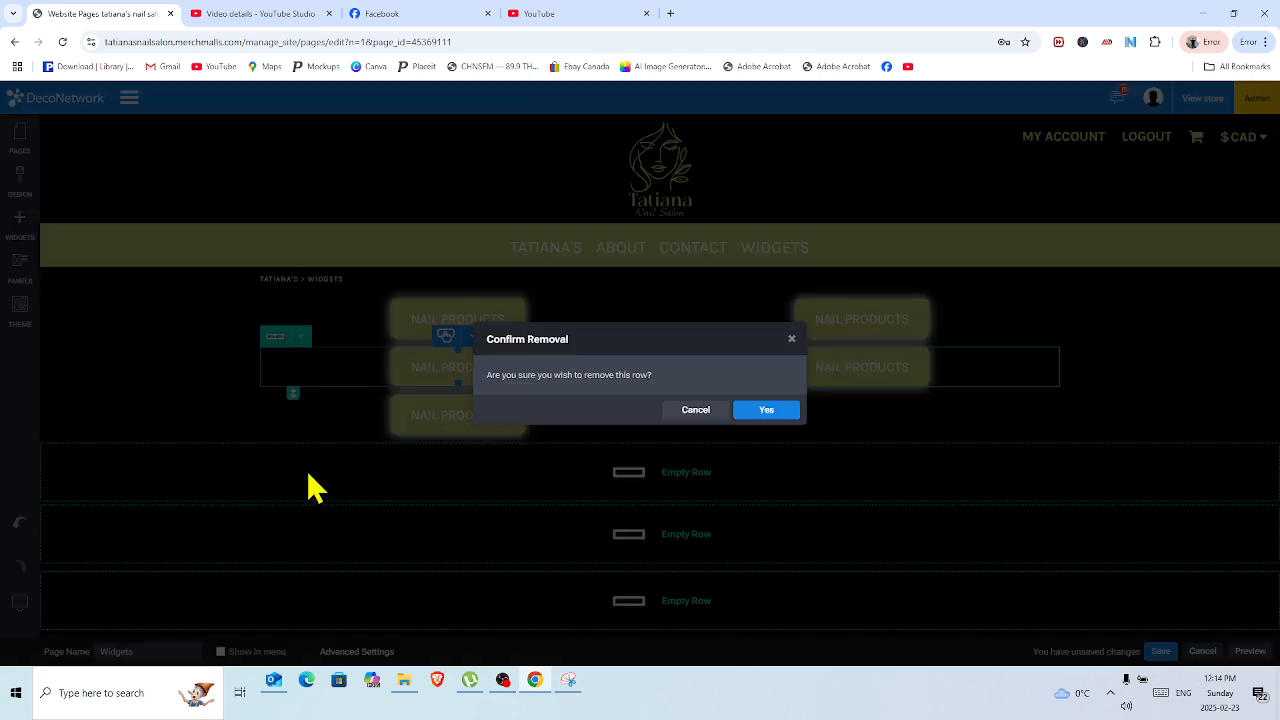
{"action": "left_click", "coordinate": [762, 411]}
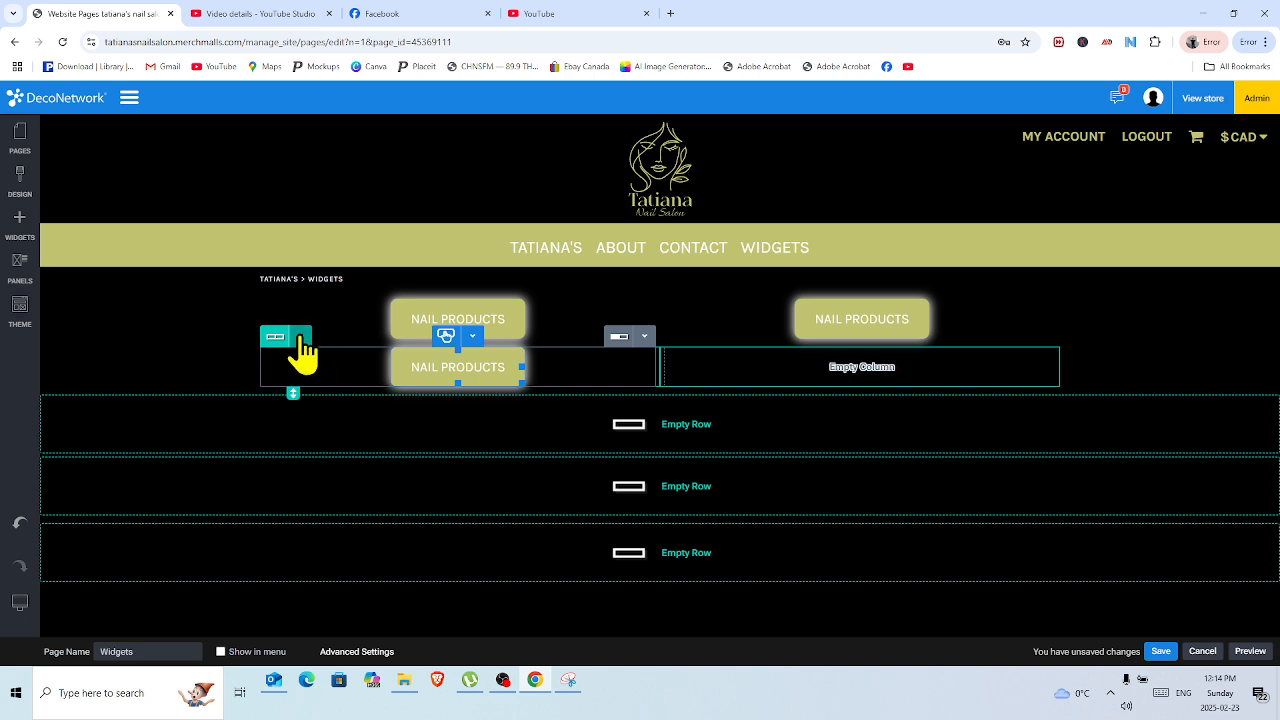
Delete the second two-column row, the one with a button only in its first column
{"action": "left_click", "coordinate": [300, 337]}
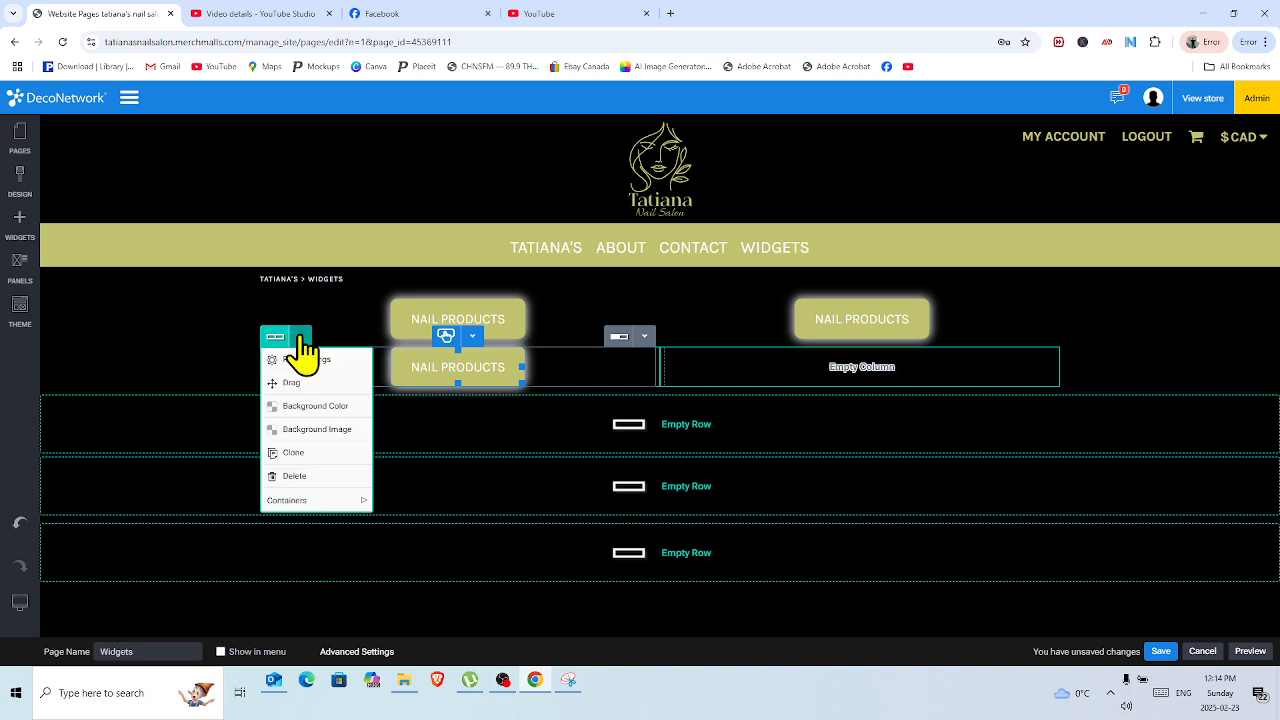
{"action": "left_click", "coordinate": [303, 476]}
{"action": "left_click", "coordinate": [745, 414]}
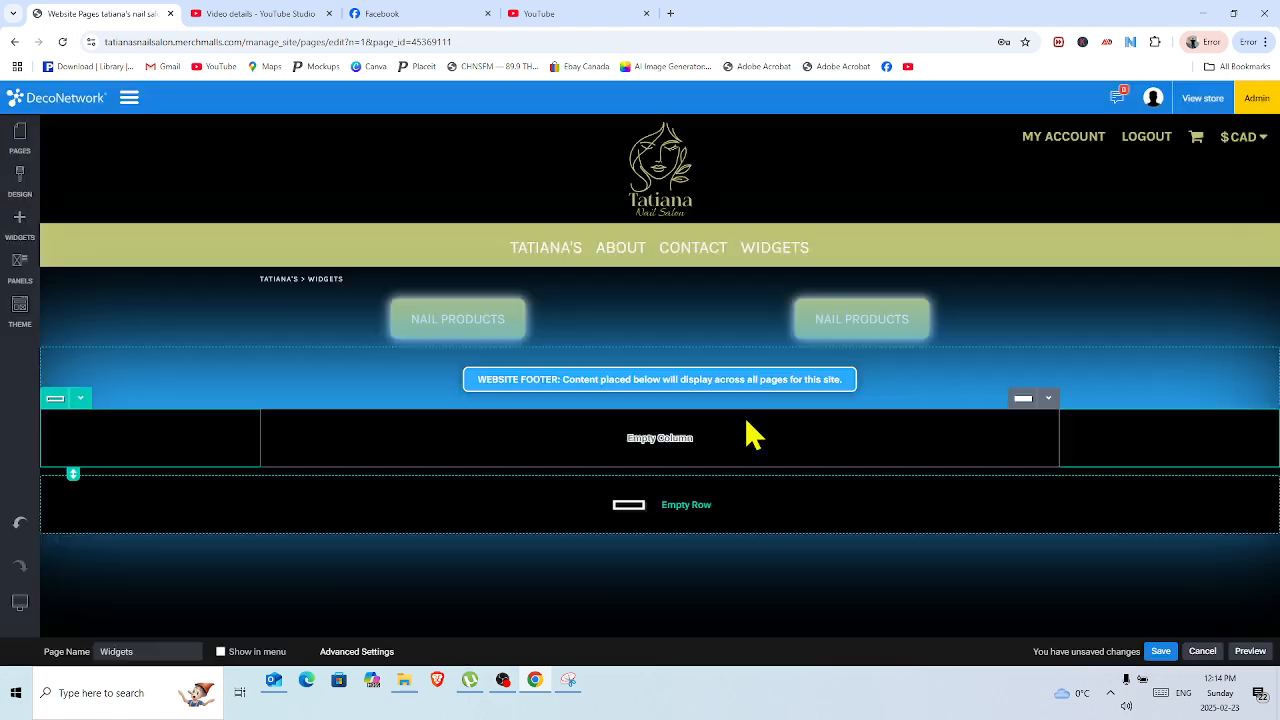
Delete the Nail Products buttons from both columns of the remaining two-column row
{"action": "left_click", "coordinate": [472, 289]}
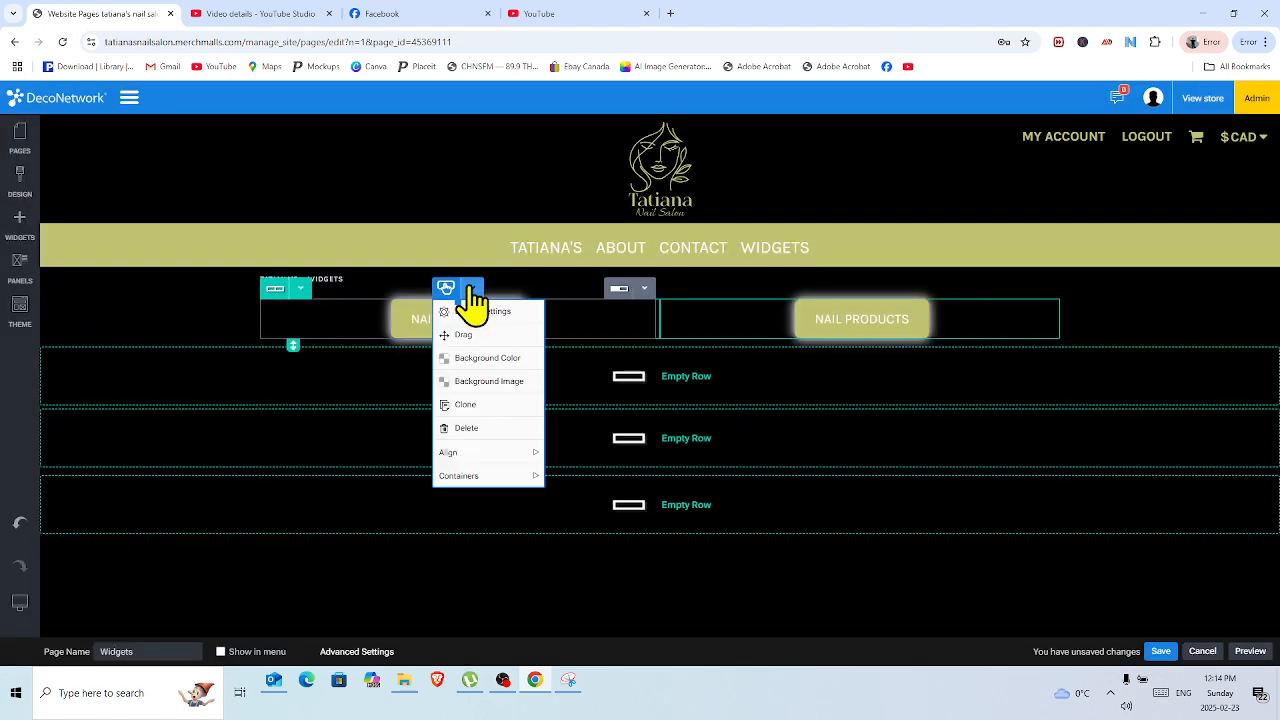
{"action": "left_click", "coordinate": [476, 429]}
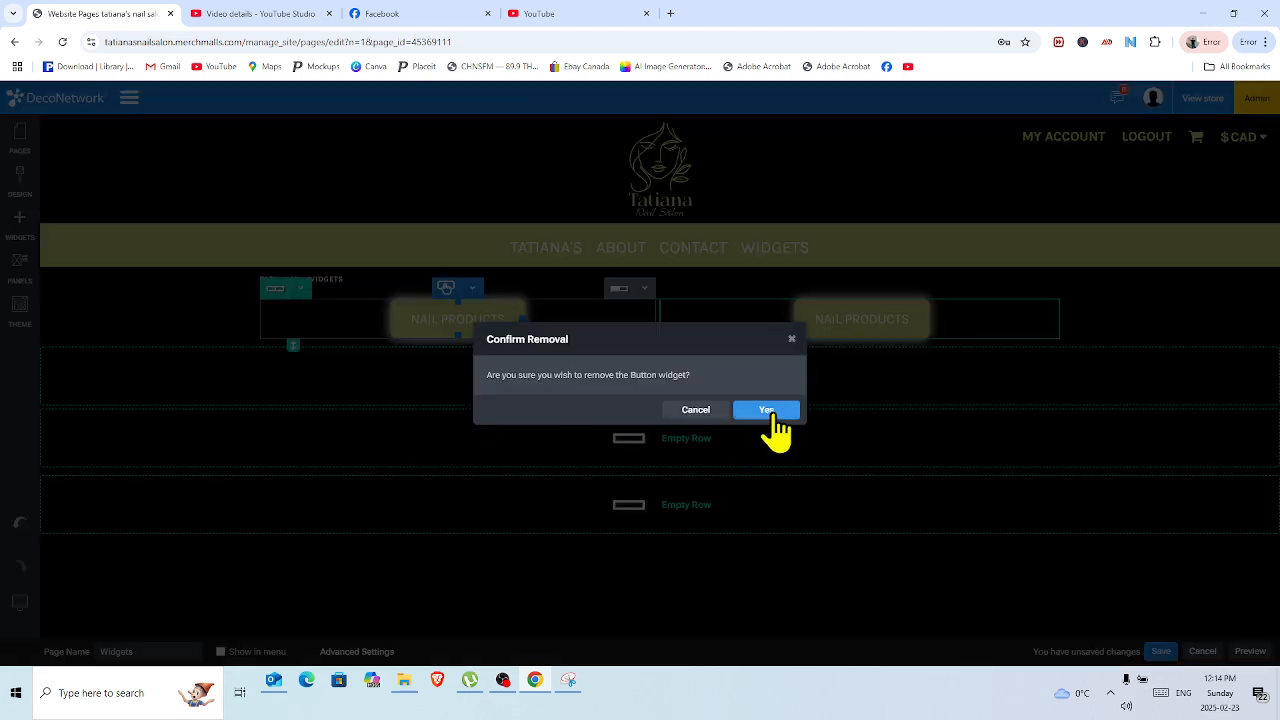
{"action": "left_click", "coordinate": [770, 411]}
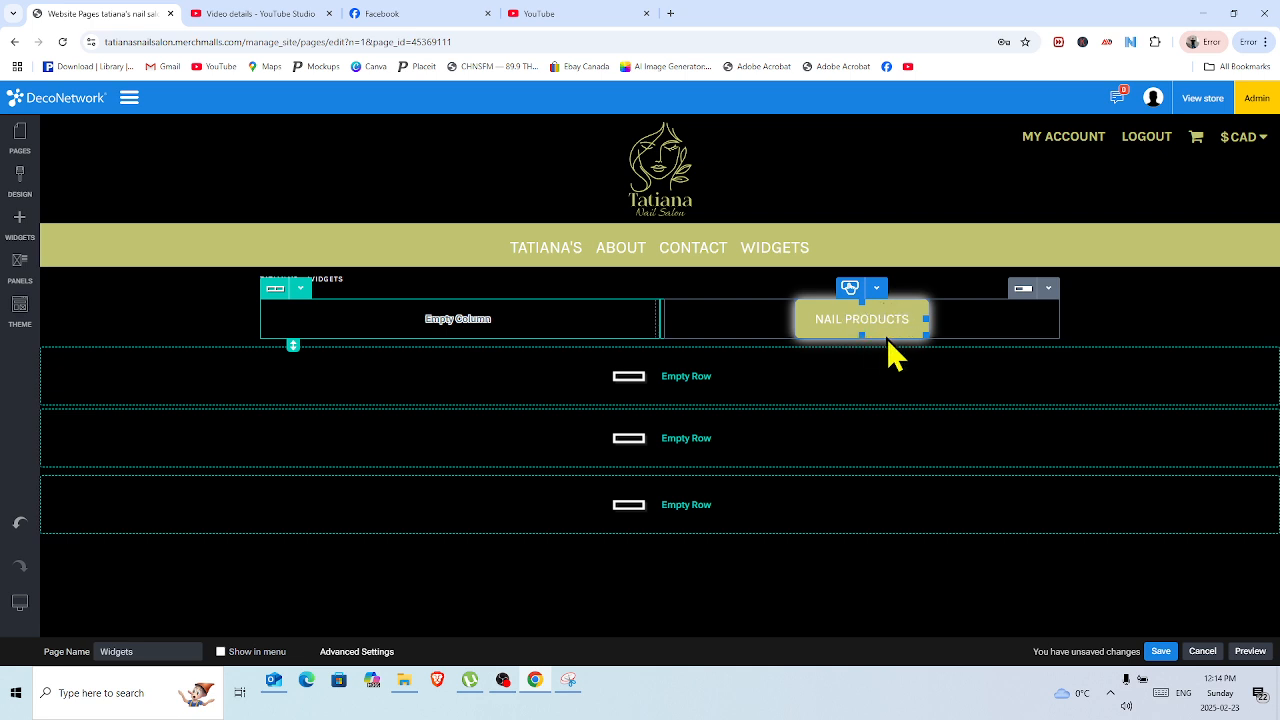
{"action": "left_click", "coordinate": [876, 290]}
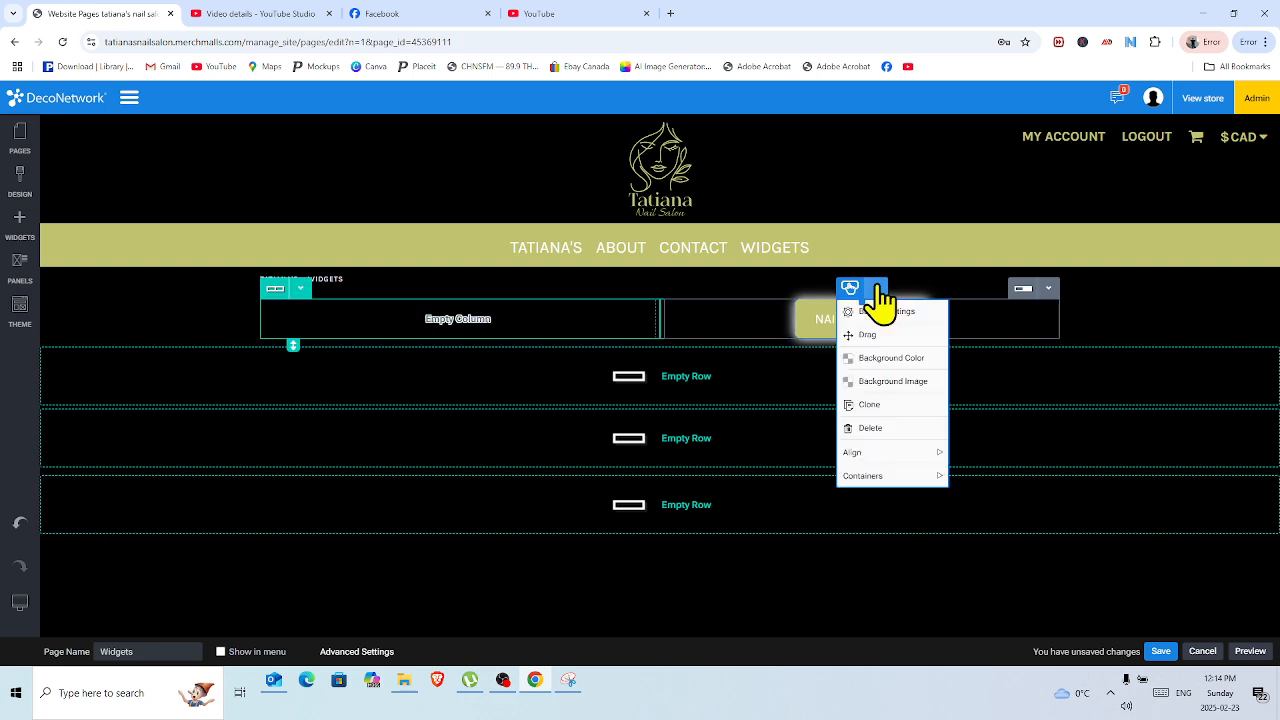
{"action": "left_click", "coordinate": [883, 430]}
{"action": "left_click", "coordinate": [772, 412]}
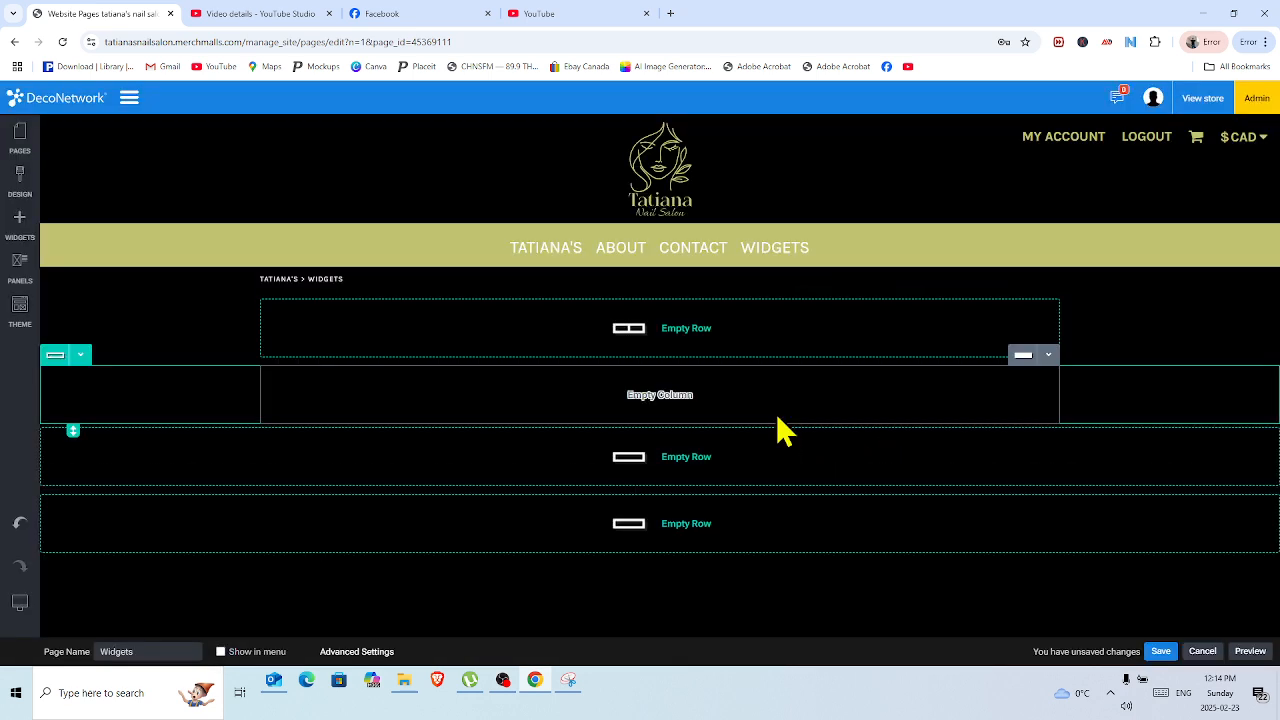
Add a List of Links widget to the first column of the two-column row and remove its Main Navigation group link
{"action": "left_click", "coordinate": [18, 222]}
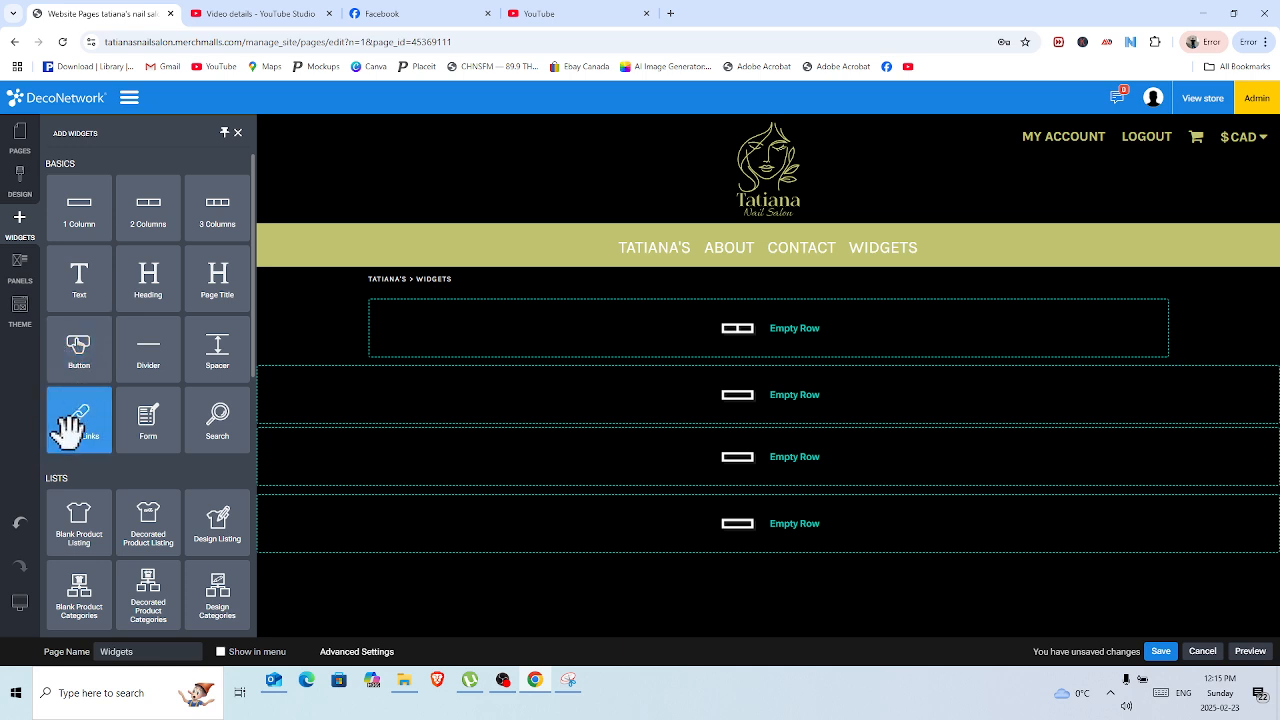
{"action": "left_click_drag", "start_coordinate": [80, 425], "coordinate": [466, 328]}
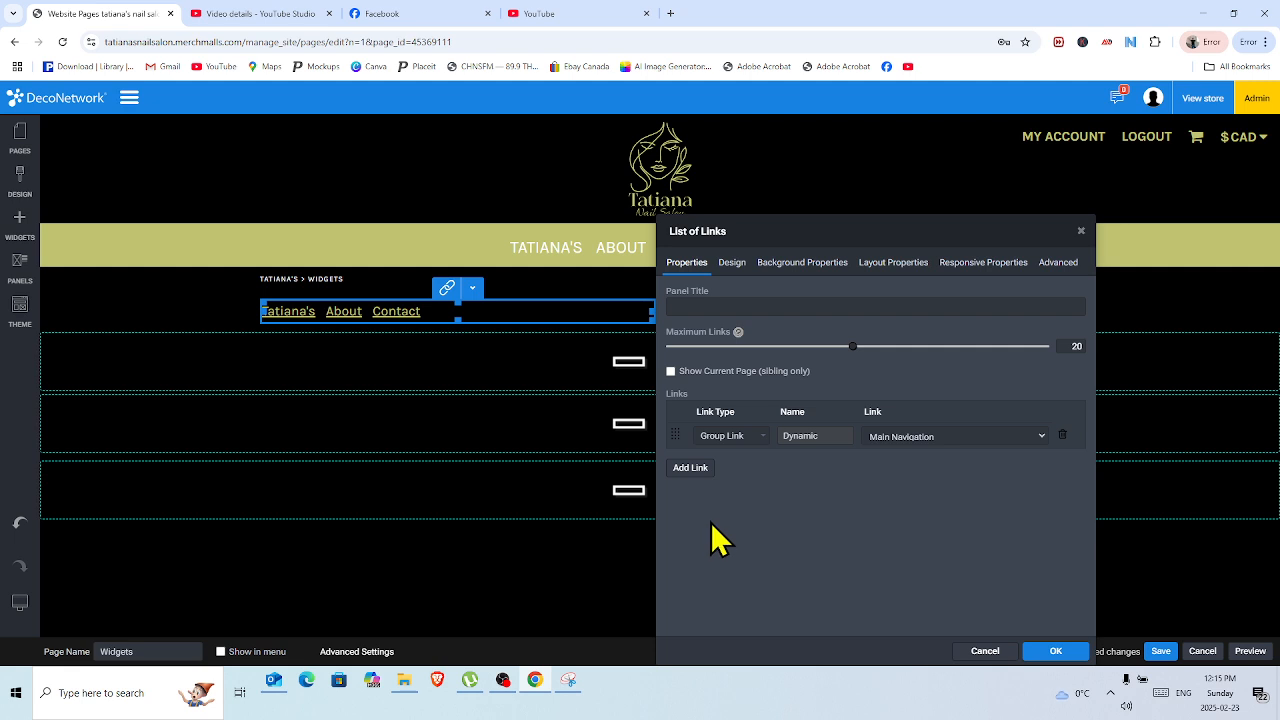
{"action": "left_click", "coordinate": [762, 440]}
{"action": "left_click", "coordinate": [763, 440]}
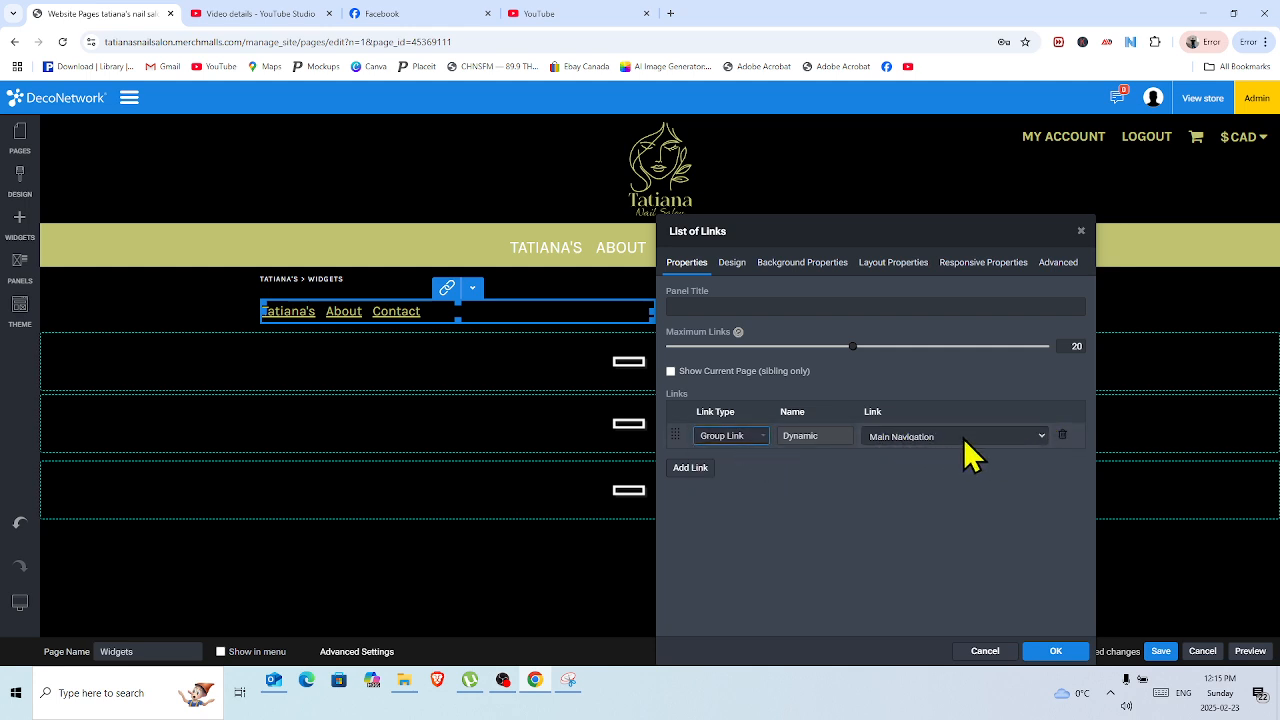
{"action": "left_click", "coordinate": [1064, 435]}
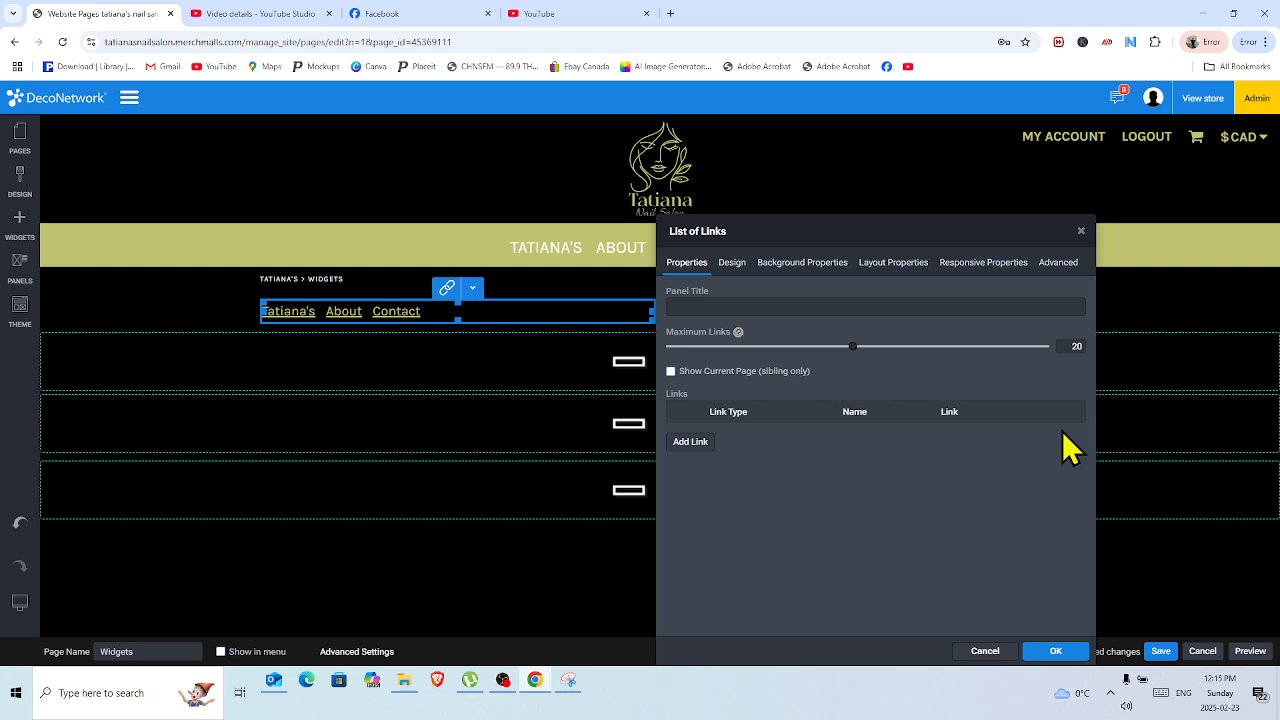
{"action": "left_click", "coordinate": [1056, 651]}
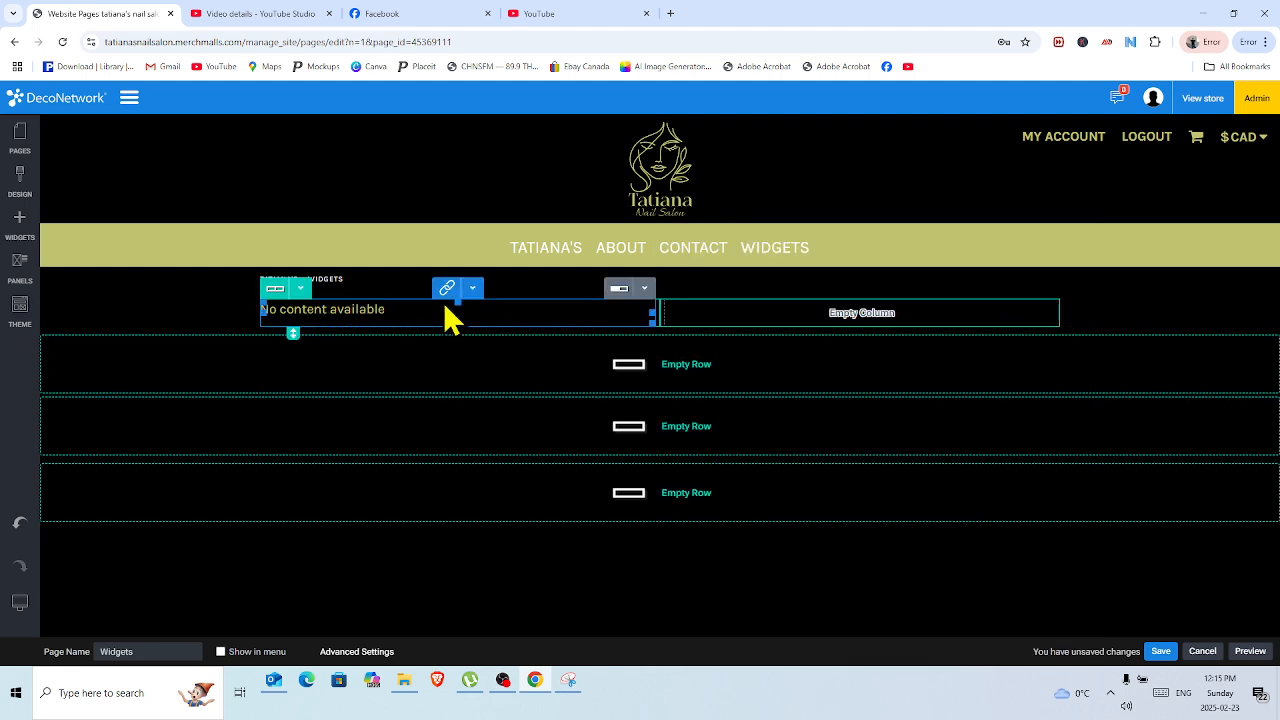
Review the link properties of the List of Links widget and close them without changes
{"action": "left_click", "coordinate": [476, 293]}
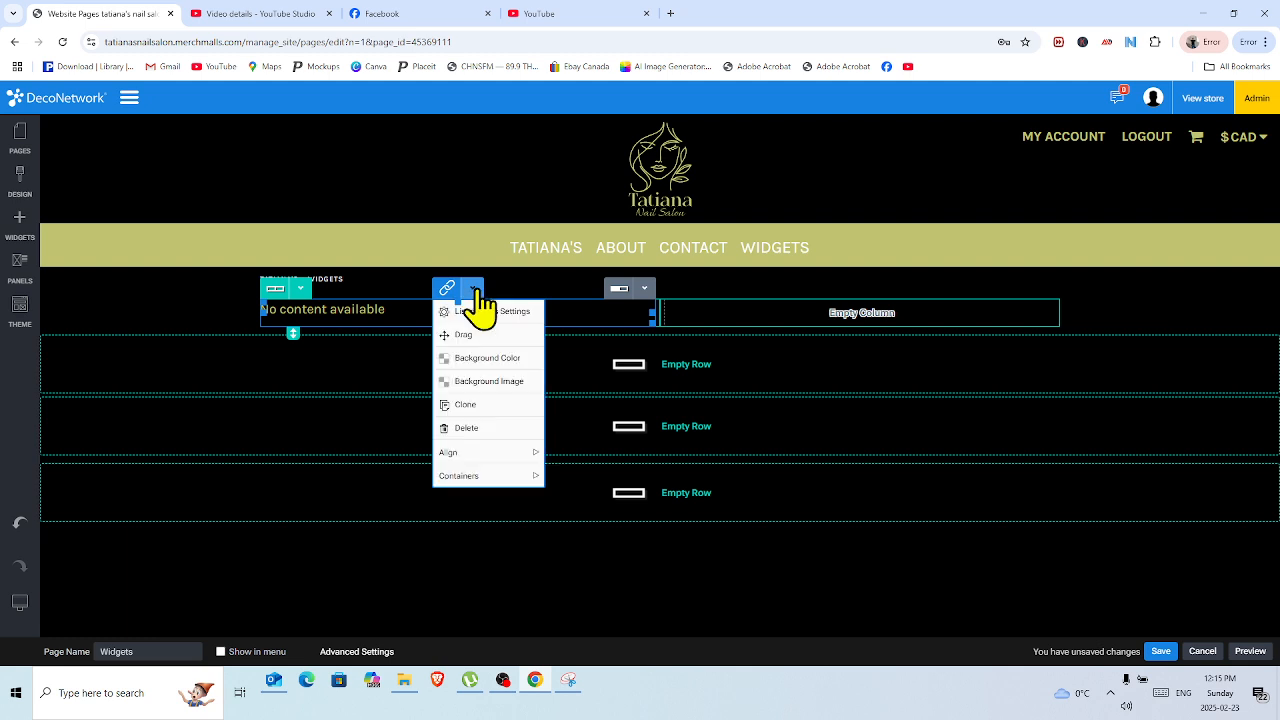
{"action": "left_click", "coordinate": [494, 318]}
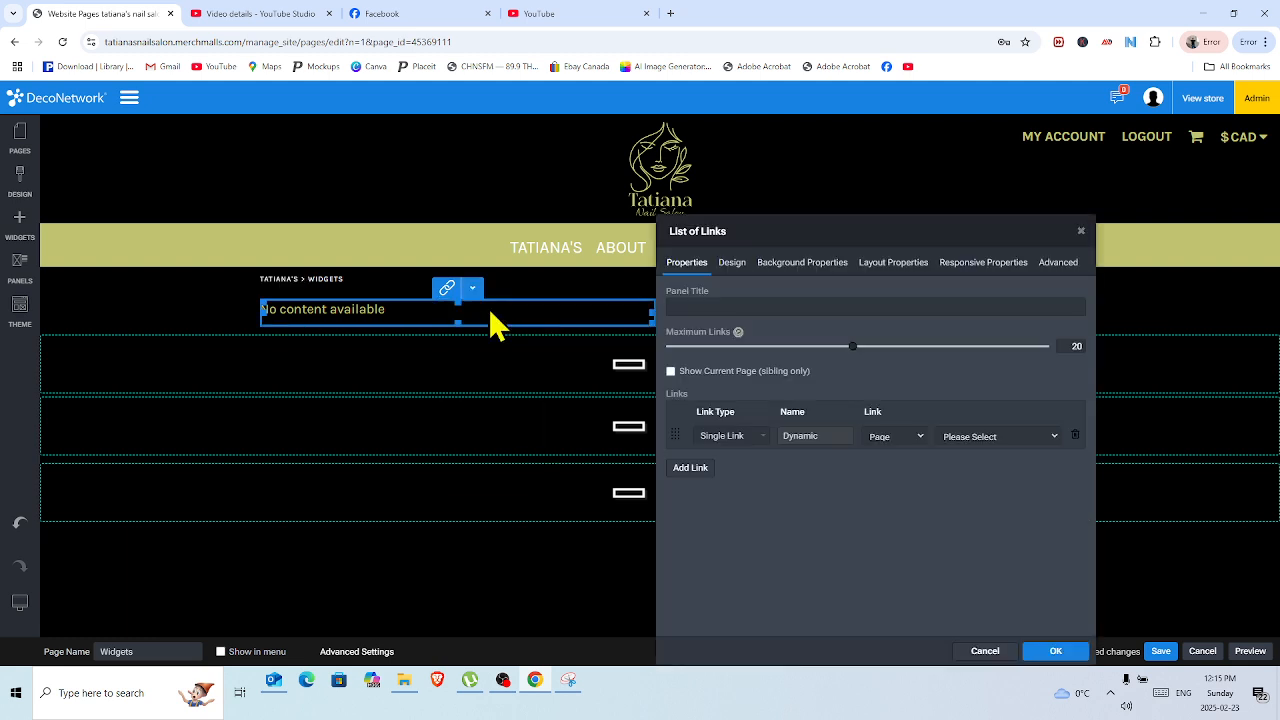
{"action": "left_click", "coordinate": [1055, 652]}
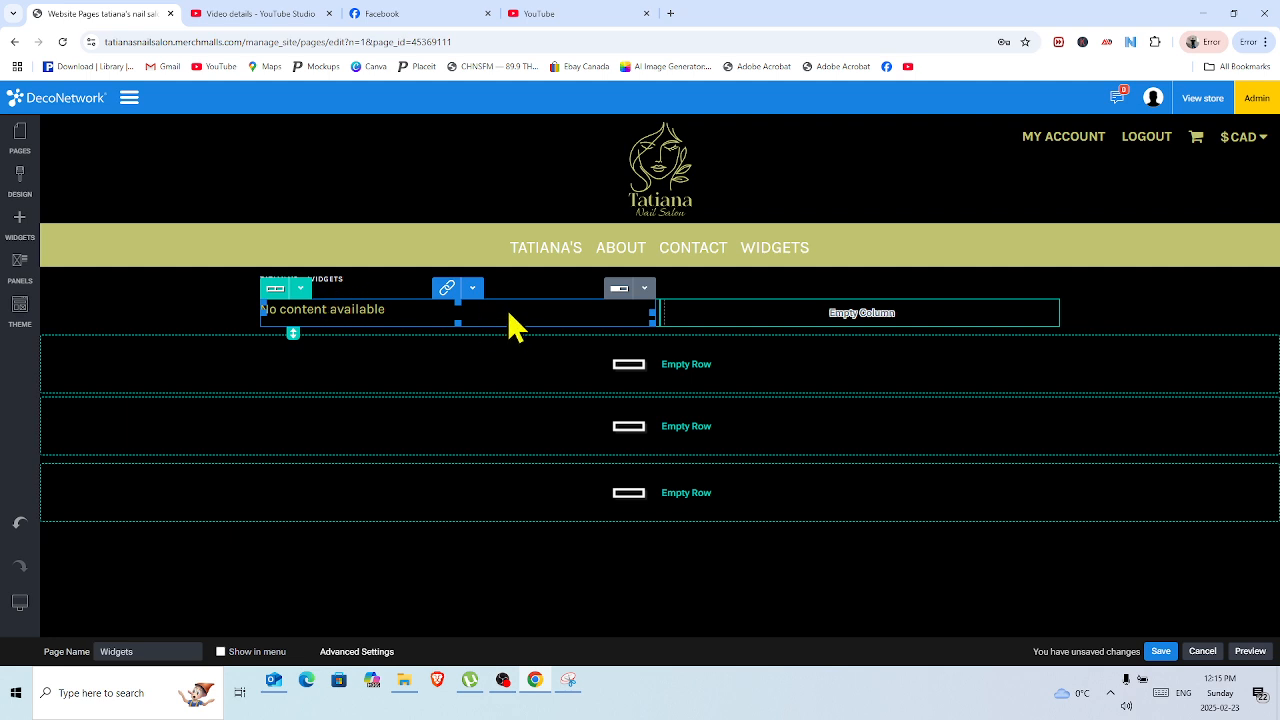
Delete the List of Links widget from the two-column row
{"action": "left_click", "coordinate": [472, 290]}
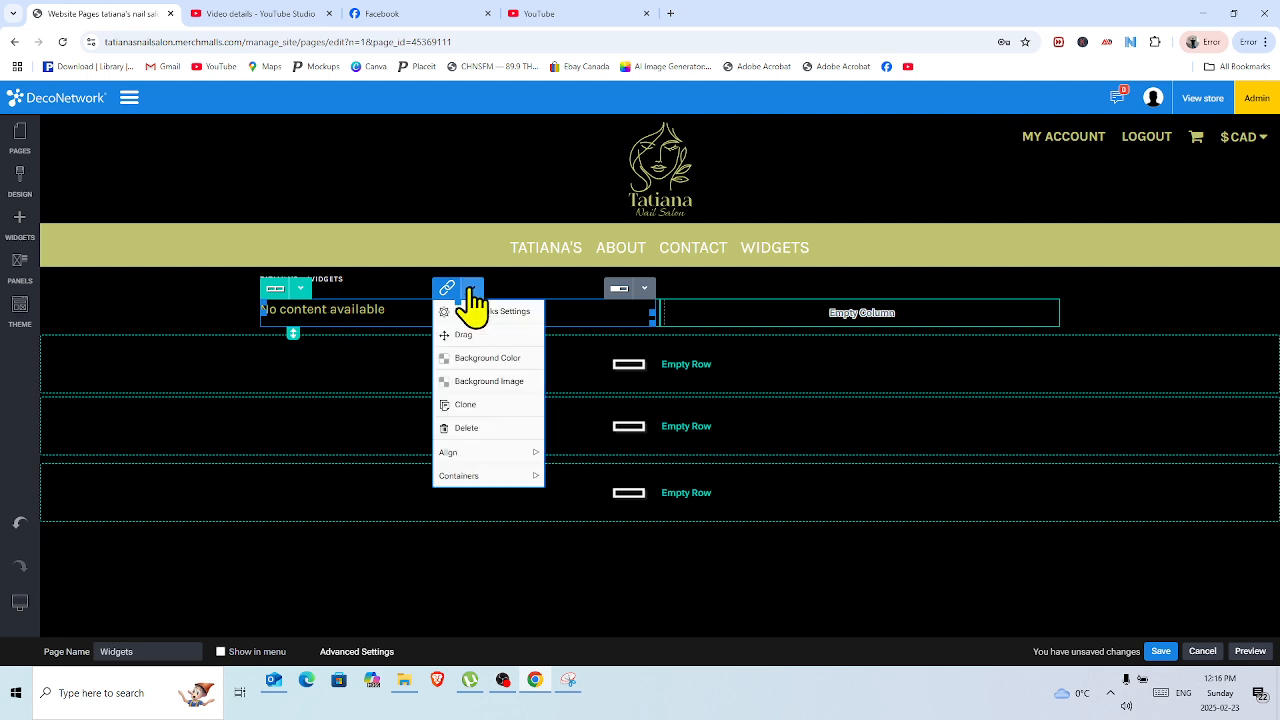
{"action": "left_click", "coordinate": [477, 429]}
{"action": "left_click", "coordinate": [760, 415]}
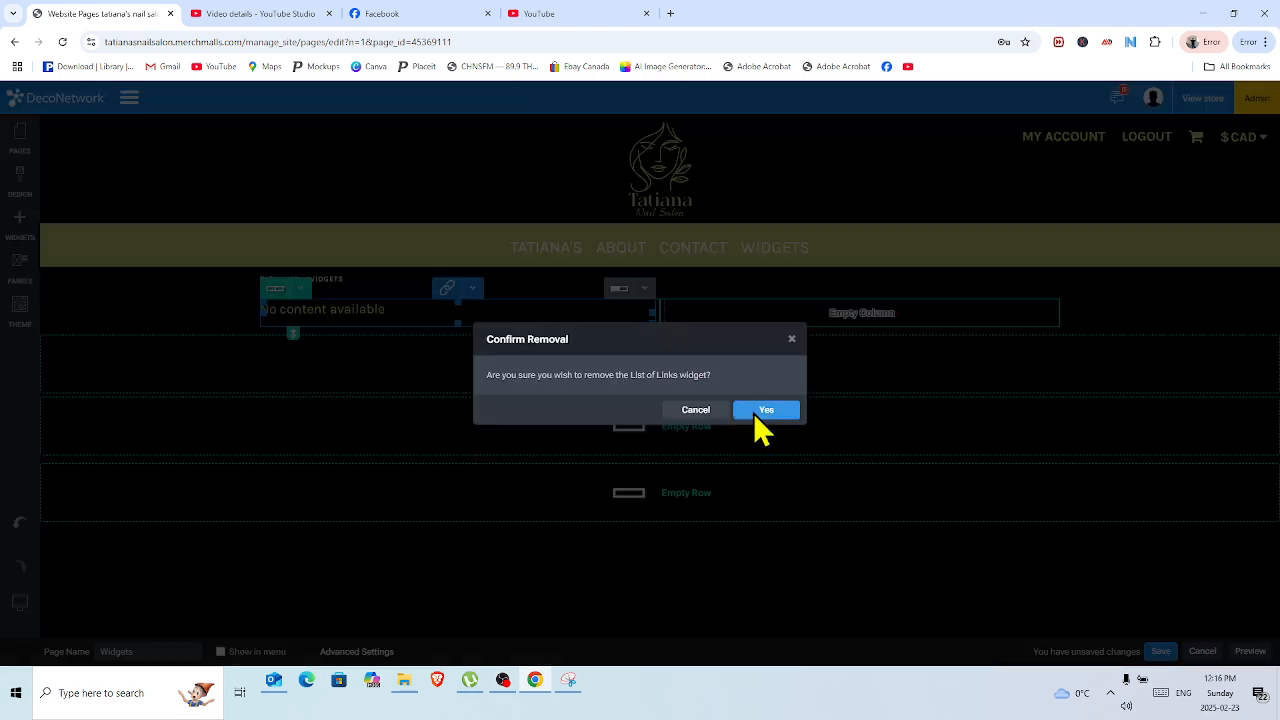
Add a Form widget to the first column of the empty two-column row
{"action": "left_click", "coordinate": [31, 232]}
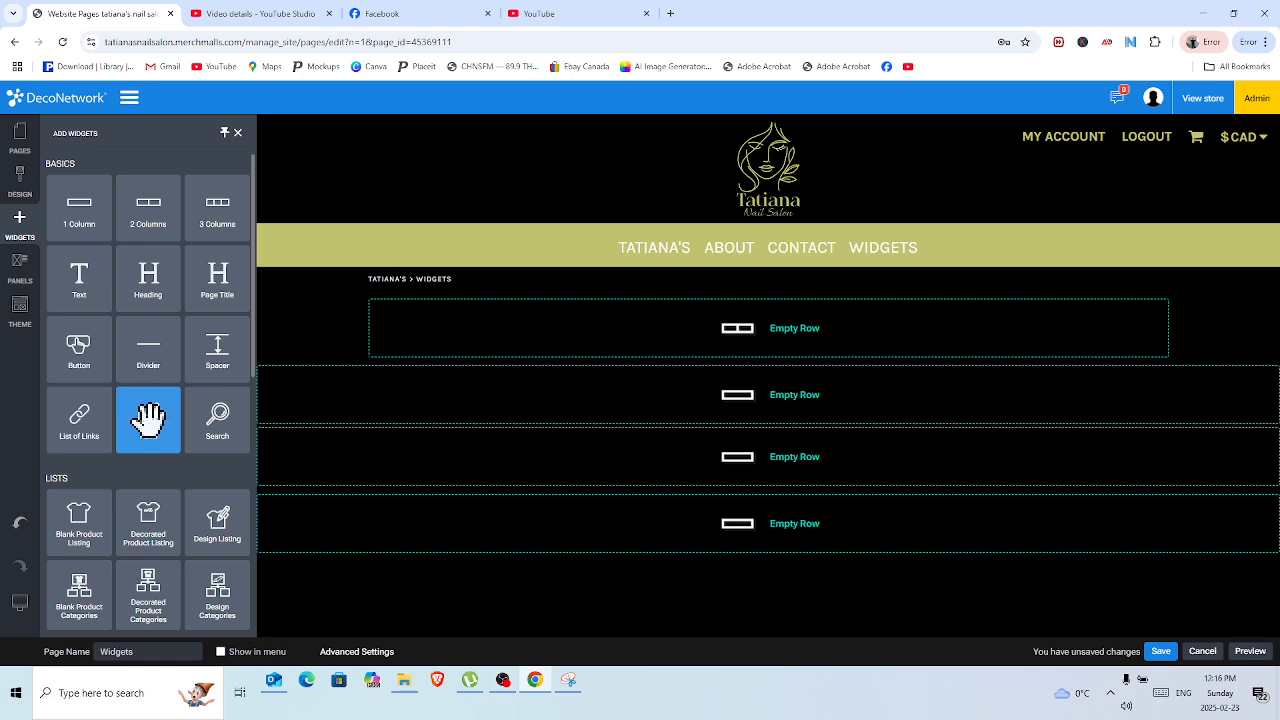
{"action": "left_click_drag", "start_coordinate": [148, 420], "coordinate": [500, 349]}
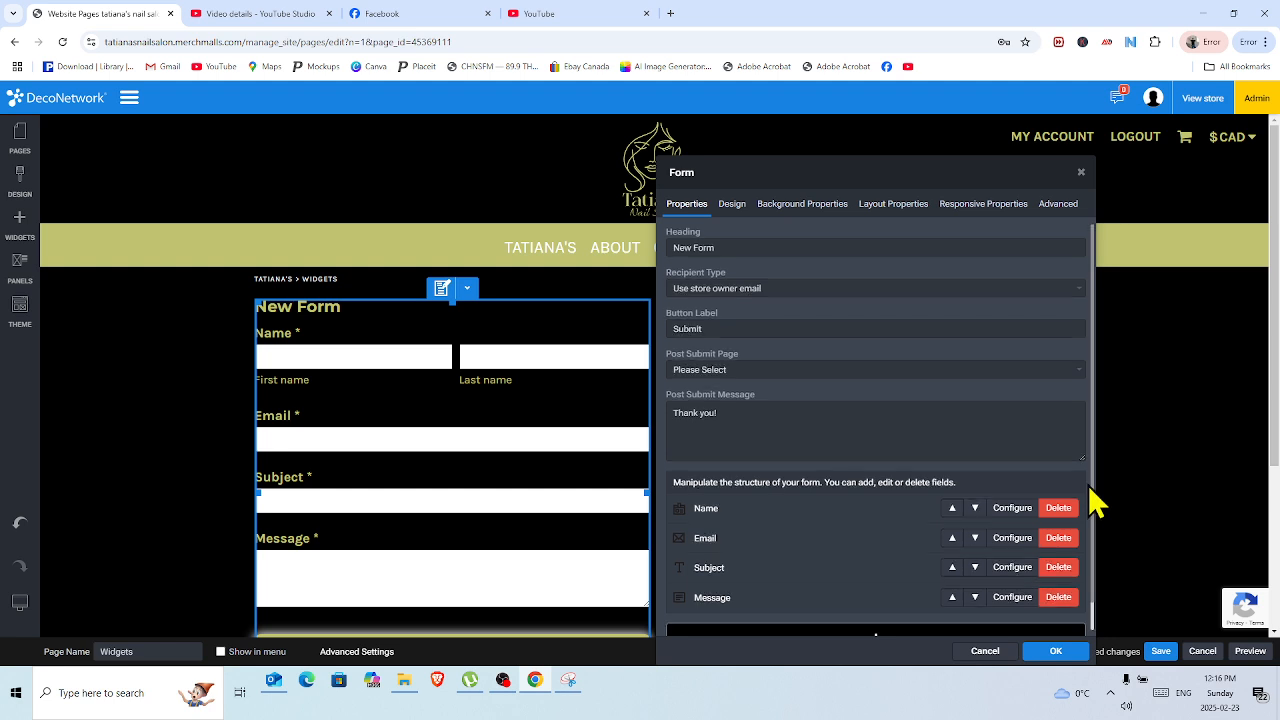
Start deleting the form's Subject field, cancel the removal, and review that field's configuration without changing it
{"action": "left_click_drag", "start_coordinate": [1090, 484], "coordinate": [1094, 543]}
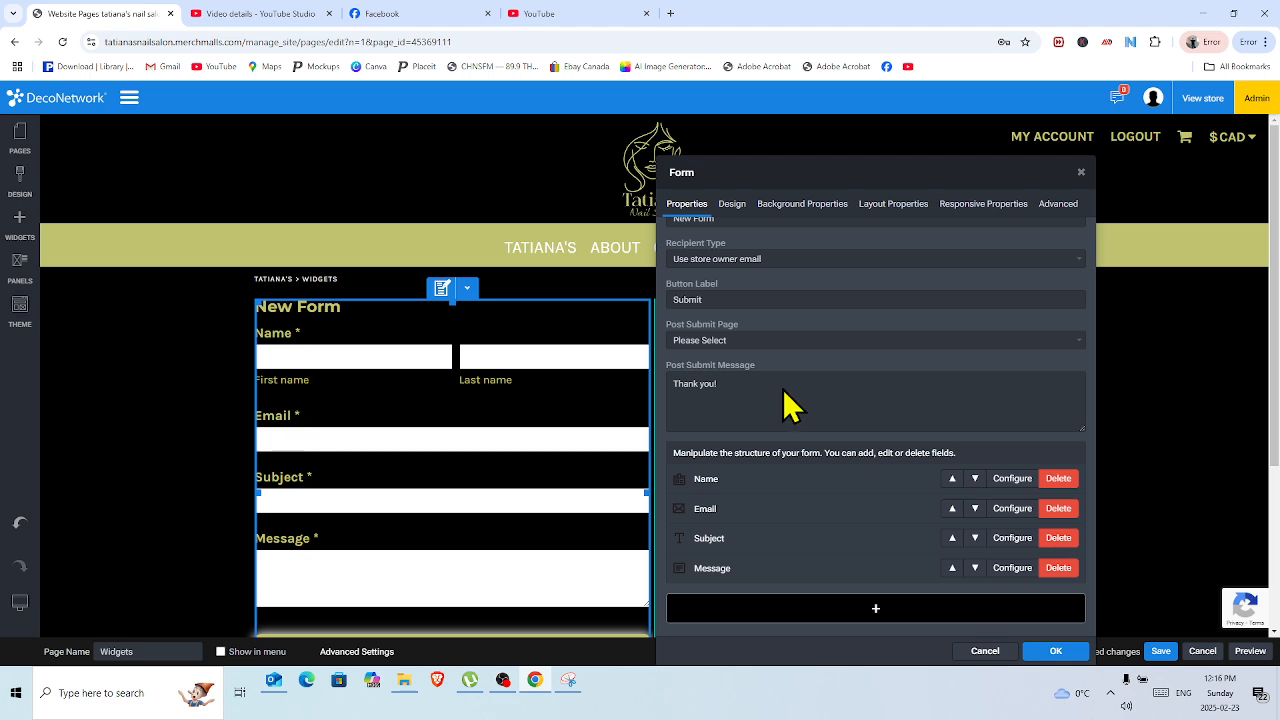
{"action": "left_click", "coordinate": [1058, 538]}
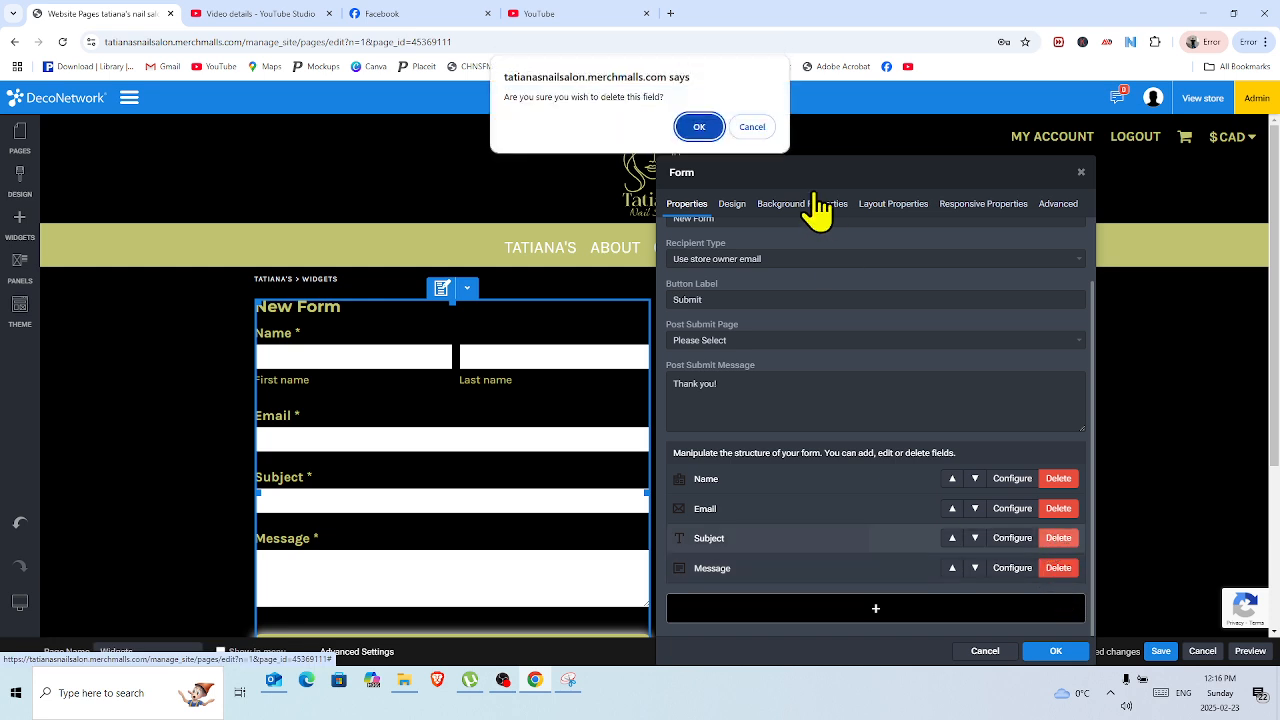
{"action": "left_click", "coordinate": [756, 127]}
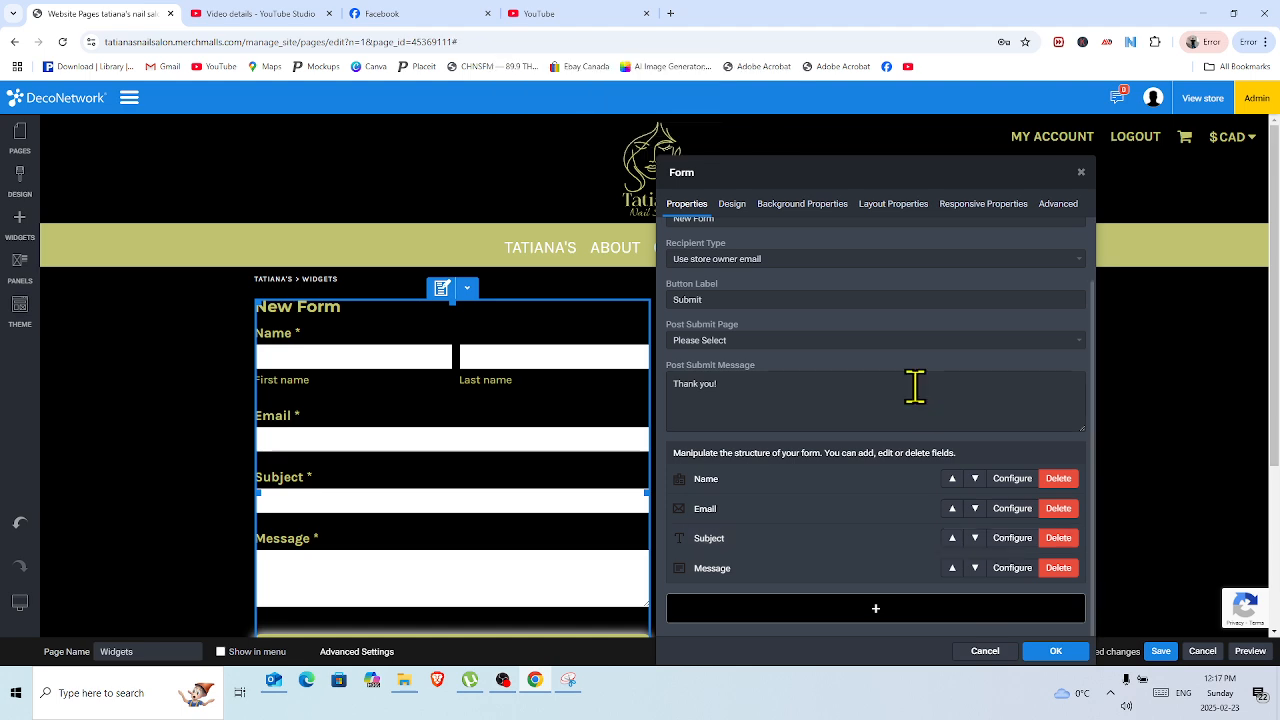
{"action": "left_click", "coordinate": [1008, 538]}
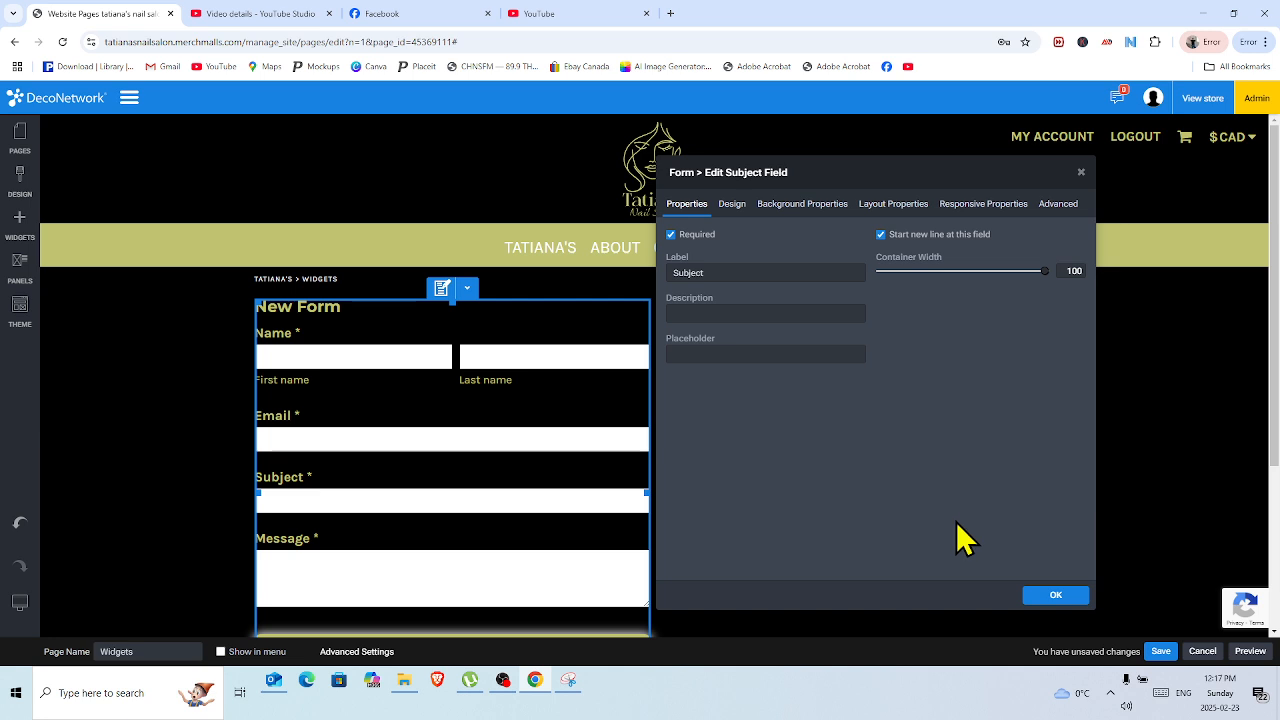
{"action": "left_click", "coordinate": [1057, 597]}
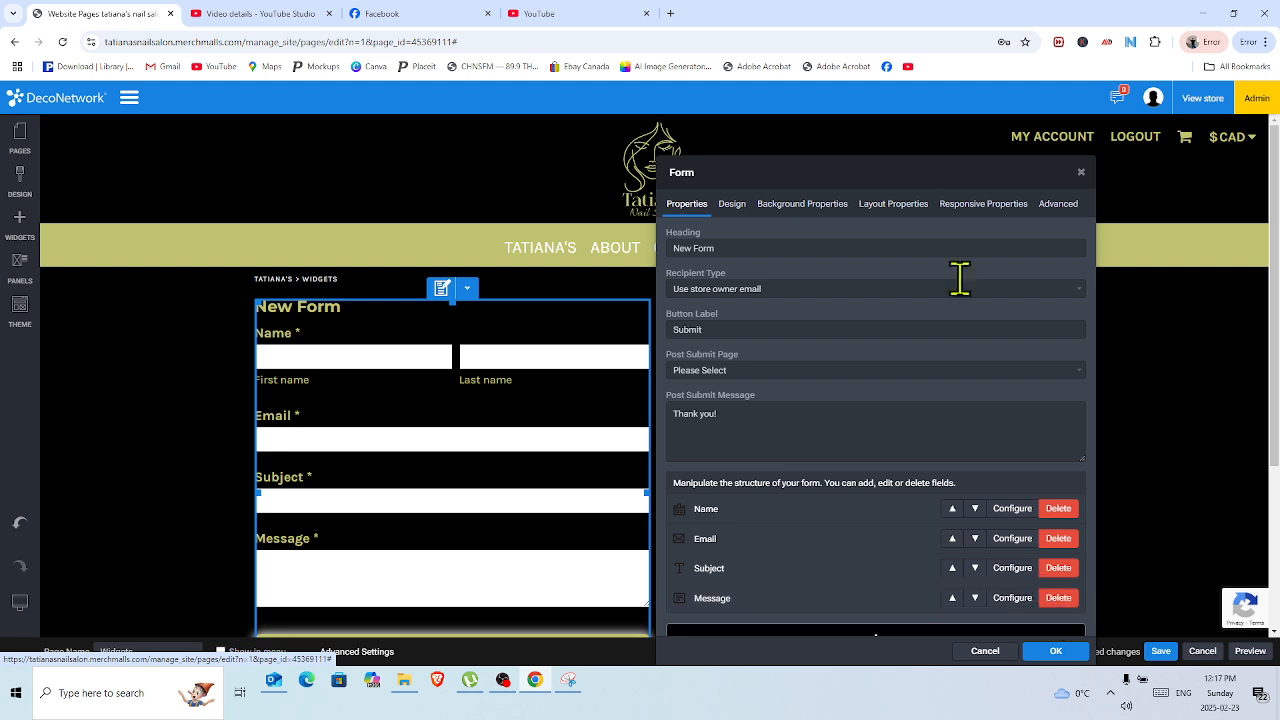
Add a required Select field to the form, keeping the label Select and the choices Option One and Option Two
{"action": "left_click_drag", "start_coordinate": [894, 171], "coordinate": [891, 123]}
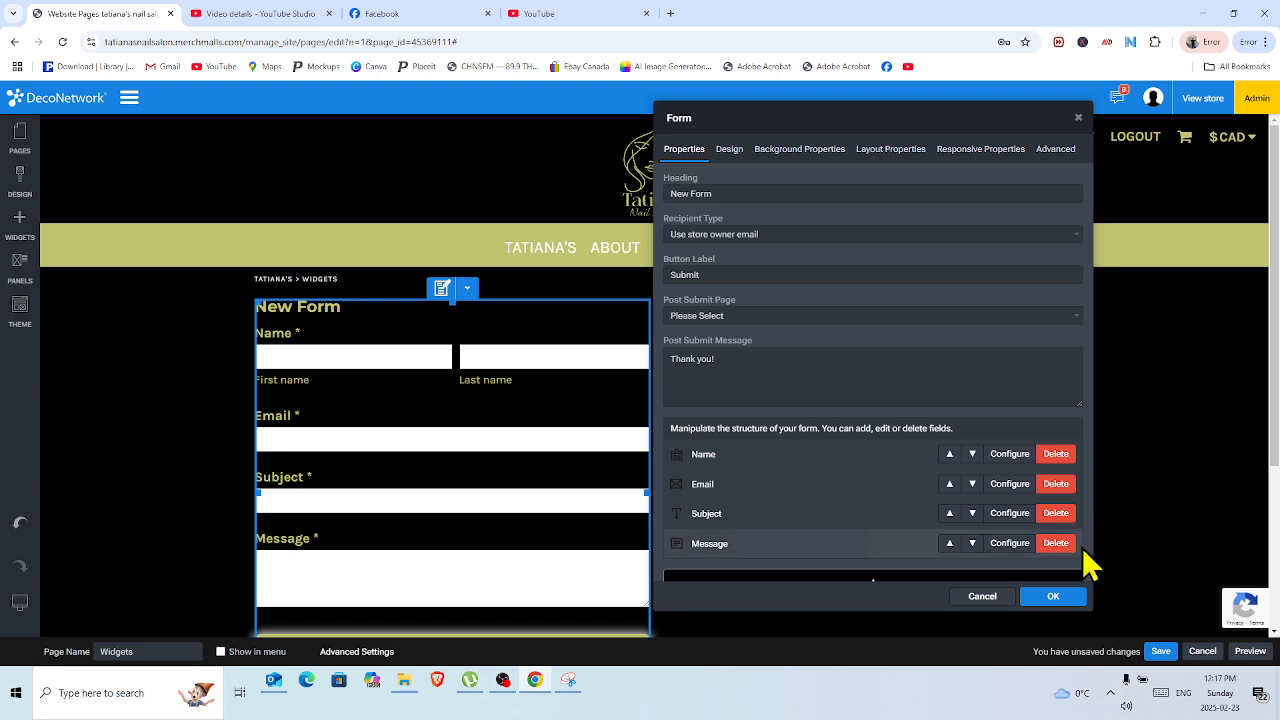
{"action": "left_click", "coordinate": [886, 577]}
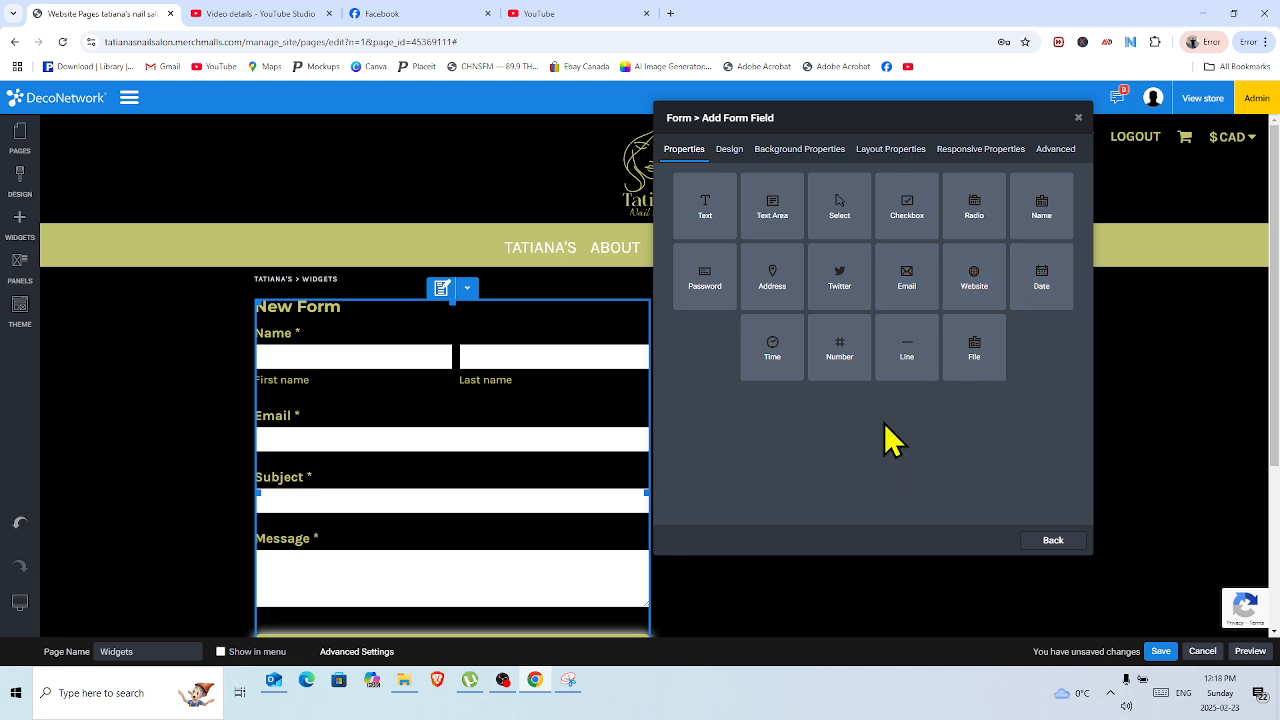
{"action": "left_click", "coordinate": [841, 212]}
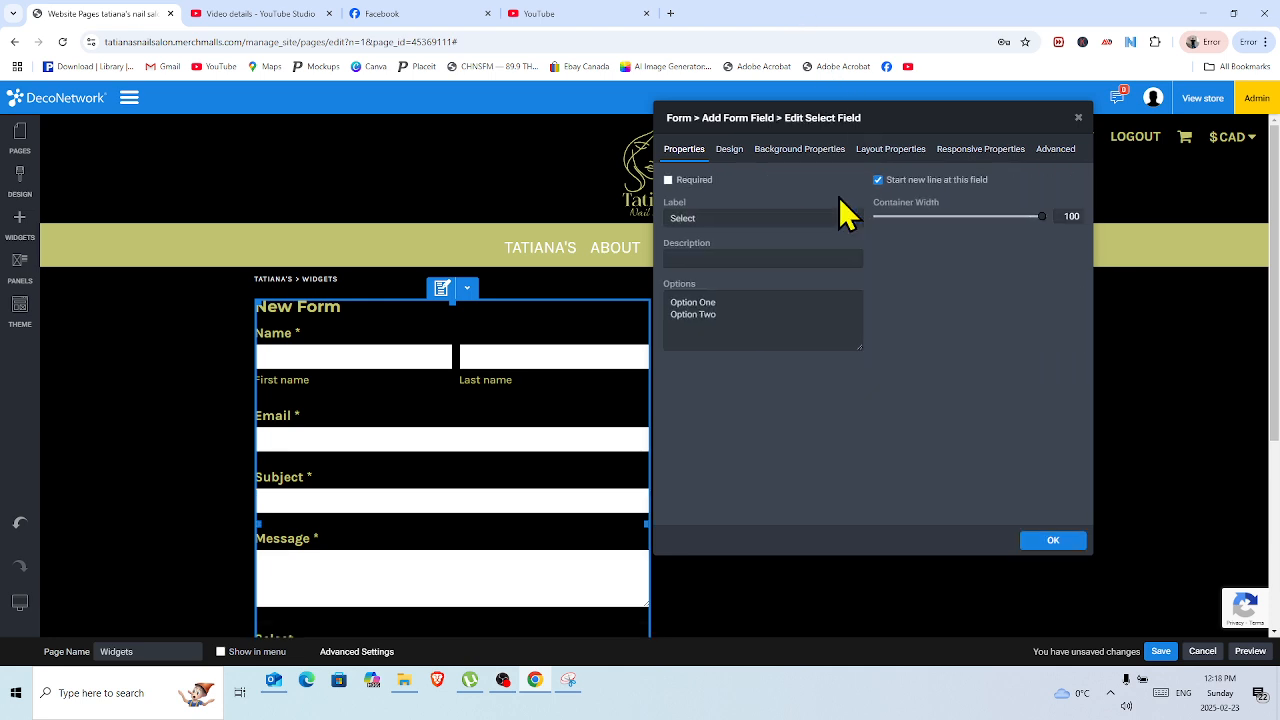
{"action": "left_click", "coordinate": [697, 218]}
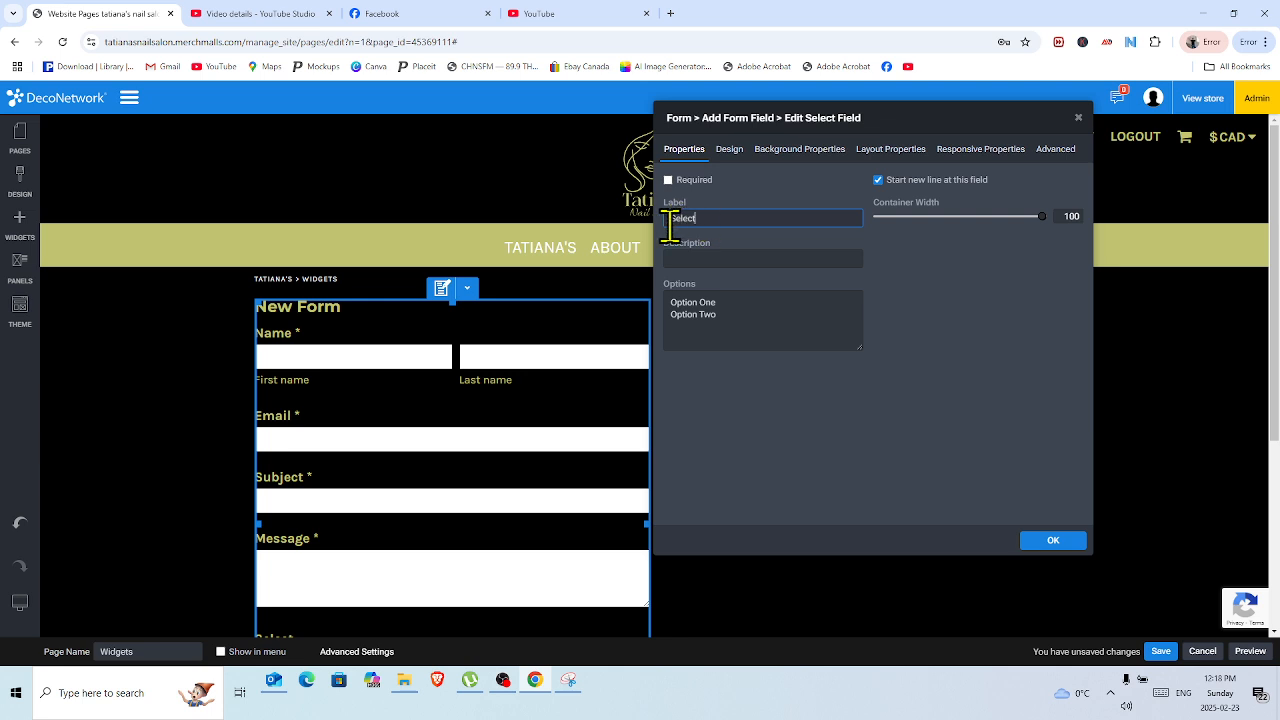
{"action": "left_click", "coordinate": [670, 181]}
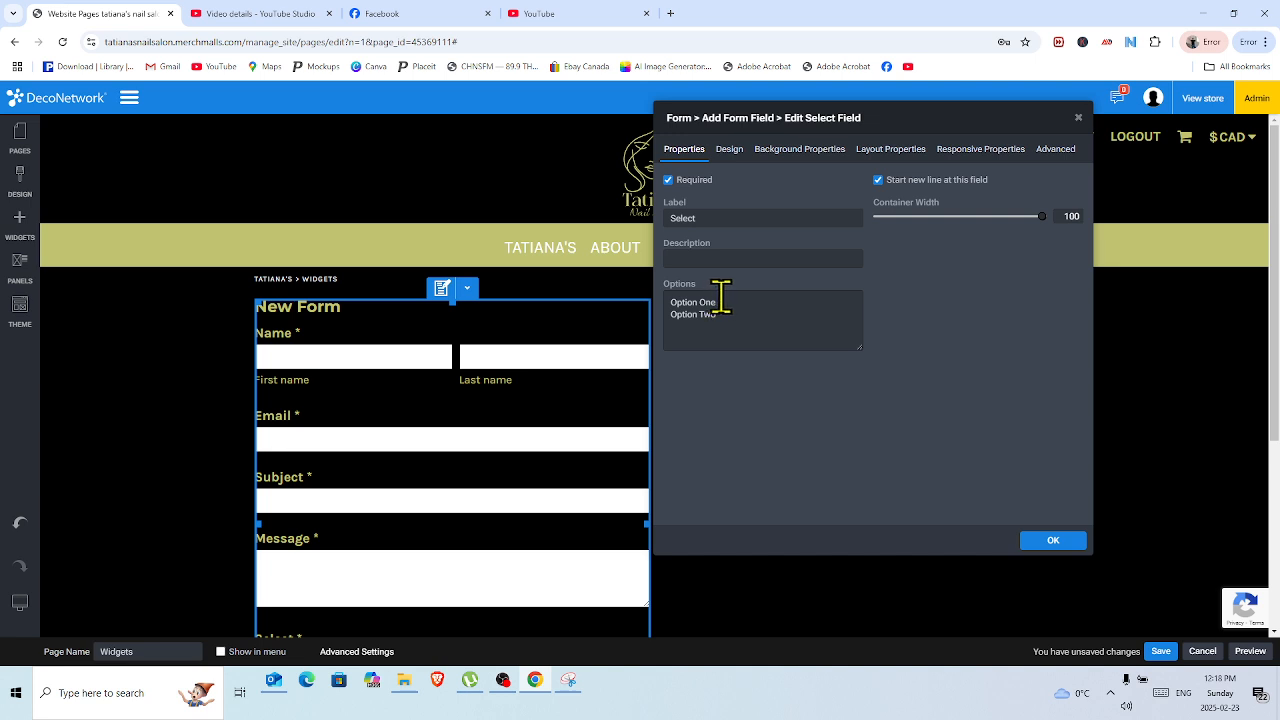
{"action": "left_click_drag", "start_coordinate": [720, 301], "coordinate": [659, 308]}
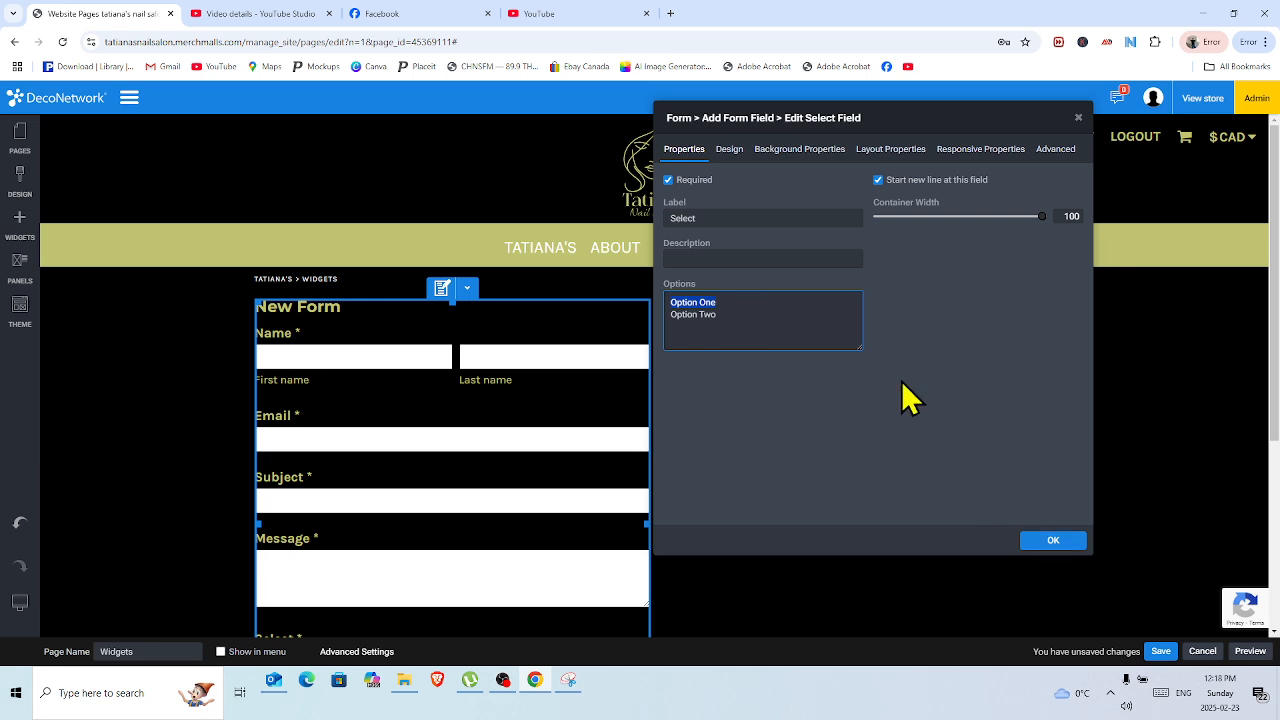
{"action": "left_click", "coordinate": [1053, 541]}
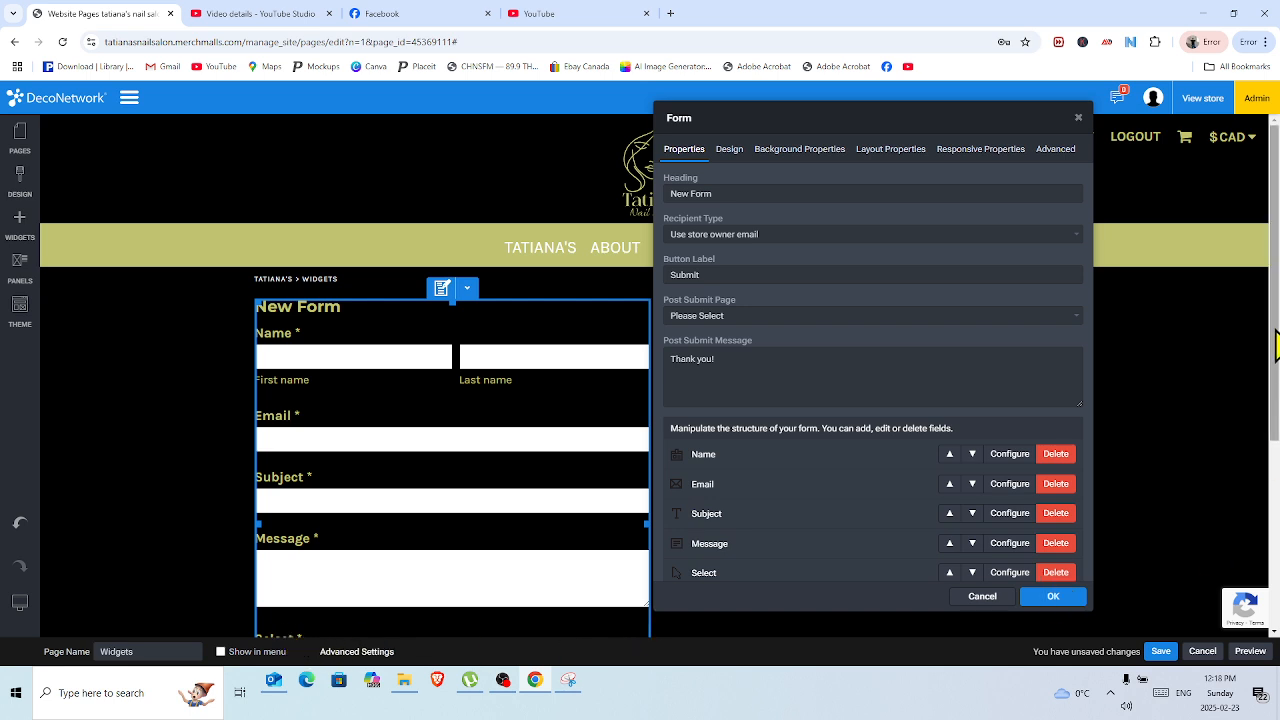
Check the Select field in the form on the page and review its configuration without changes
{"action": "left_click_drag", "start_coordinate": [1276, 345], "coordinate": [1276, 409]}
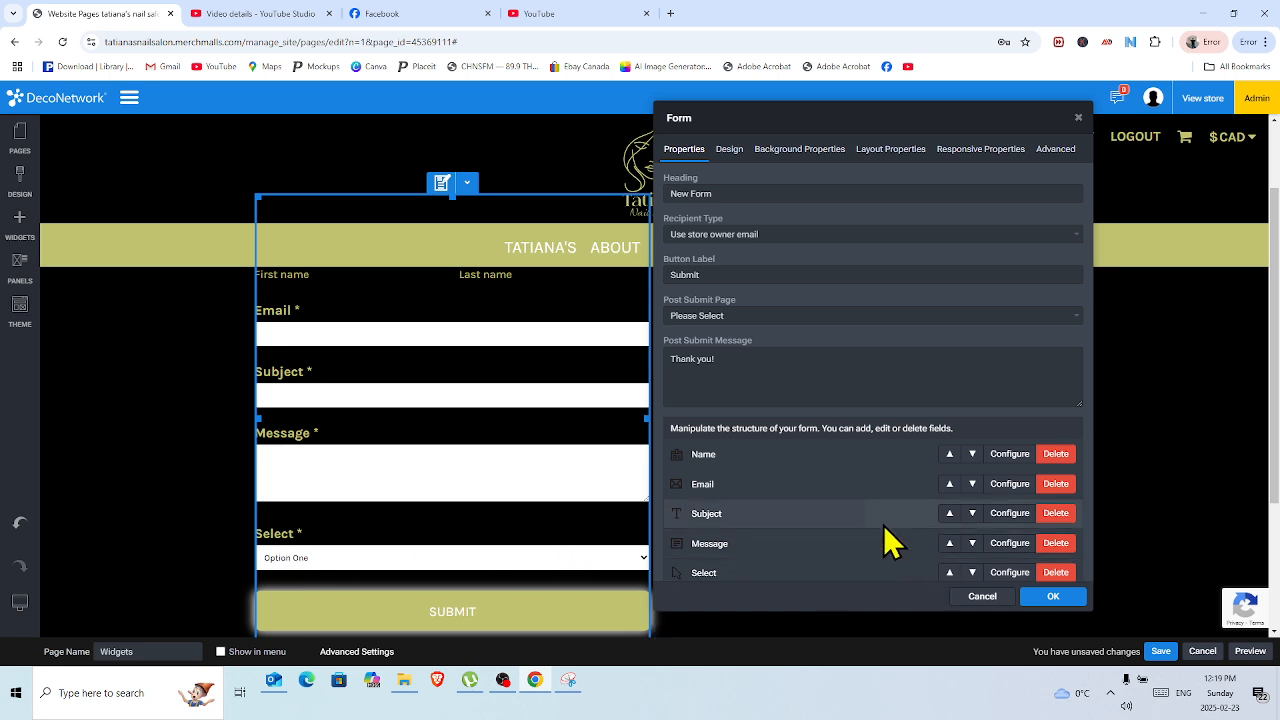
{"action": "left_click_drag", "start_coordinate": [870, 117], "coordinate": [852, 66]}
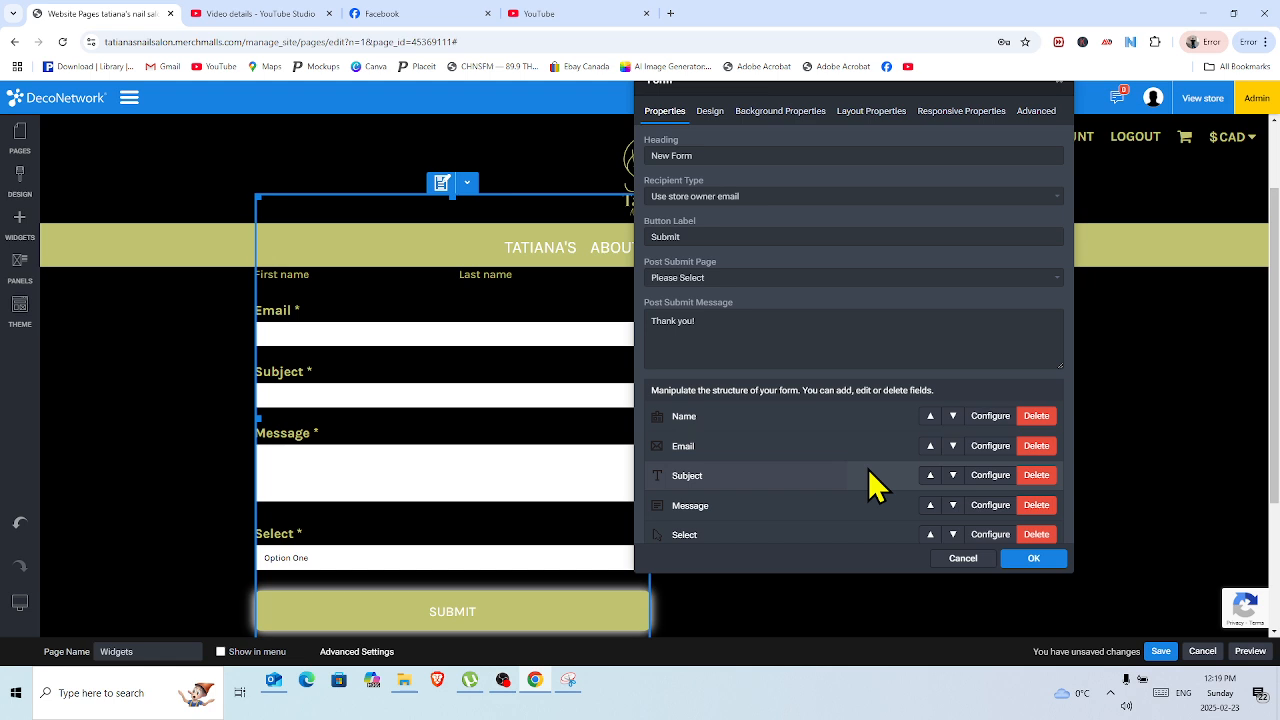
{"action": "left_click", "coordinate": [990, 535]}
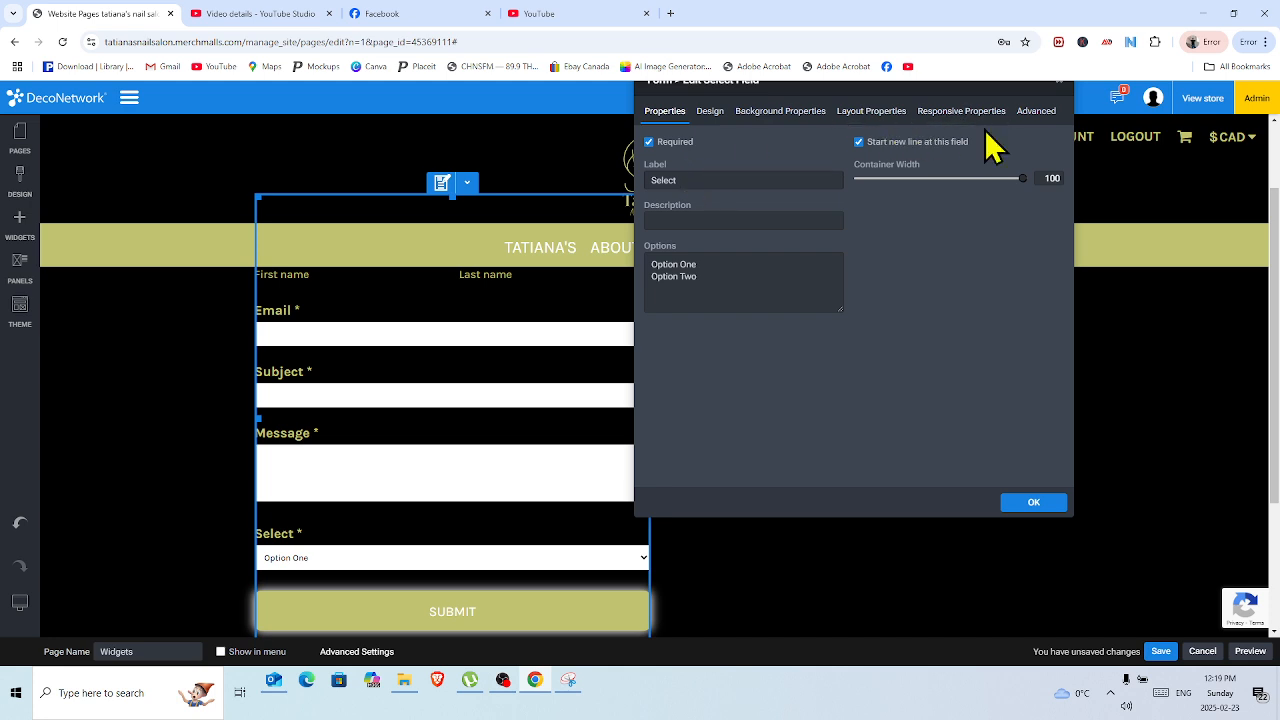
{"action": "left_click", "coordinate": [1030, 503]}
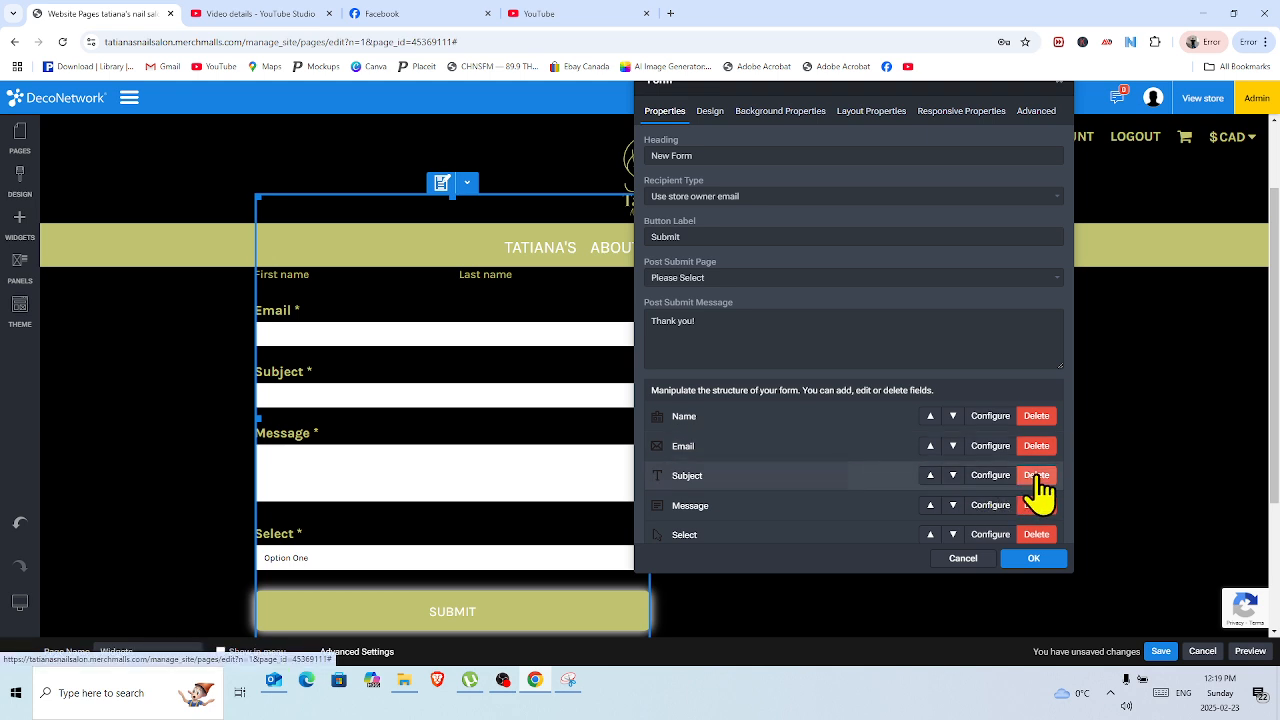
Delete the form's original Subject field and relabel the Select field as Subject
{"action": "left_click", "coordinate": [1037, 476]}
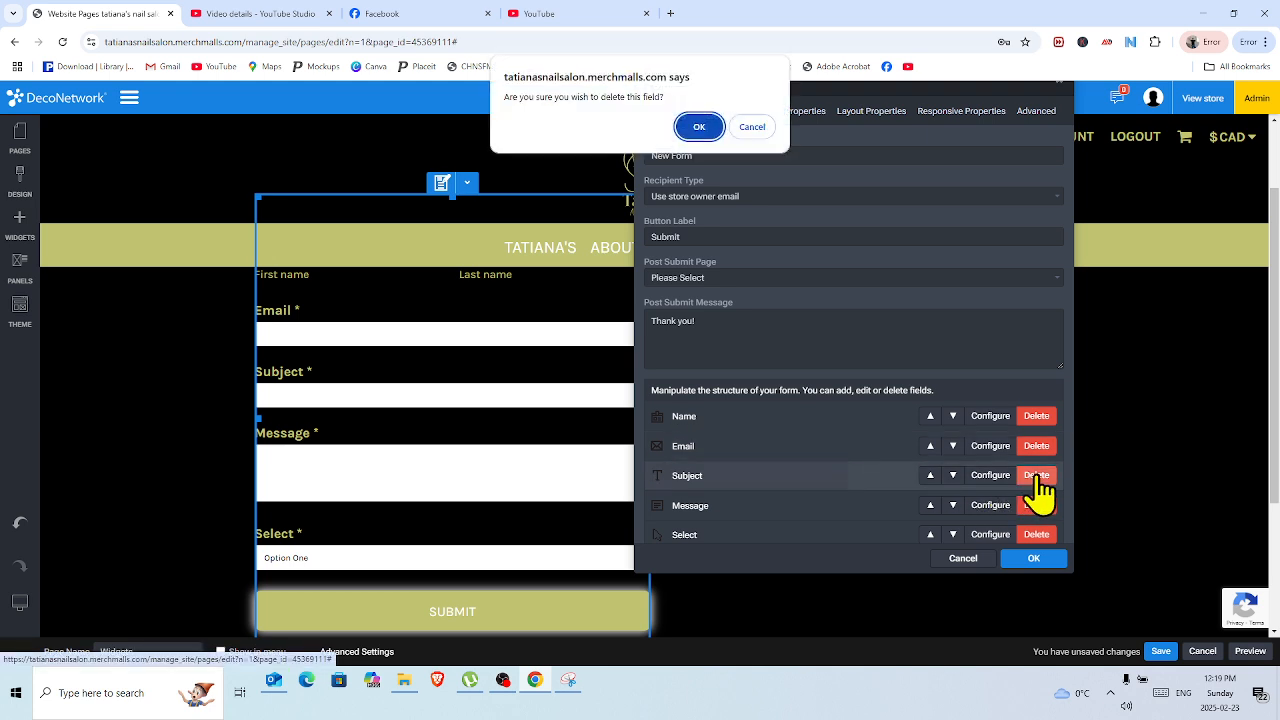
{"action": "left_click", "coordinate": [700, 128]}
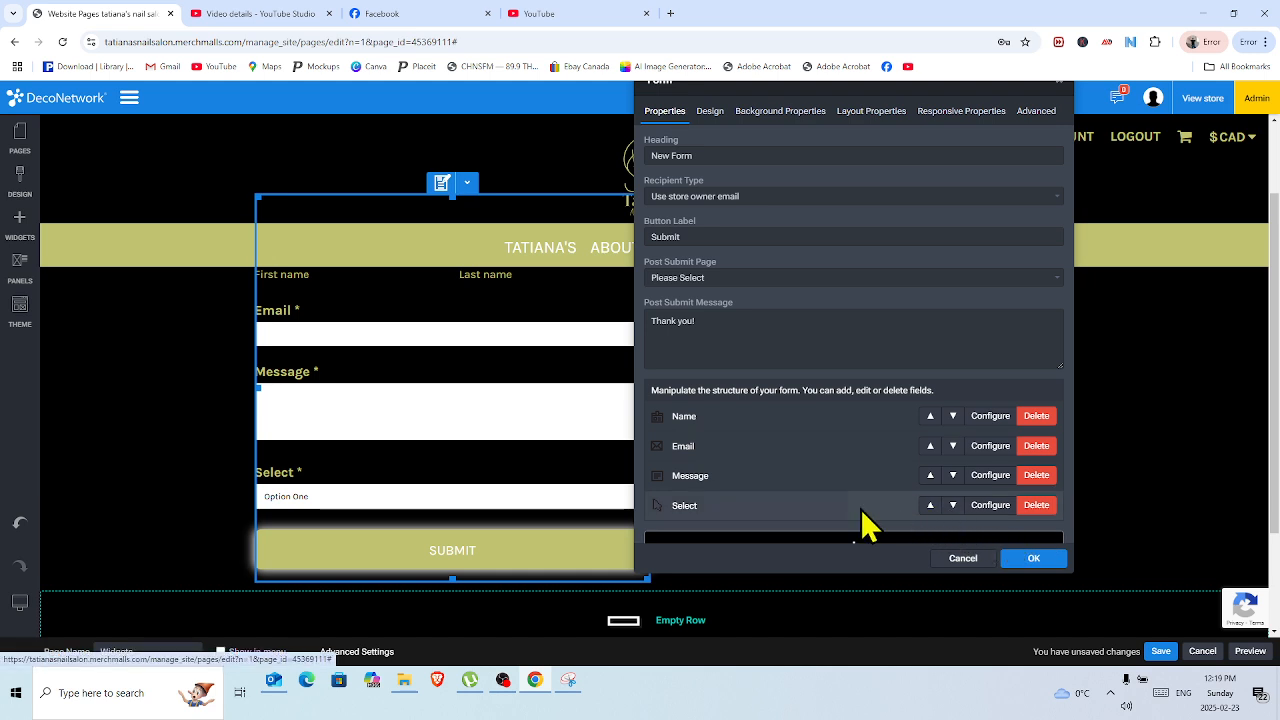
{"action": "left_click", "coordinate": [990, 505]}
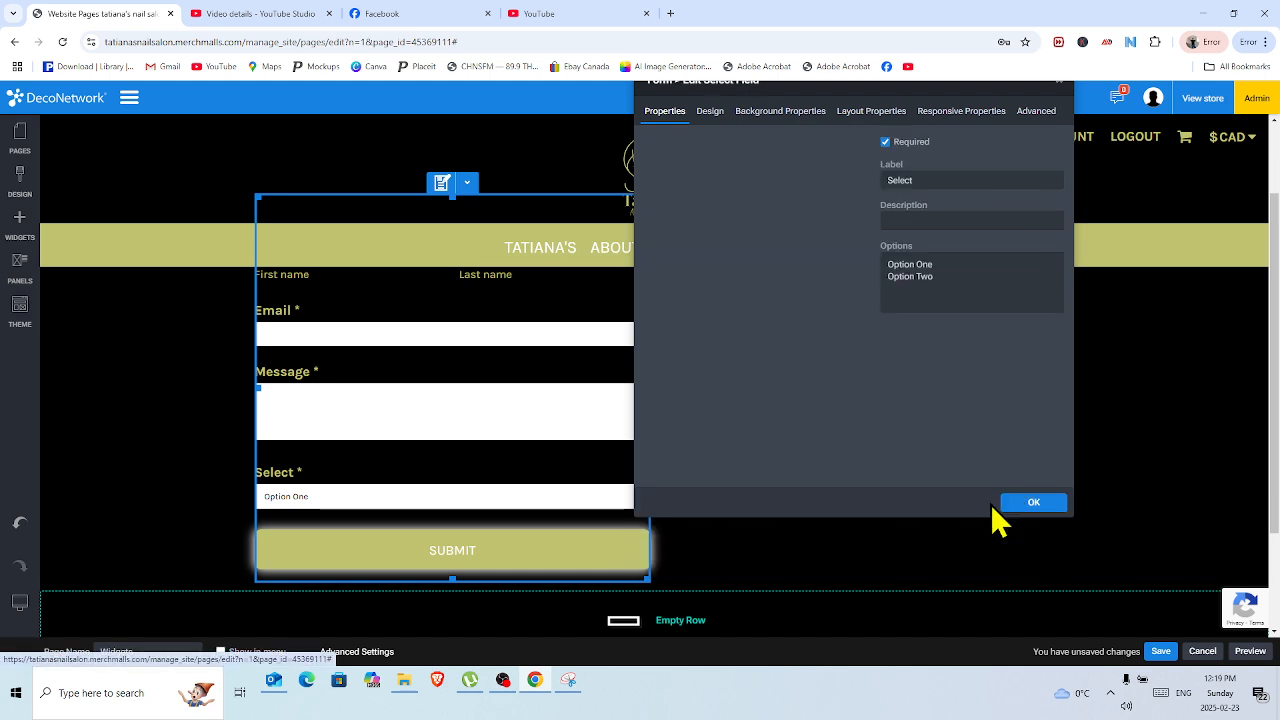
{"action": "double_click", "coordinate": [708, 178]}
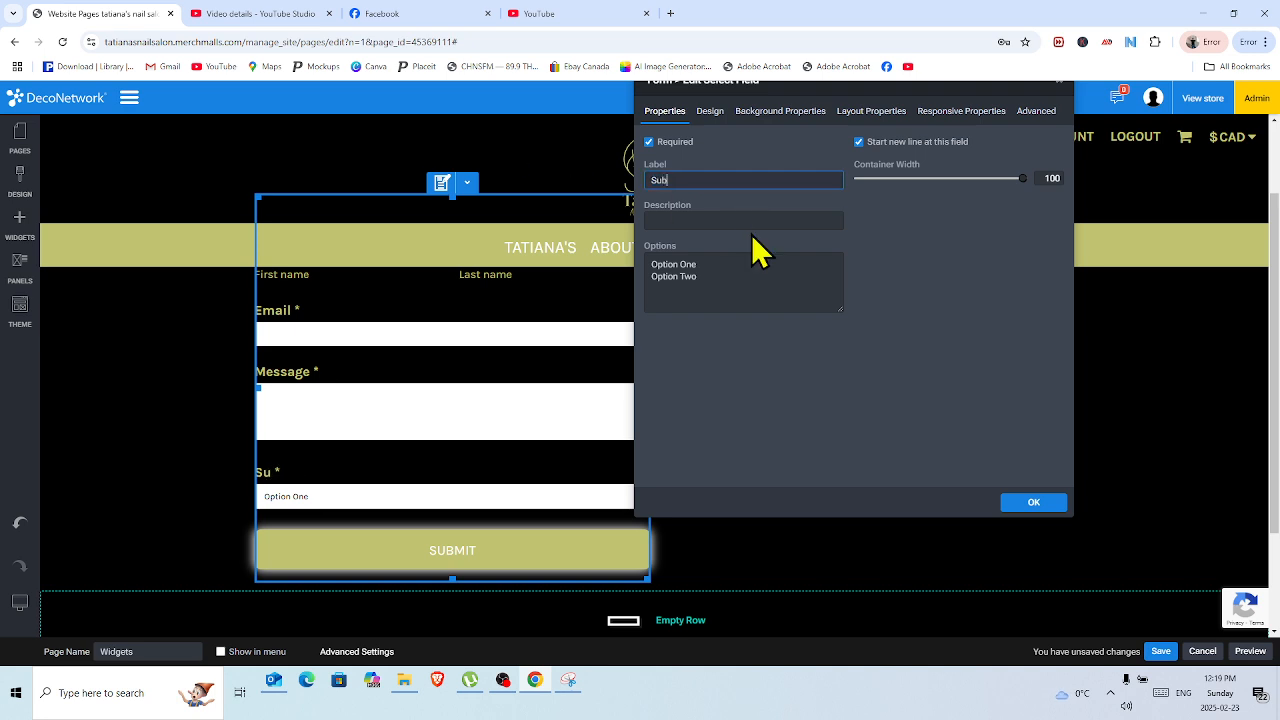
{"action": "type", "text": "Subject"}
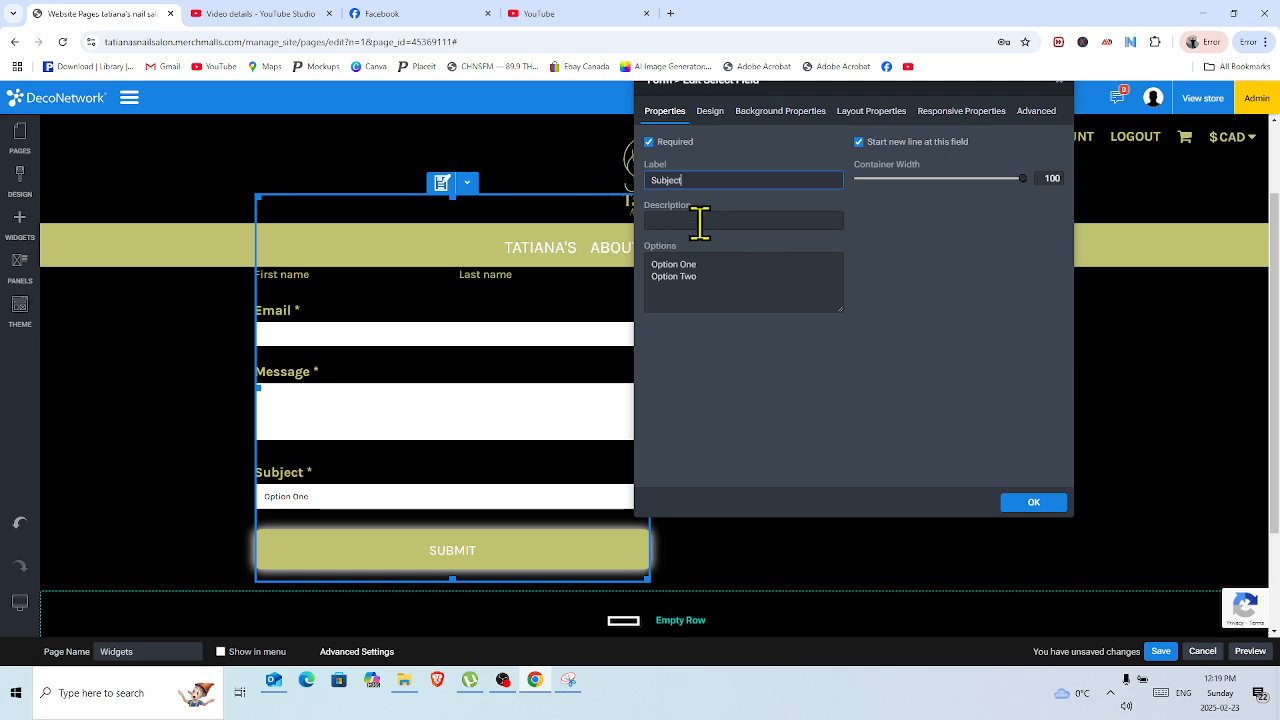
{"action": "left_click", "coordinate": [1036, 503]}
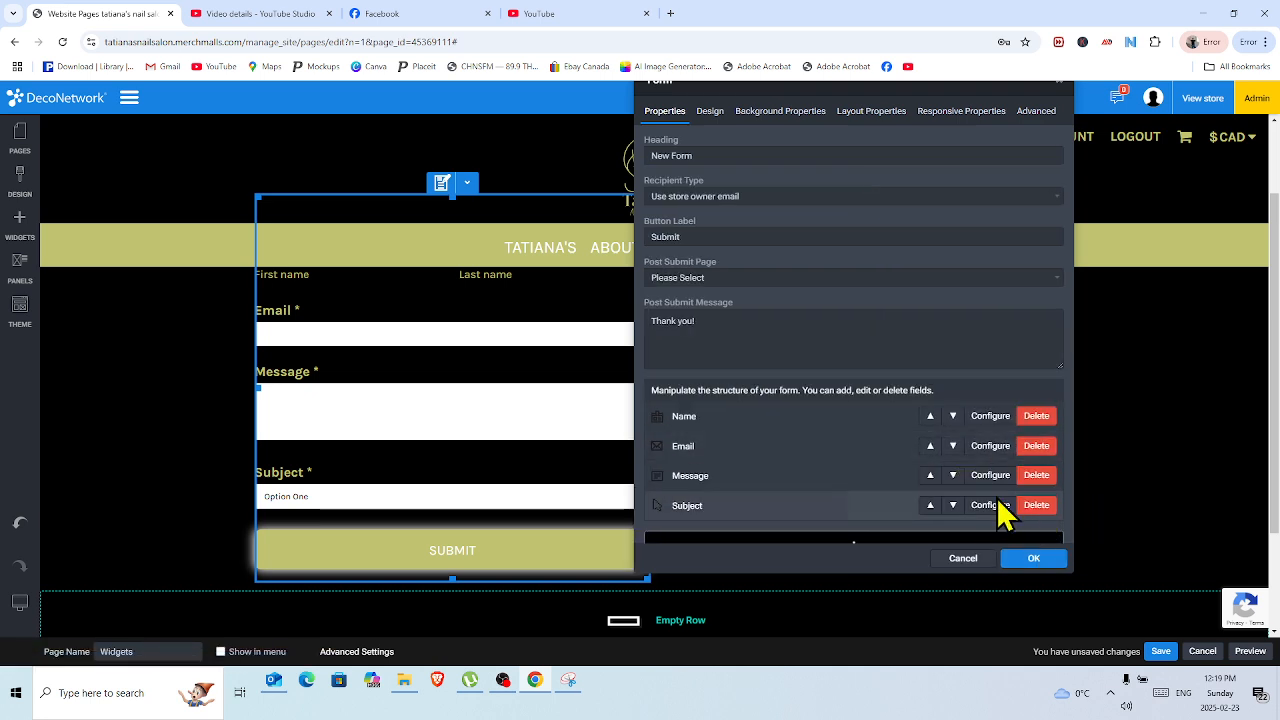
Reorder the form so the Subject field sits directly above Email, and save the page
{"action": "left_click", "coordinate": [930, 505]}
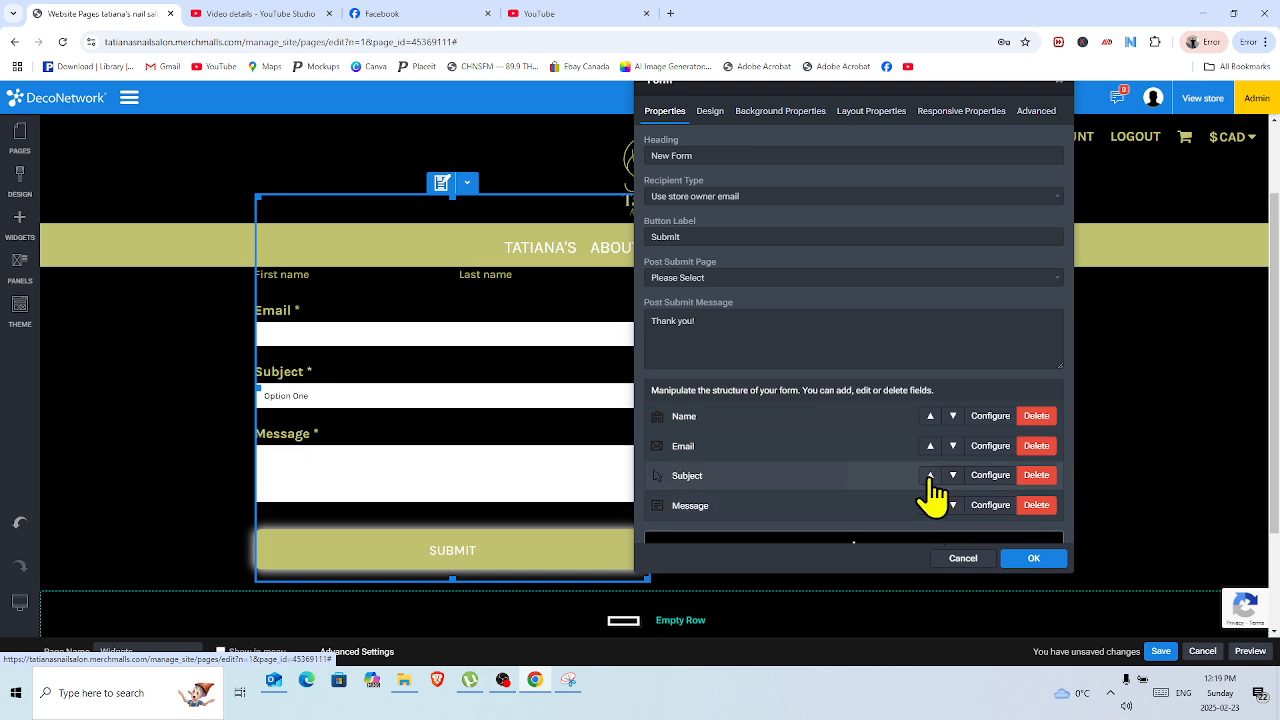
{"action": "left_click", "coordinate": [930, 476]}
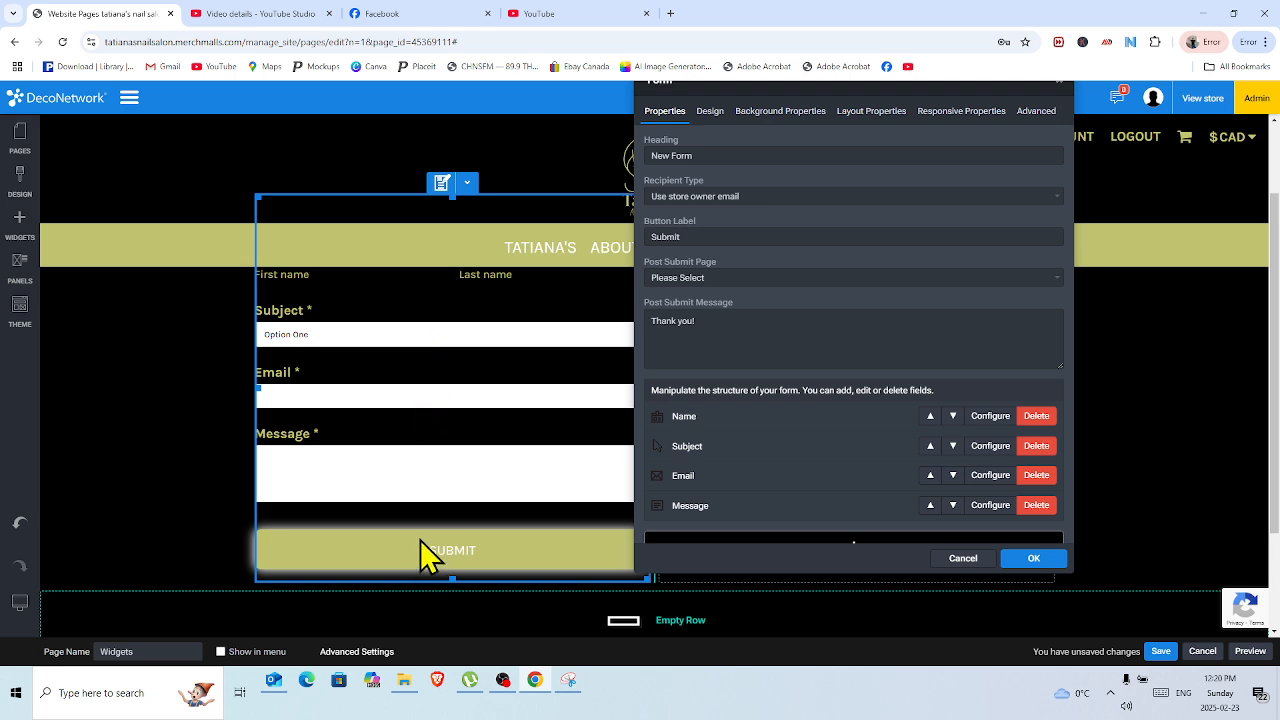
{"action": "left_click", "coordinate": [1034, 558]}
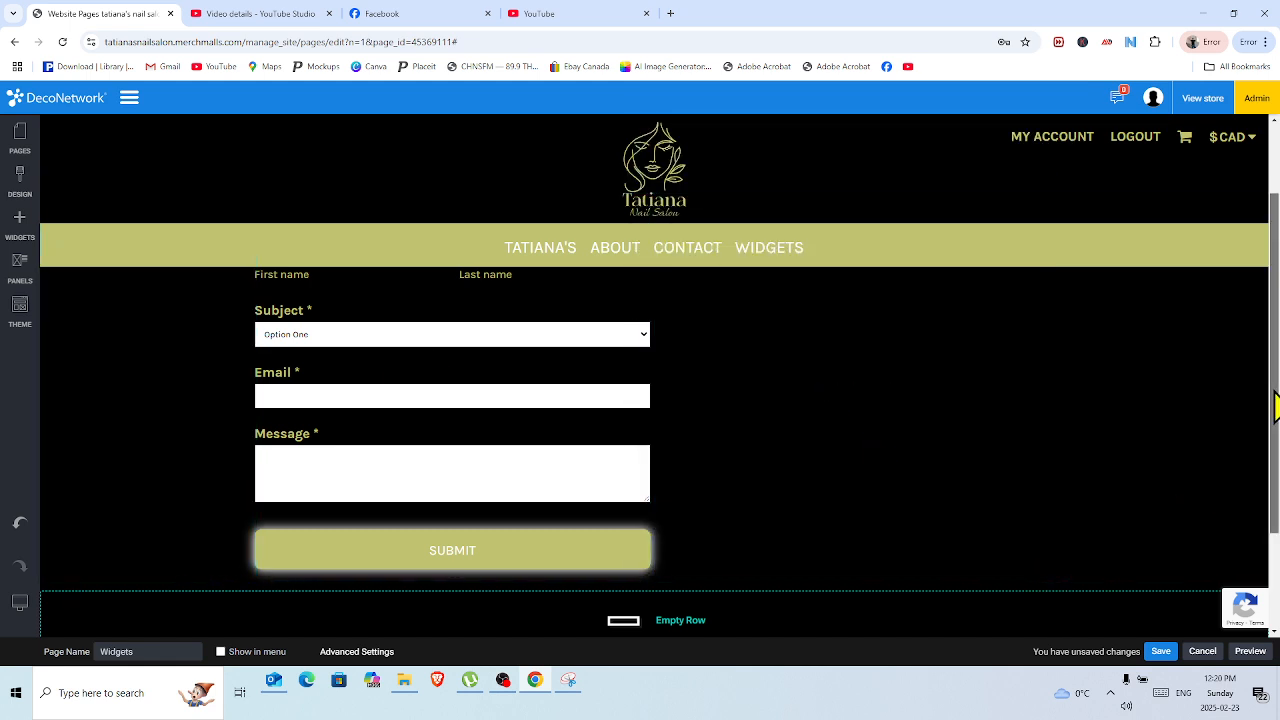
{"action": "left_click_drag", "start_coordinate": [1275, 408], "coordinate": [1270, 323]}
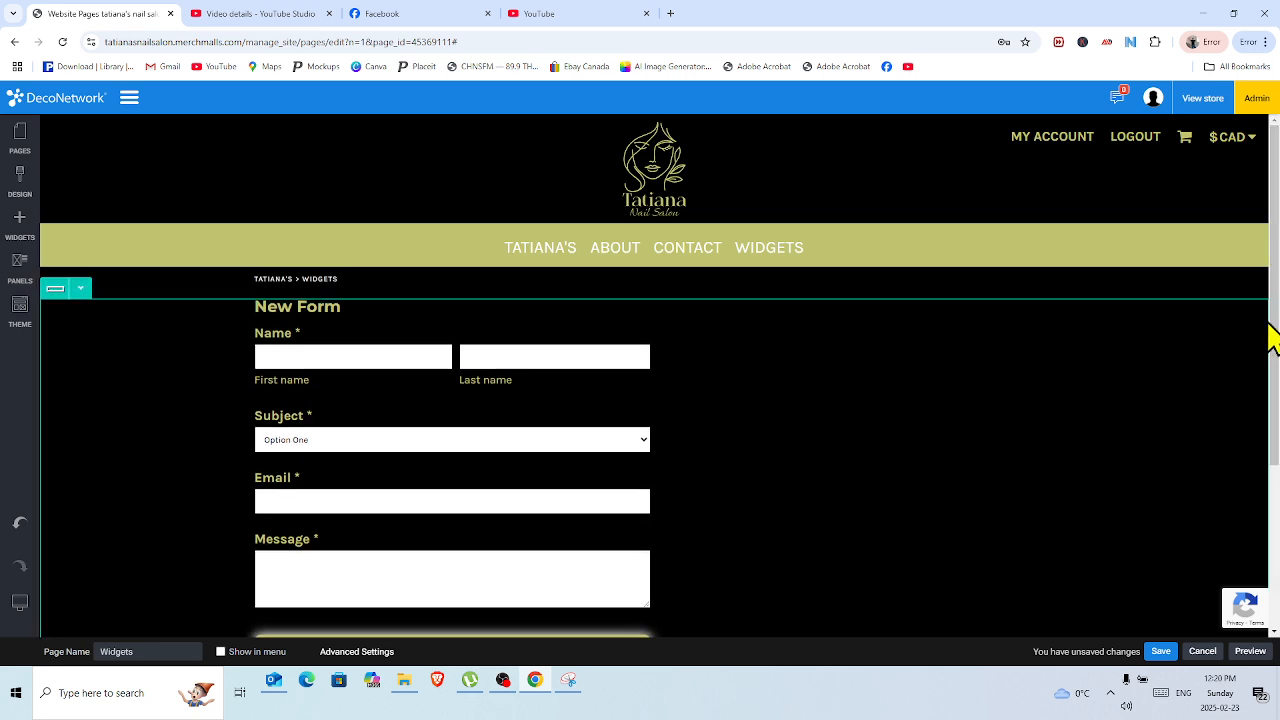
{"action": "left_click", "coordinate": [1161, 652]}
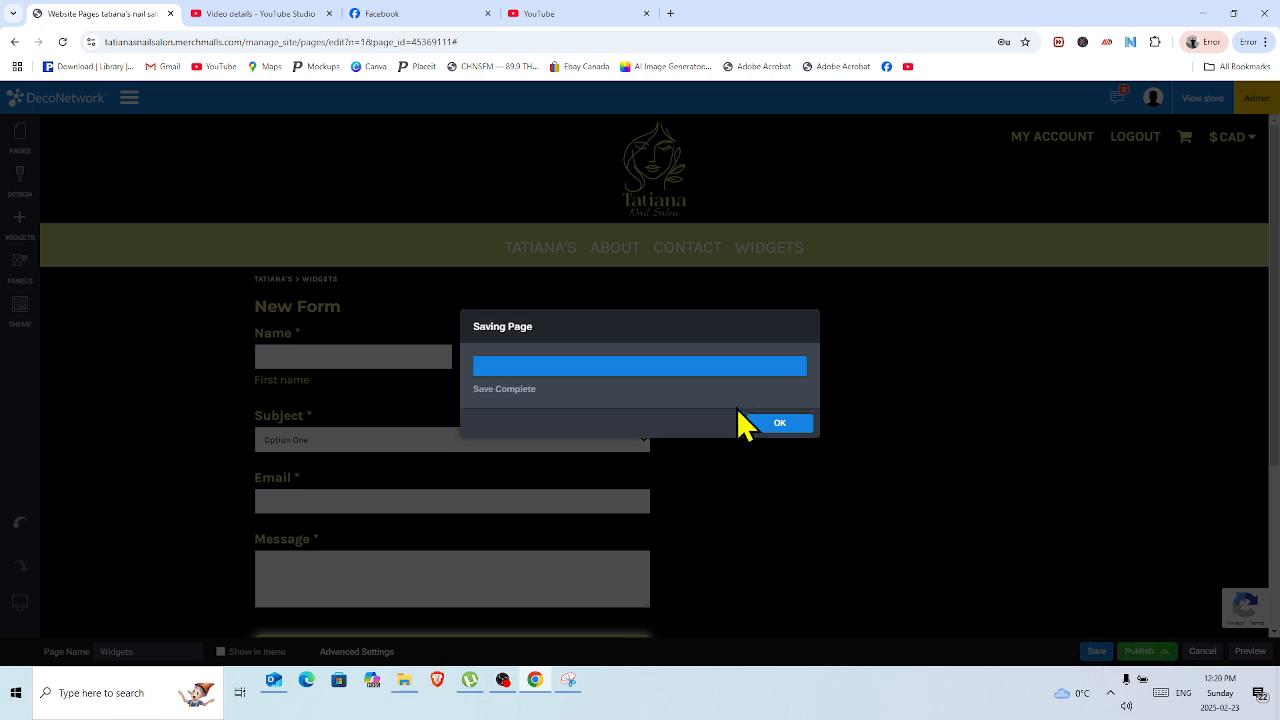
{"action": "left_click", "coordinate": [789, 426]}
Delete the Form widget from the first column of the two-column row
{"action": "mouse_move", "coordinate": [294, 343]}
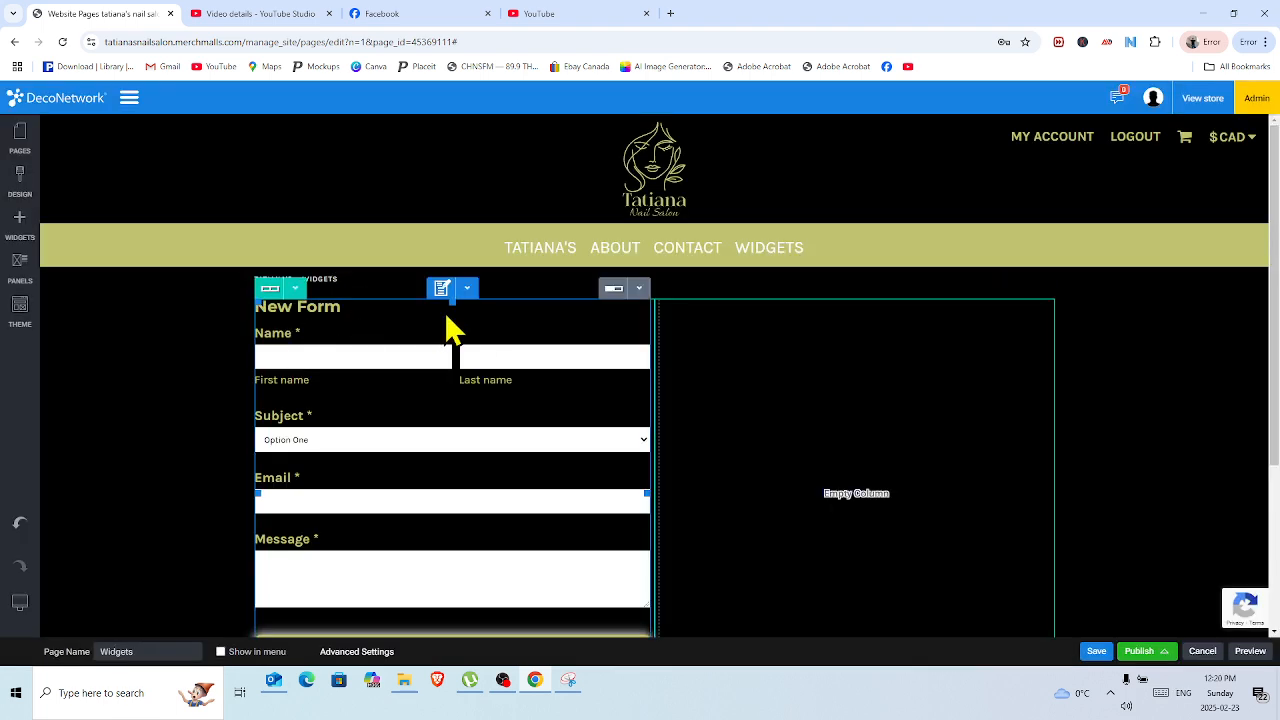
{"action": "left_click", "coordinate": [467, 290]}
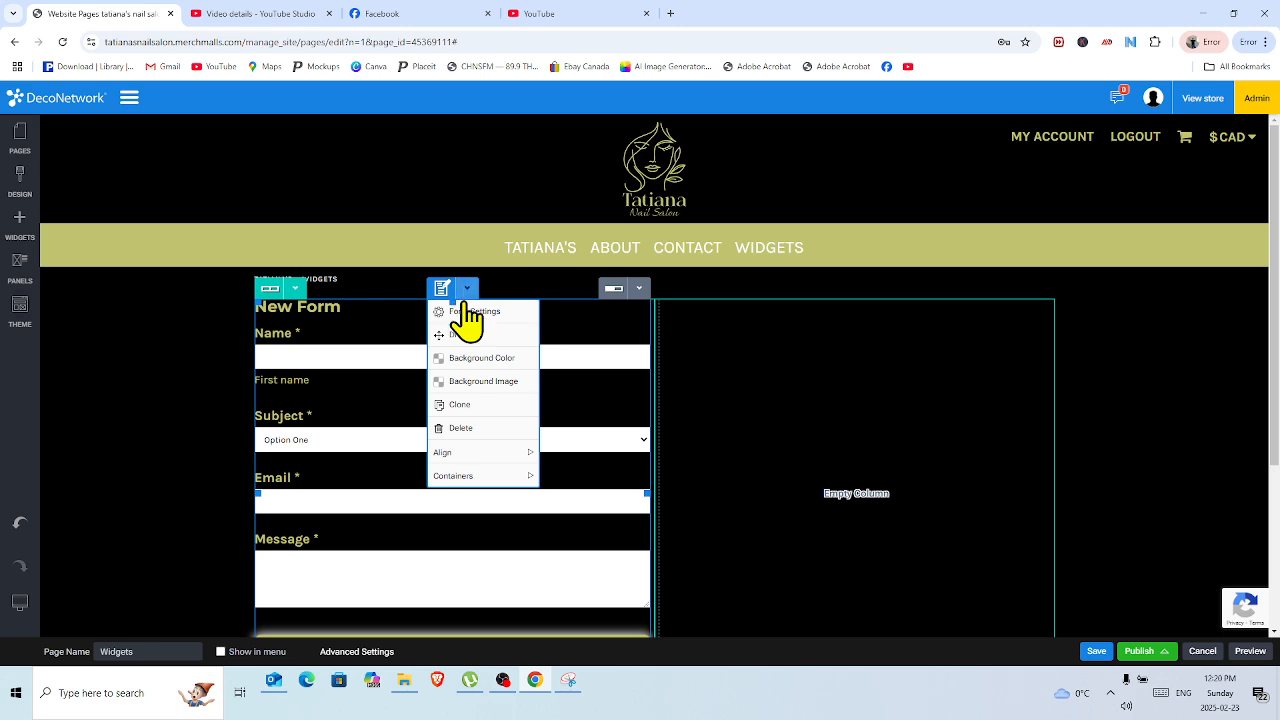
{"action": "left_click", "coordinate": [463, 428]}
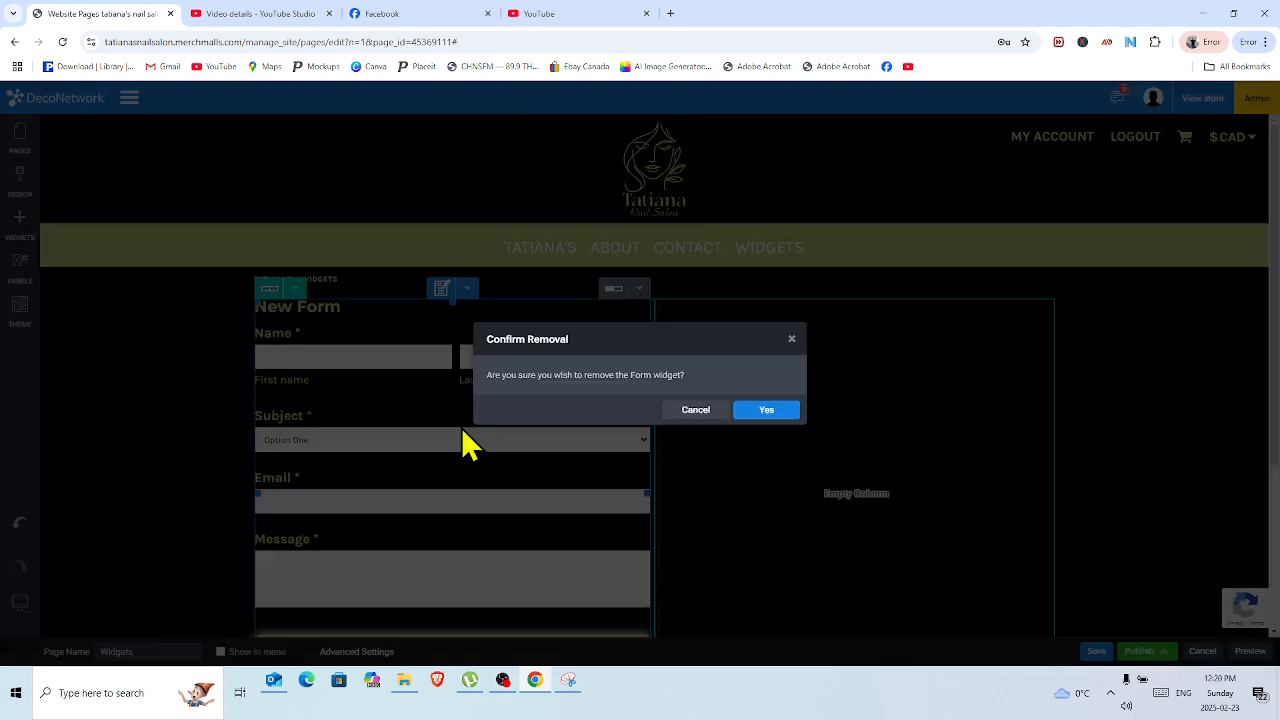
{"action": "left_click", "coordinate": [778, 422]}
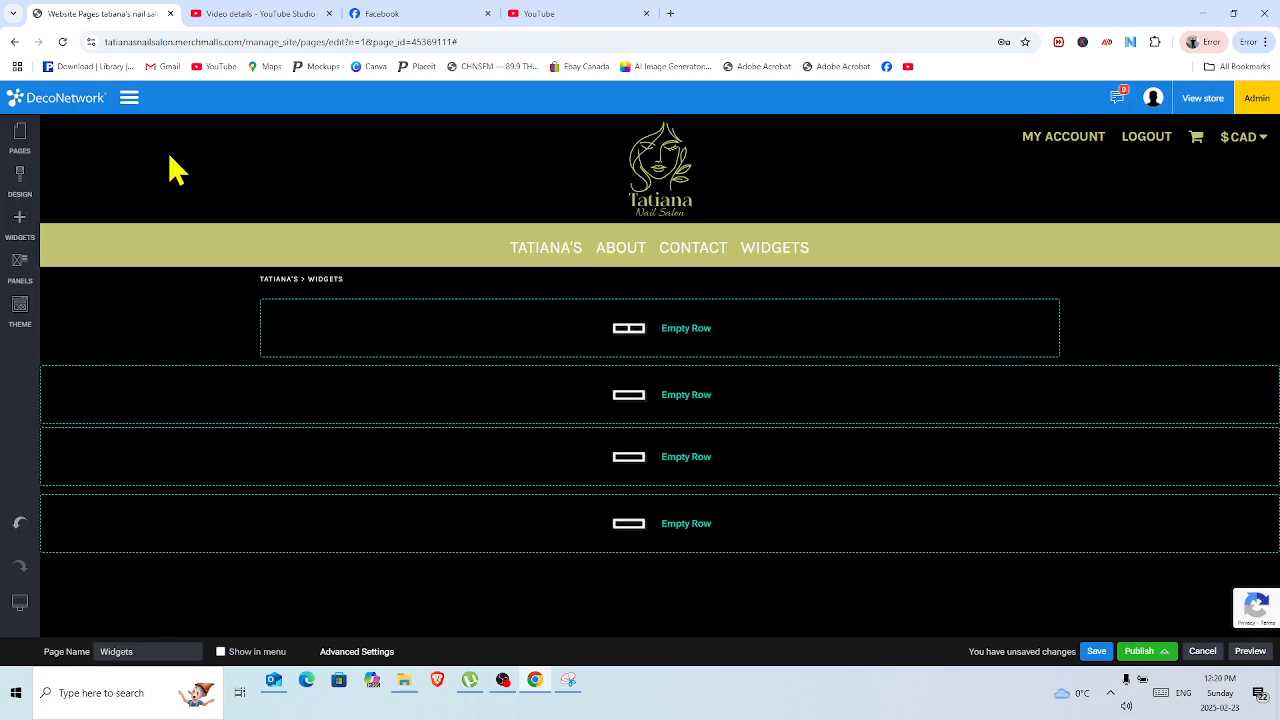
Add a Decorated Product Categories widget to the empty row below the two-column row, review its category choices, and cancel its settings
{"action": "left_click", "coordinate": [20, 222]}
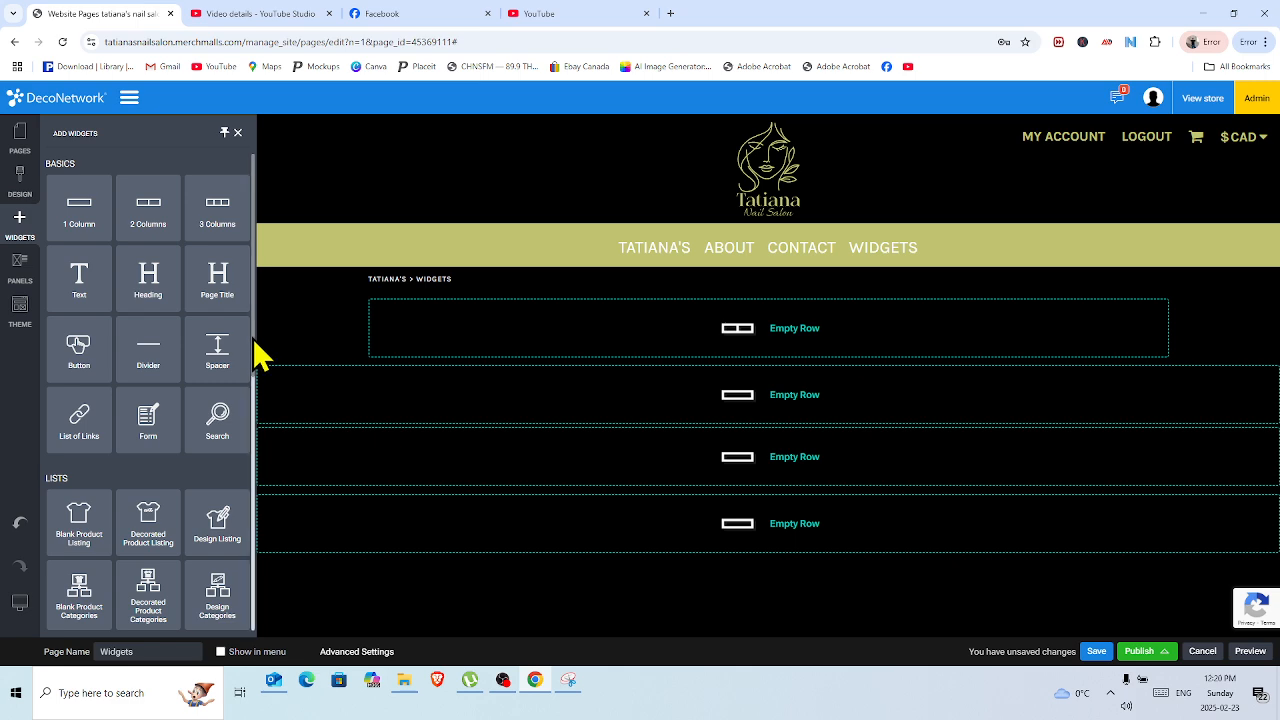
{"action": "scroll", "coordinate": [247, 409], "scroll_direction": "down", "scroll_amount": 2}
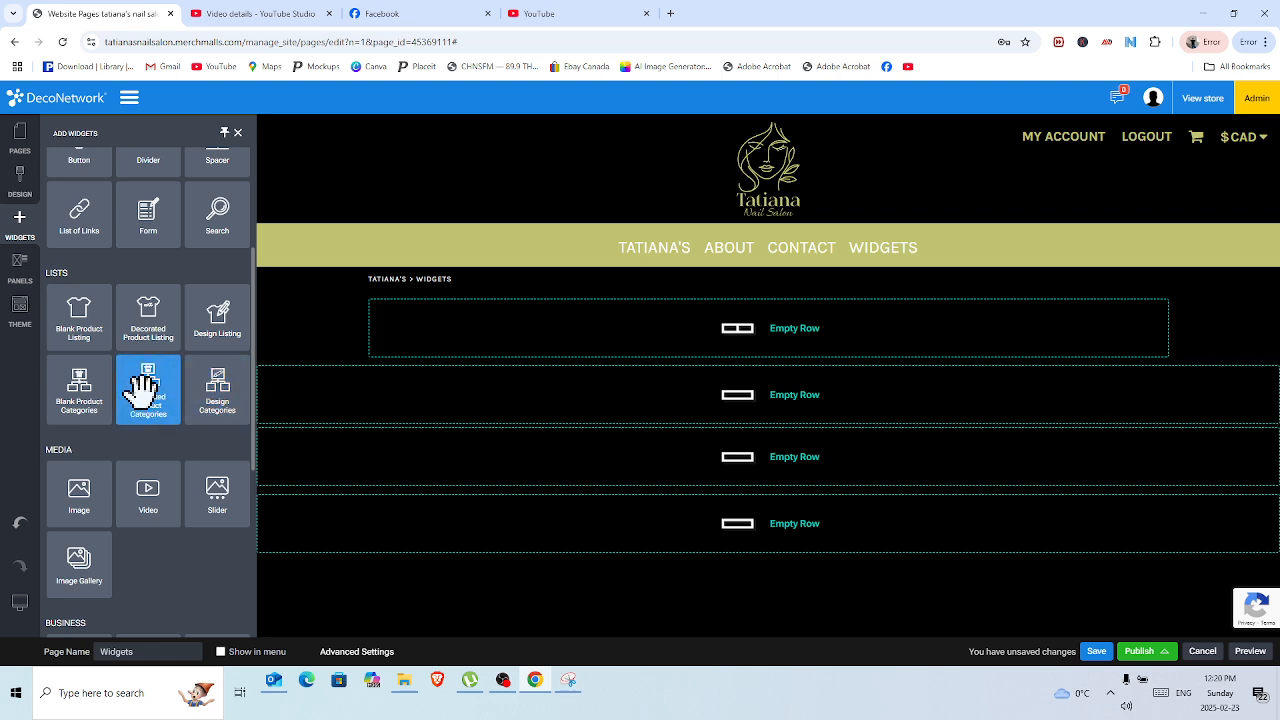
{"action": "left_click_drag", "start_coordinate": [145, 390], "coordinate": [662, 397]}
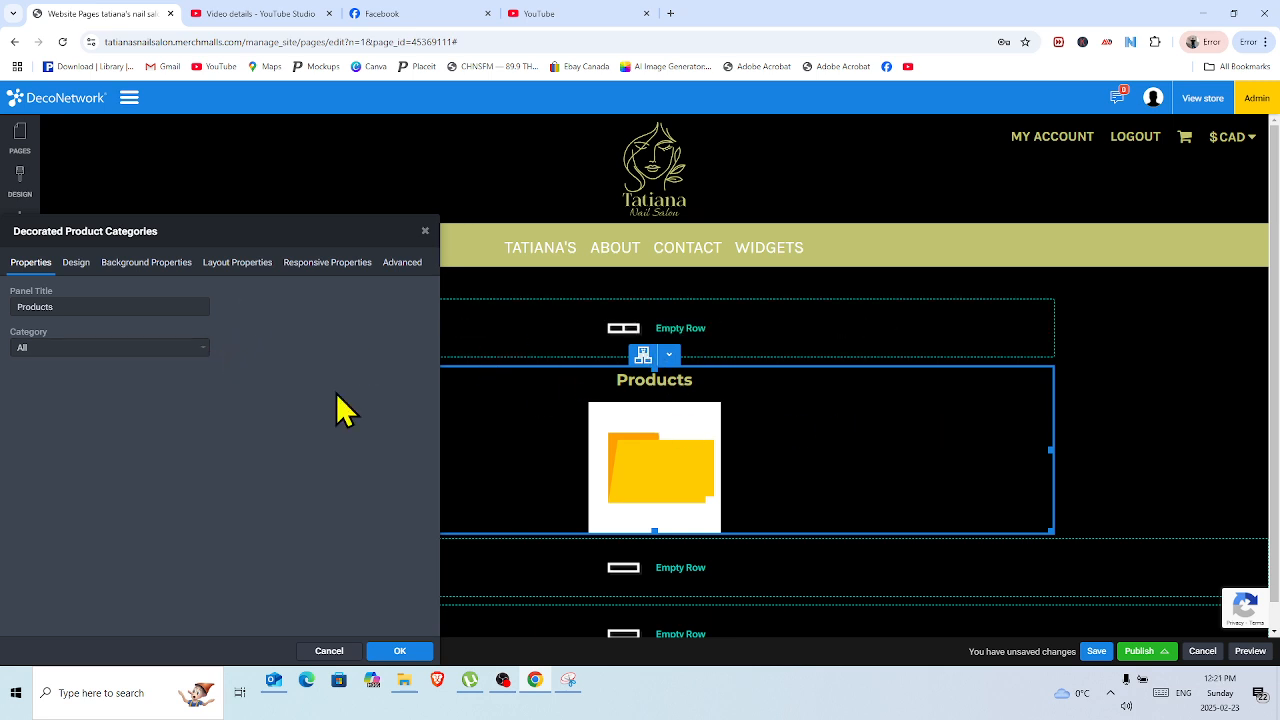
{"action": "left_click", "coordinate": [205, 350]}
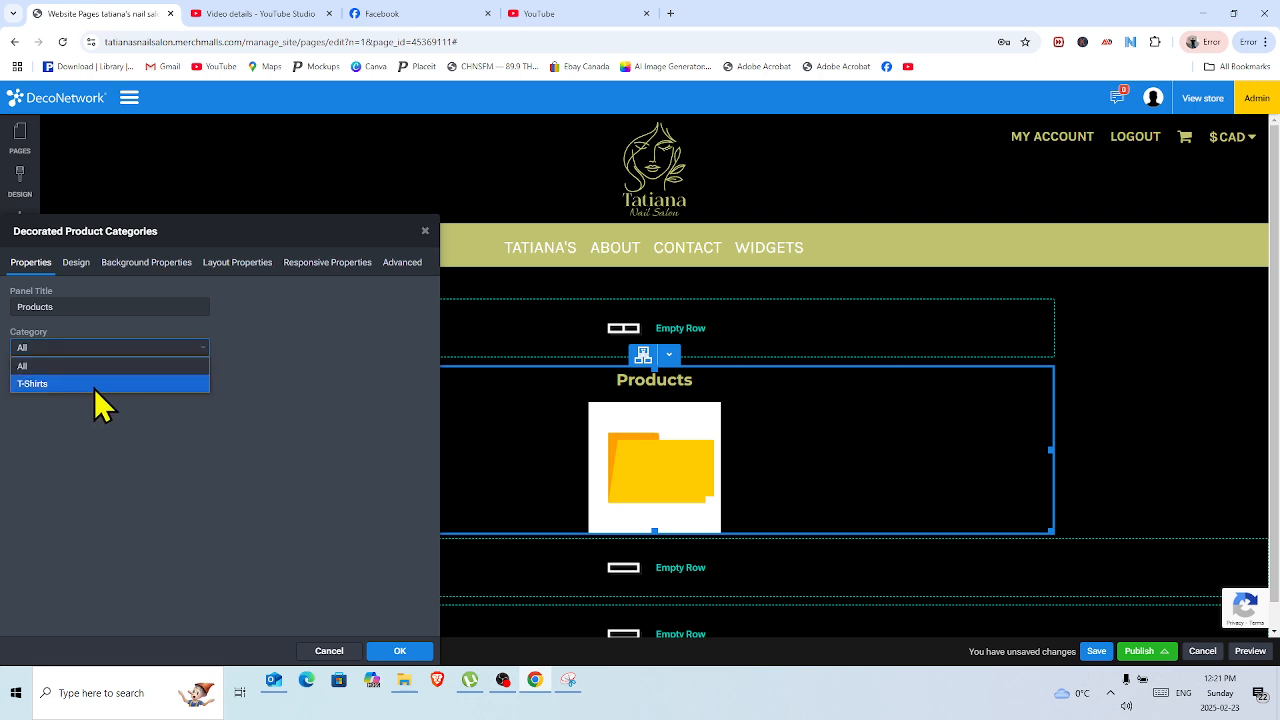
{"action": "left_click", "coordinate": [236, 350]}
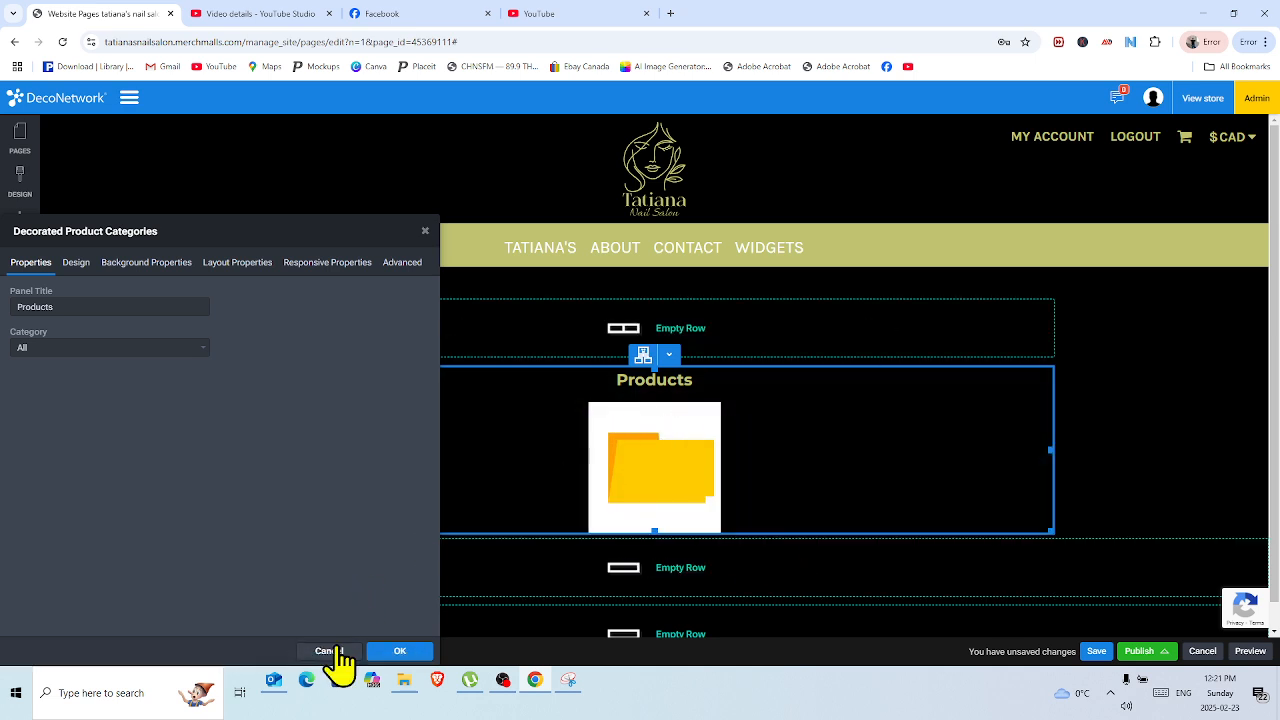
{"action": "left_click", "coordinate": [333, 651]}
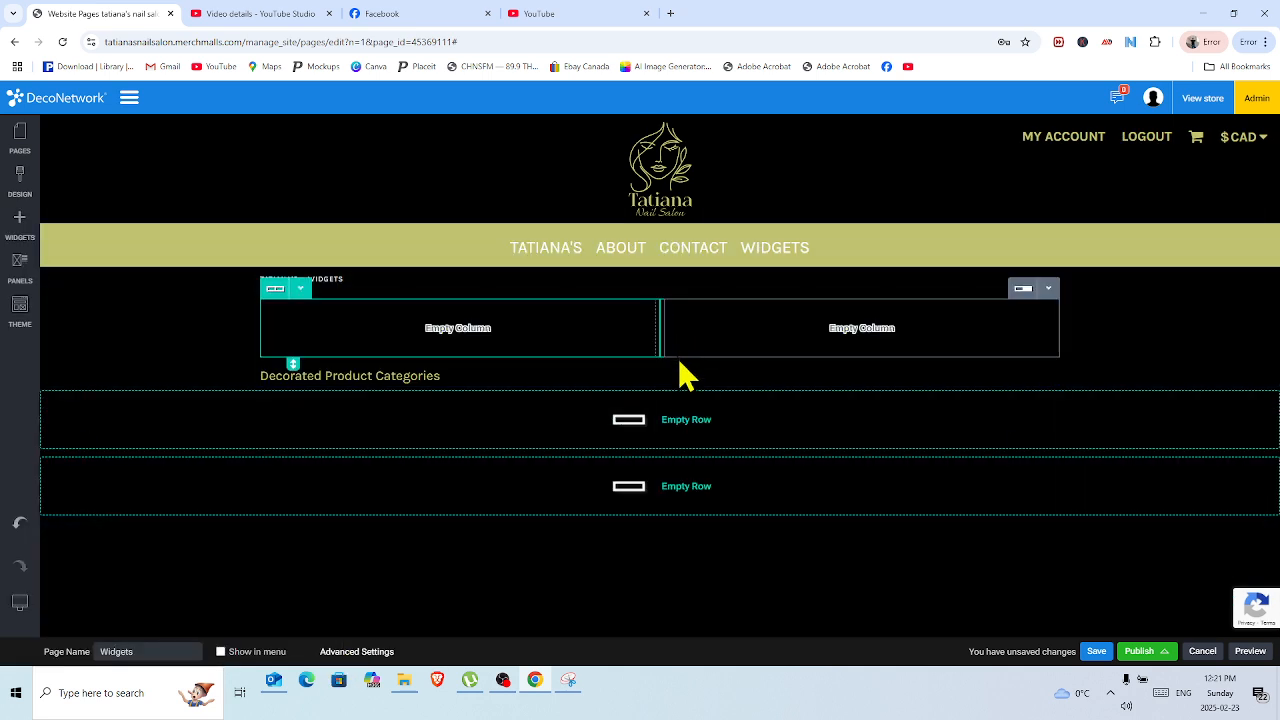
Delete the Decorated Product Categories widget from the page
{"action": "left_click", "coordinate": [675, 358]}
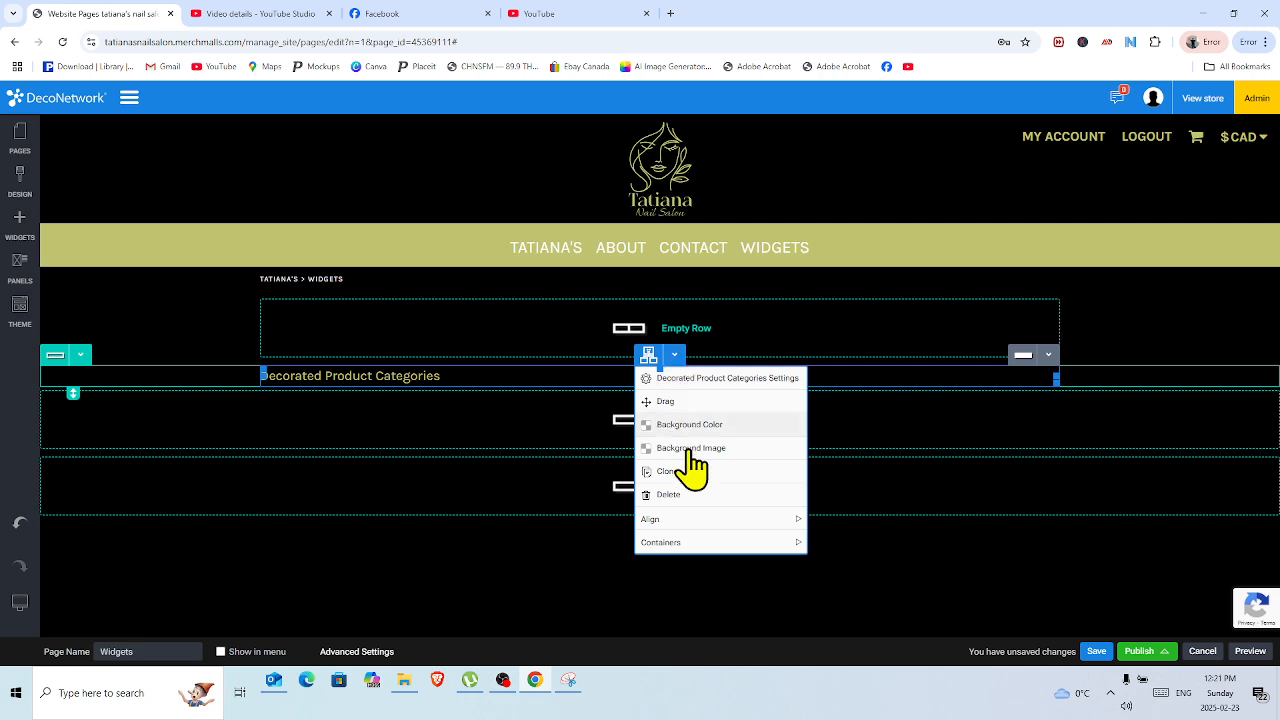
{"action": "left_click", "coordinate": [678, 495]}
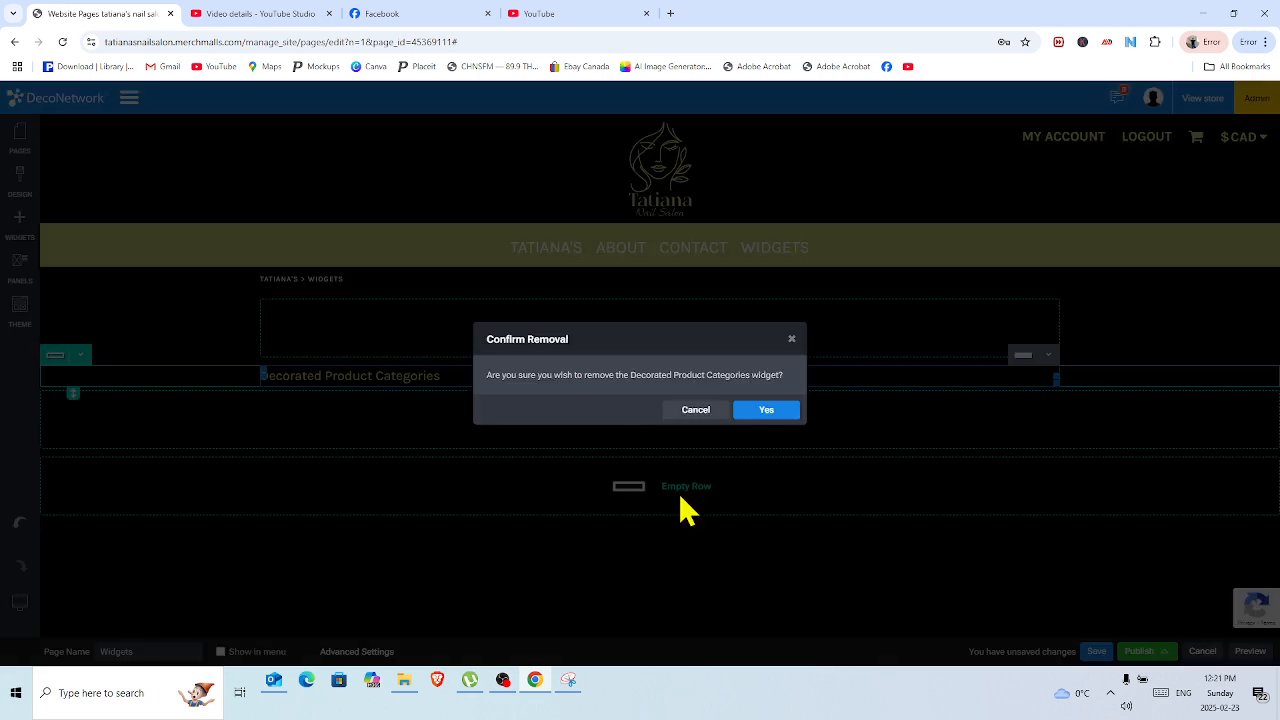
{"action": "left_click", "coordinate": [764, 410]}
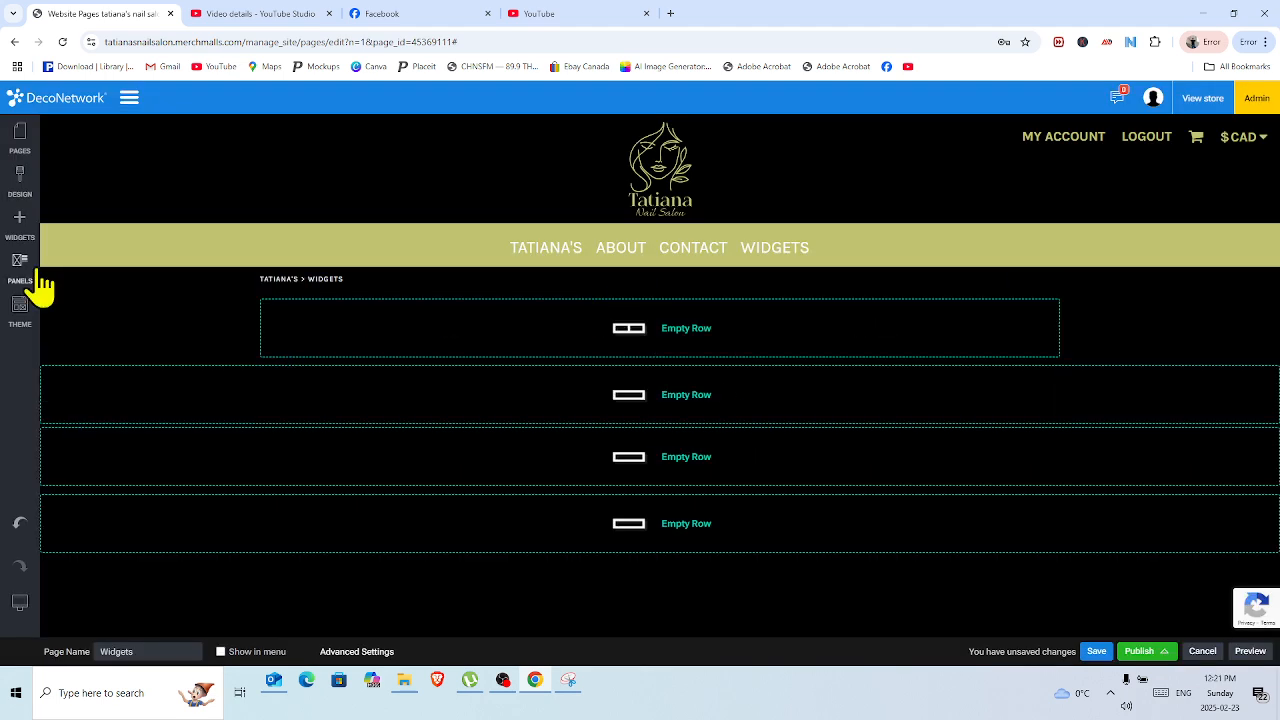
Add an Image widget to the empty single-column row directly below the two-column row
{"action": "left_click", "coordinate": [19, 222]}
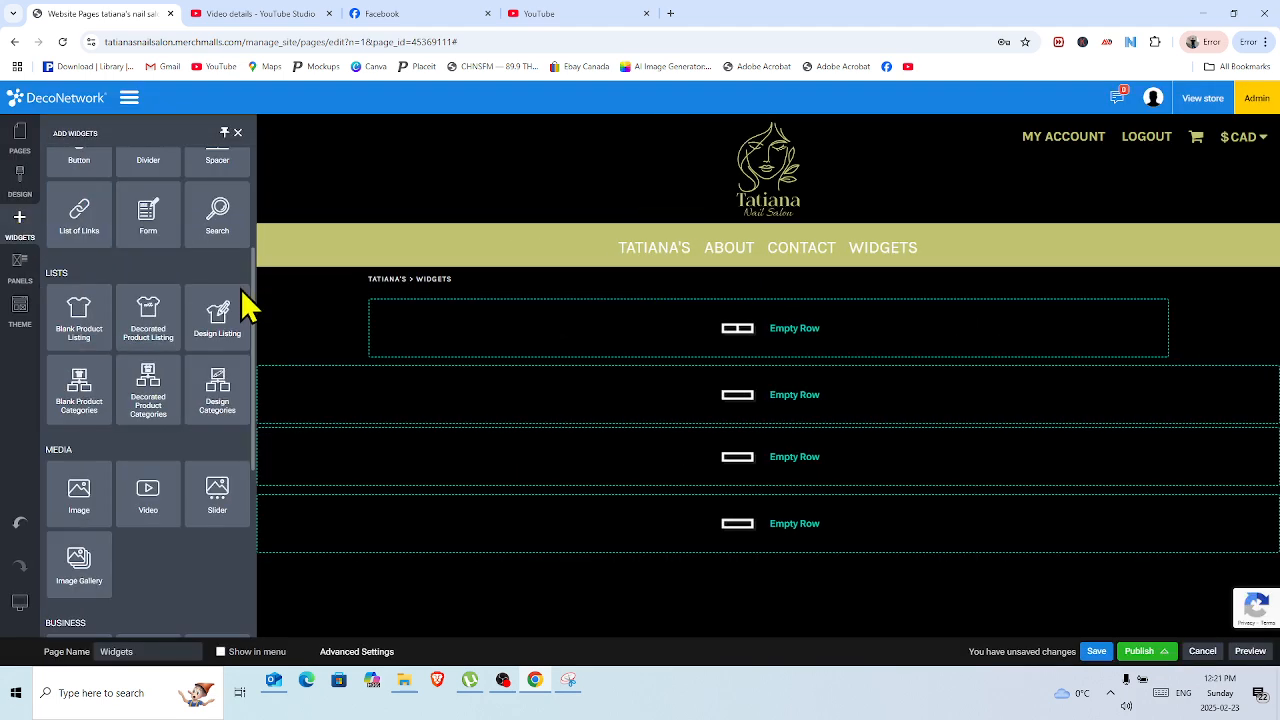
{"action": "left_click_drag", "start_coordinate": [253, 294], "coordinate": [251, 386]}
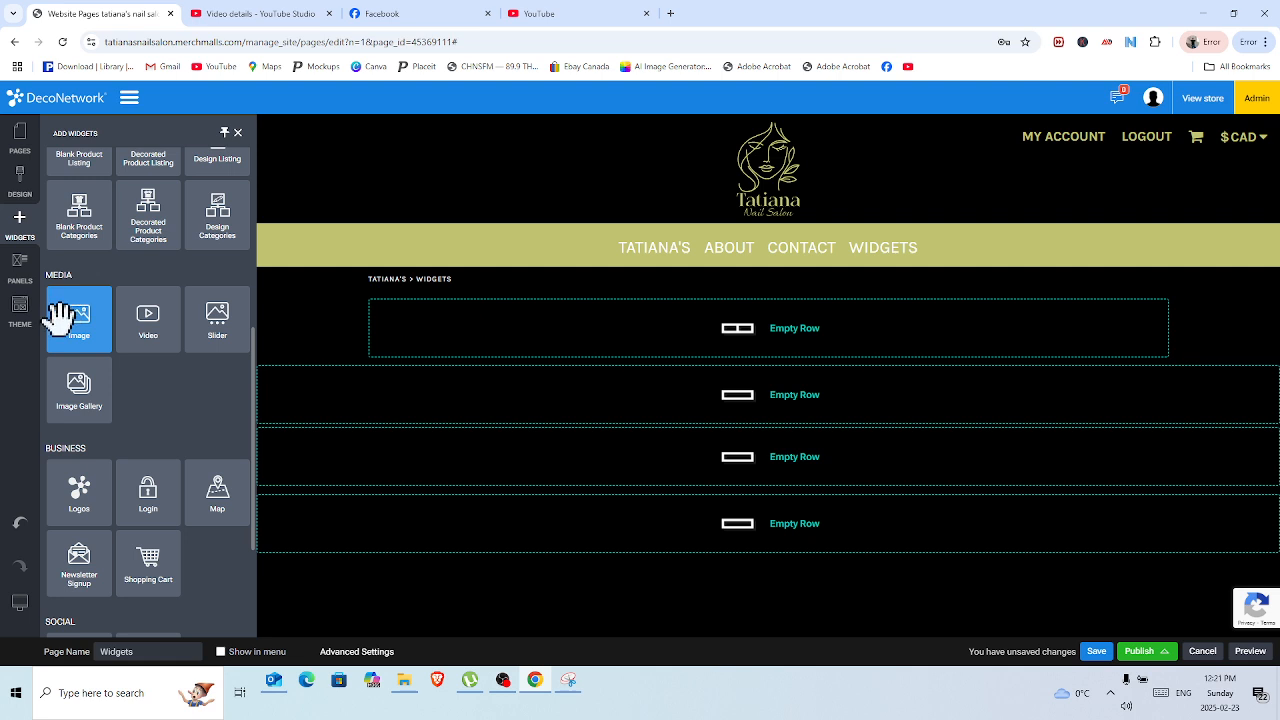
{"action": "left_click_drag", "start_coordinate": [77, 314], "coordinate": [686, 408]}
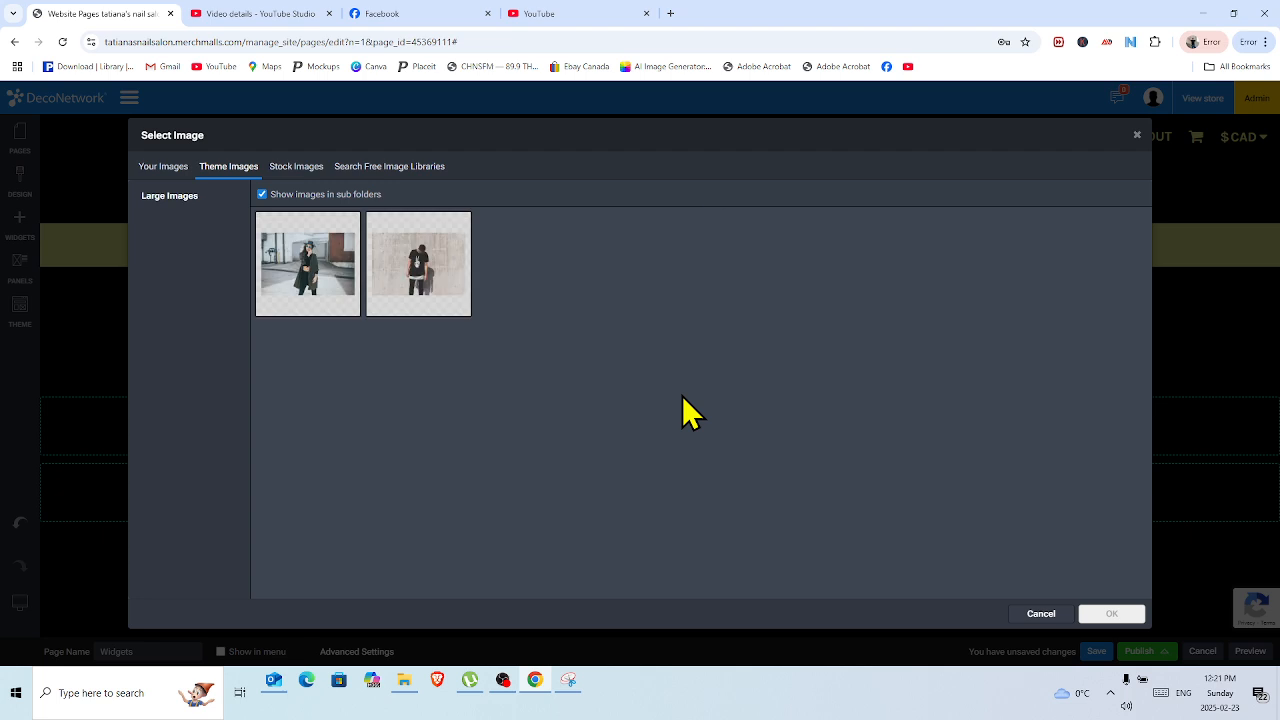
Search the free image libraries for "nail salon" and insert the Unsplash photo of a row of colourful nail polish brushes
{"action": "left_click", "coordinate": [174, 166]}
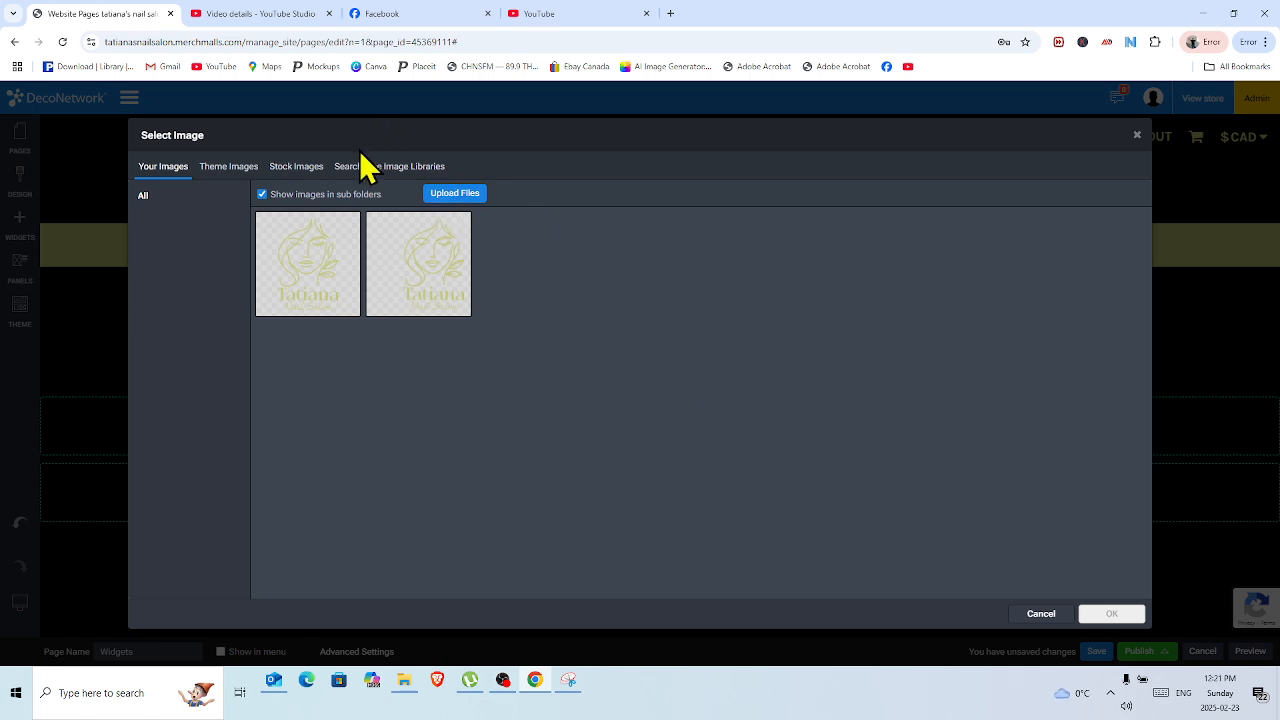
{"action": "left_click", "coordinate": [385, 175]}
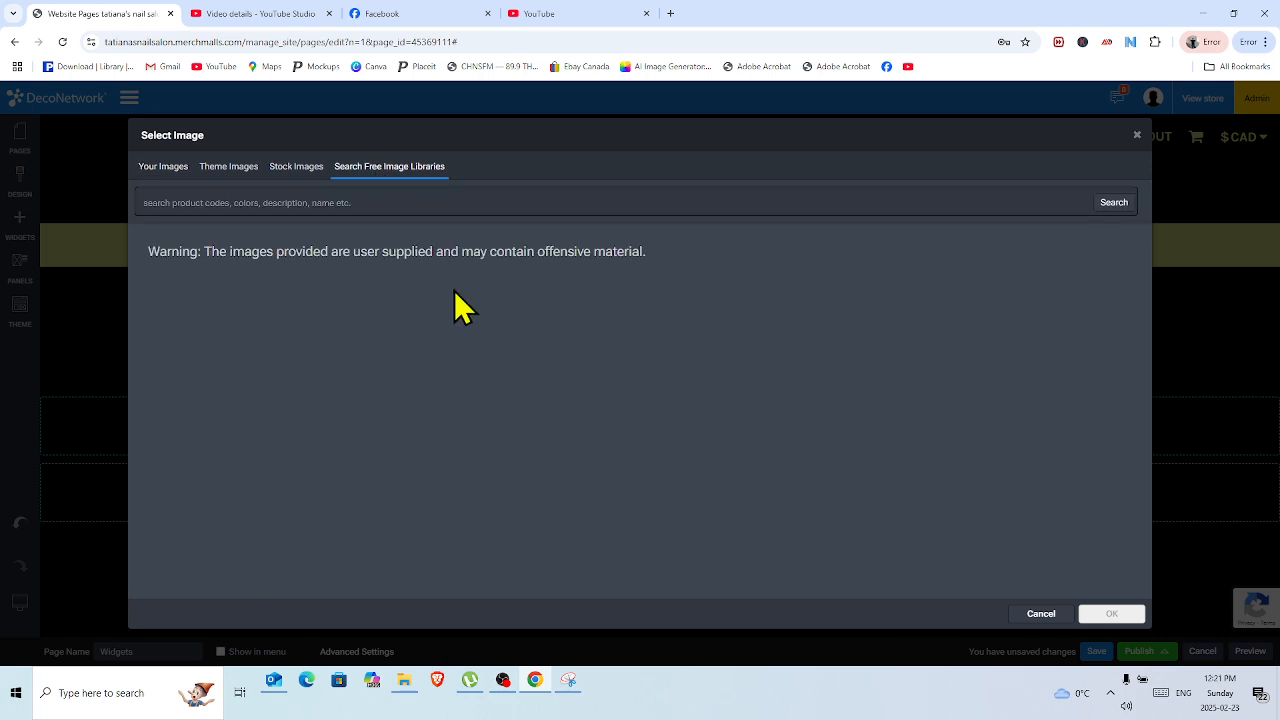
{"action": "left_click", "coordinate": [266, 203]}
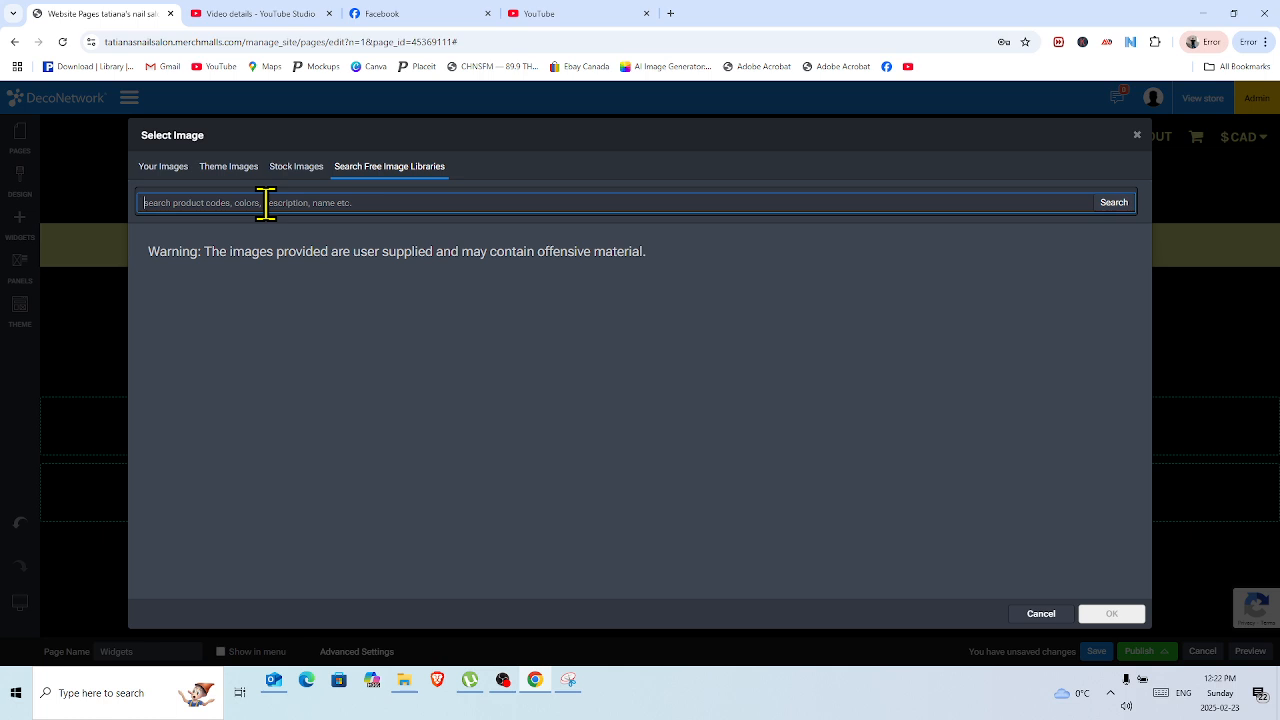
{"action": "type", "text": "nail salon"}
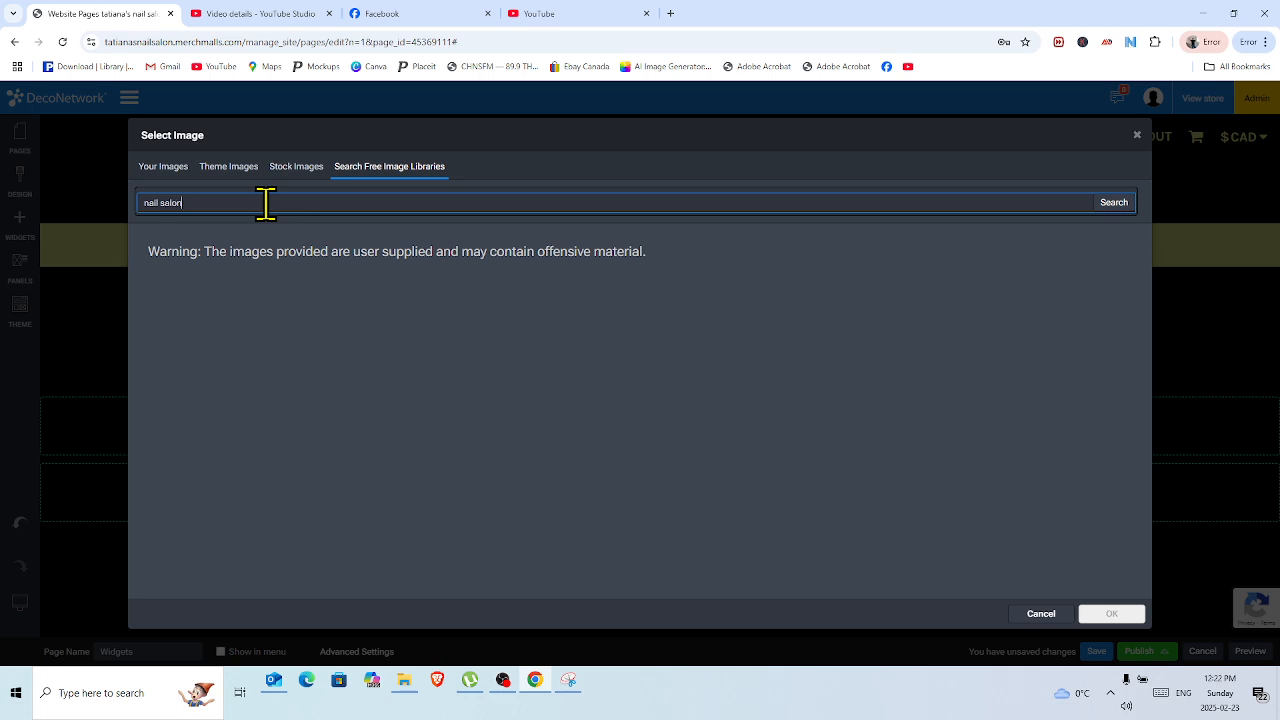
{"action": "key", "text": "Return"}
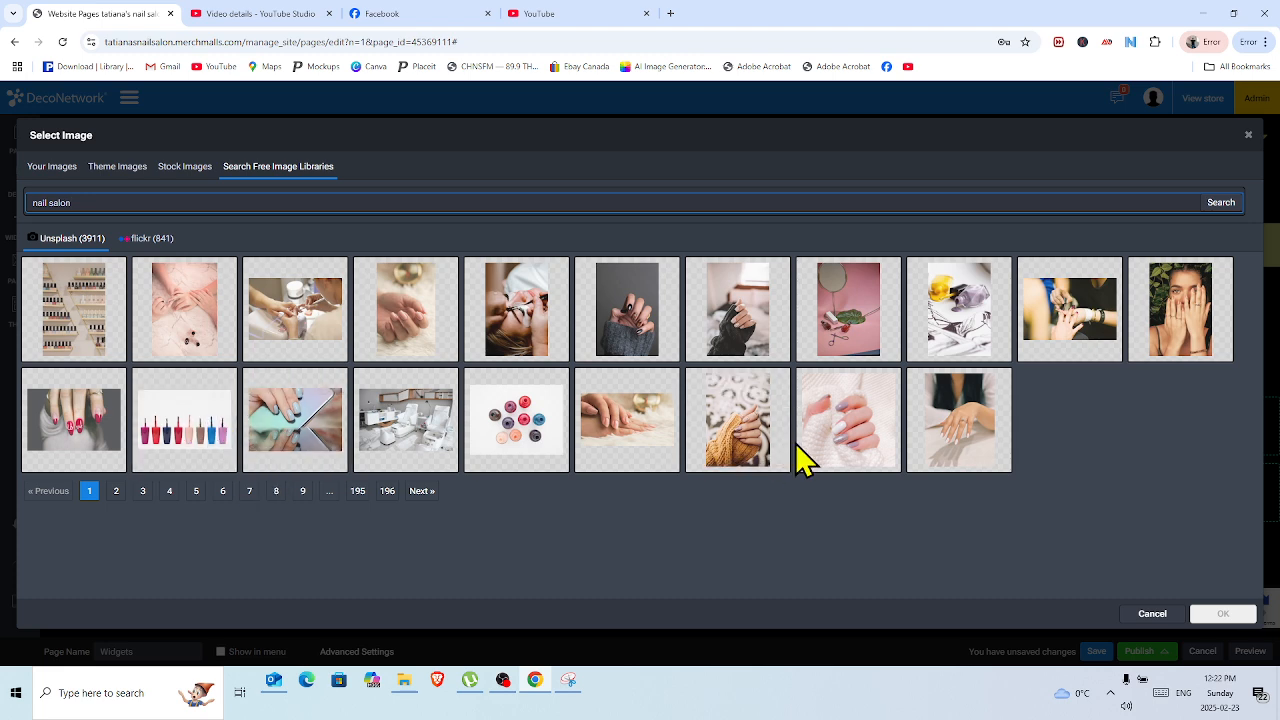
{"action": "left_click", "coordinate": [195, 432]}
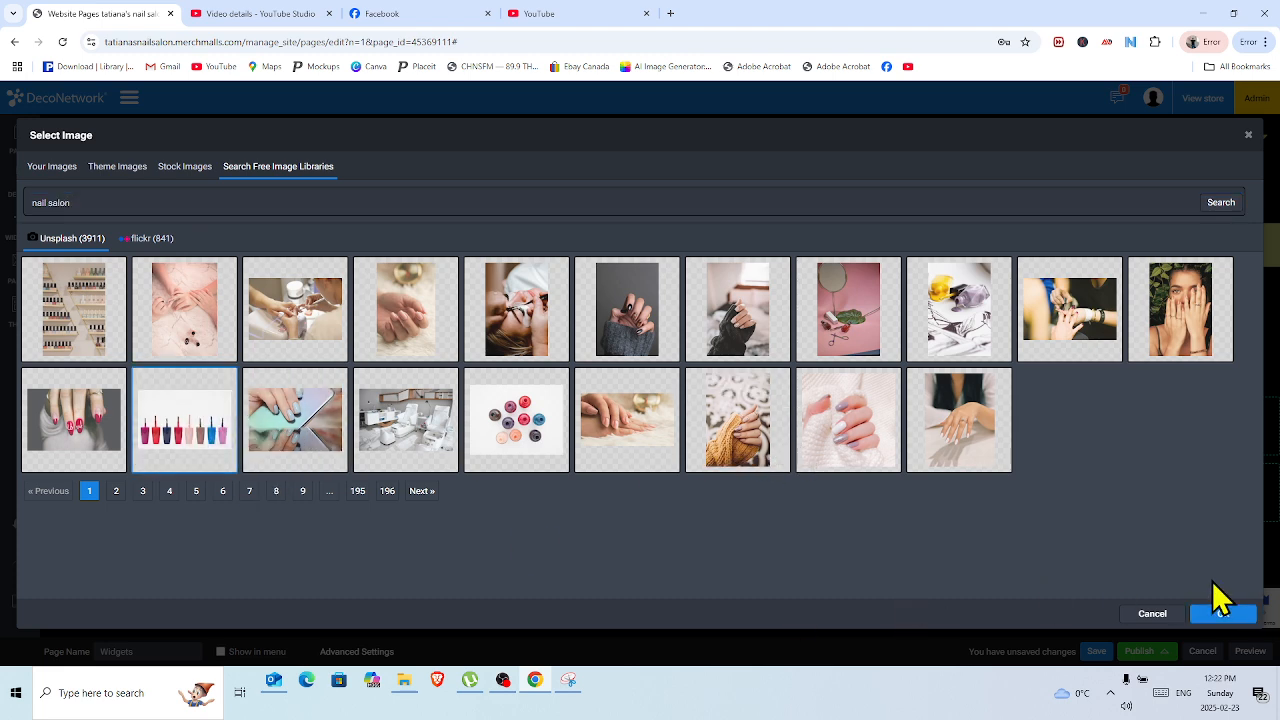
{"action": "left_click", "coordinate": [1226, 614]}
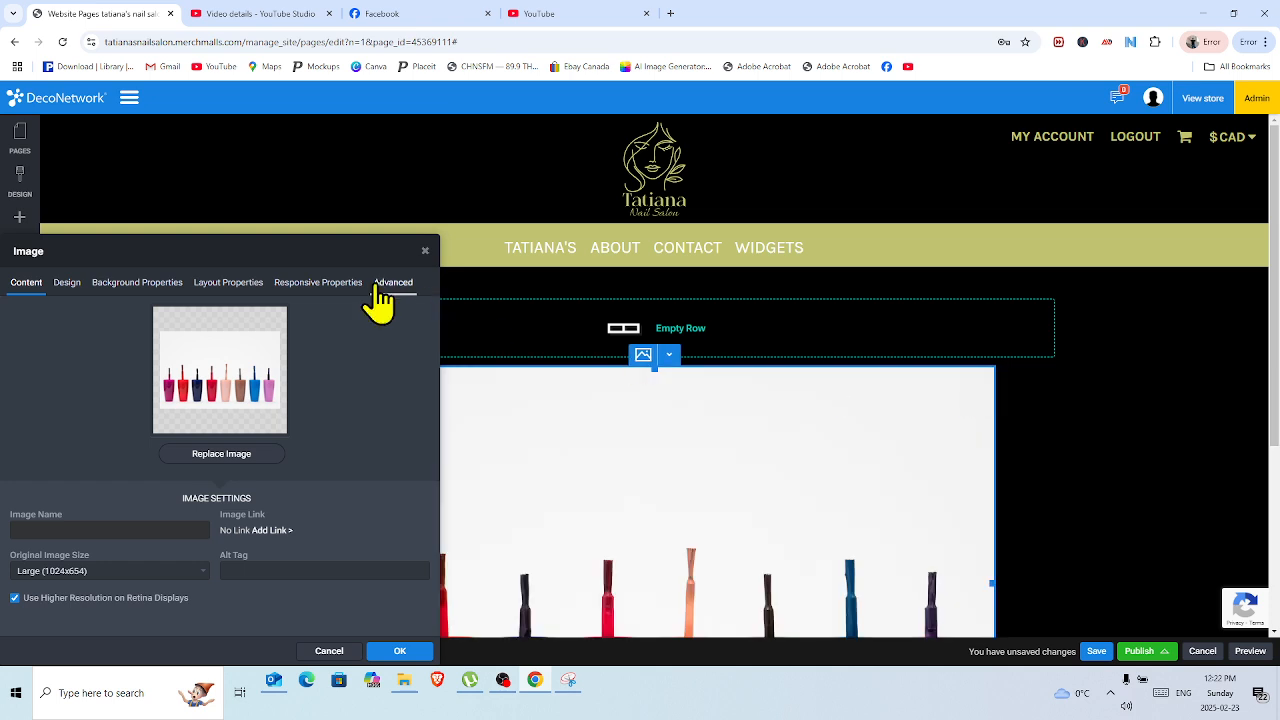
Set the nail polish image's original size to Medium (800x511) and close the image settings
{"action": "left_click", "coordinate": [201, 574]}
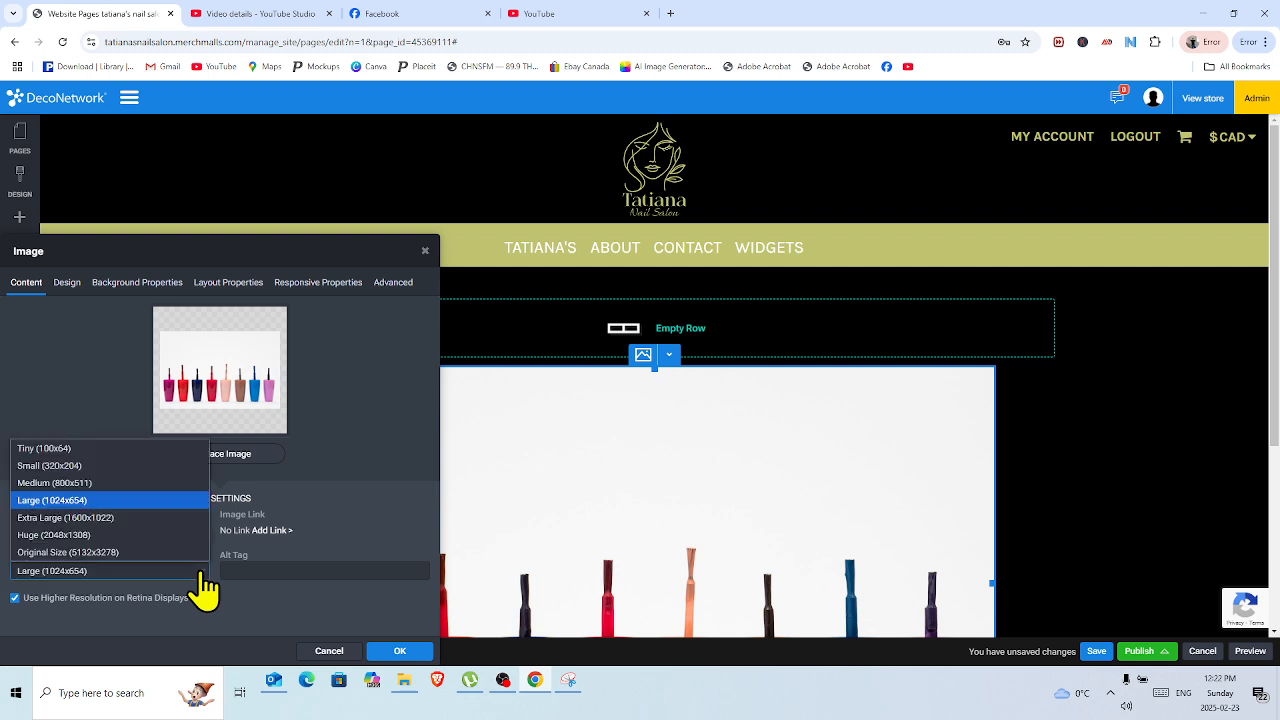
{"action": "left_click", "coordinate": [130, 484]}
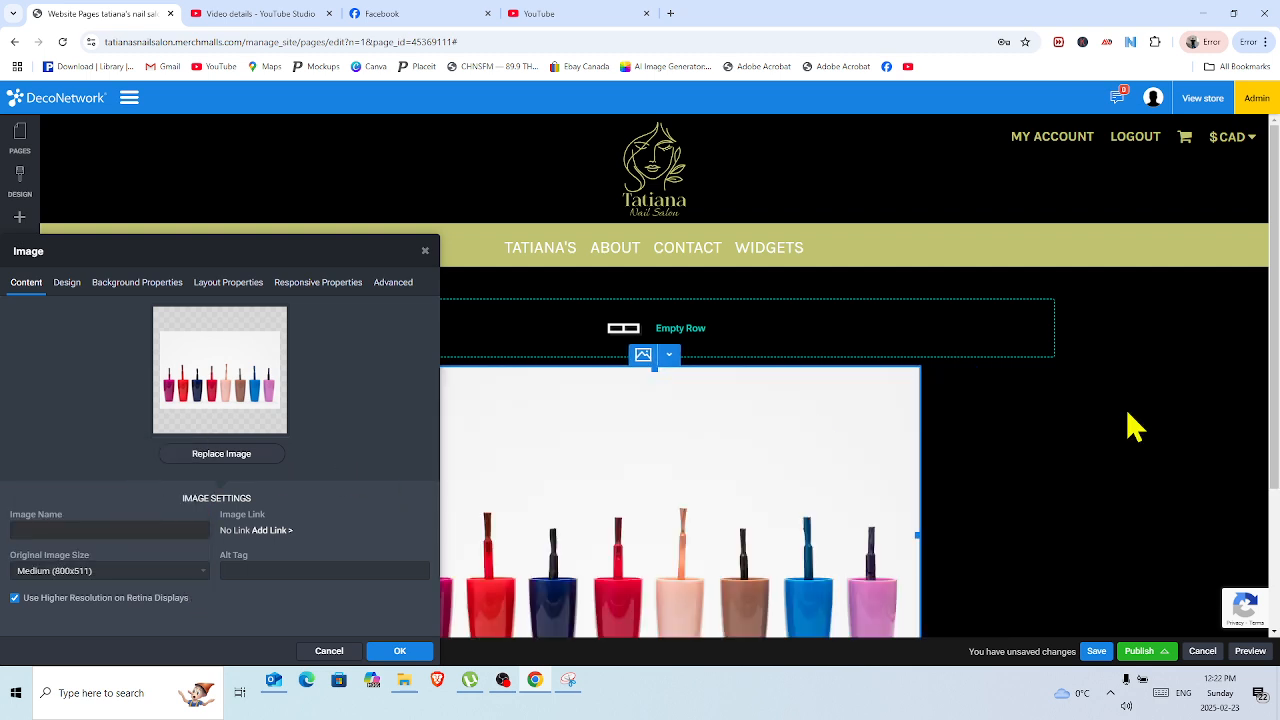
{"action": "mouse_move", "coordinate": [1275, 186]}
{"action": "left_mouse_down"}
{"action": "mouse_move", "coordinate": [1275, 281]}
{"action": "mouse_move", "coordinate": [1263, 166]}
{"action": "left_mouse_up"}
{"action": "left_click", "coordinate": [428, 262]}
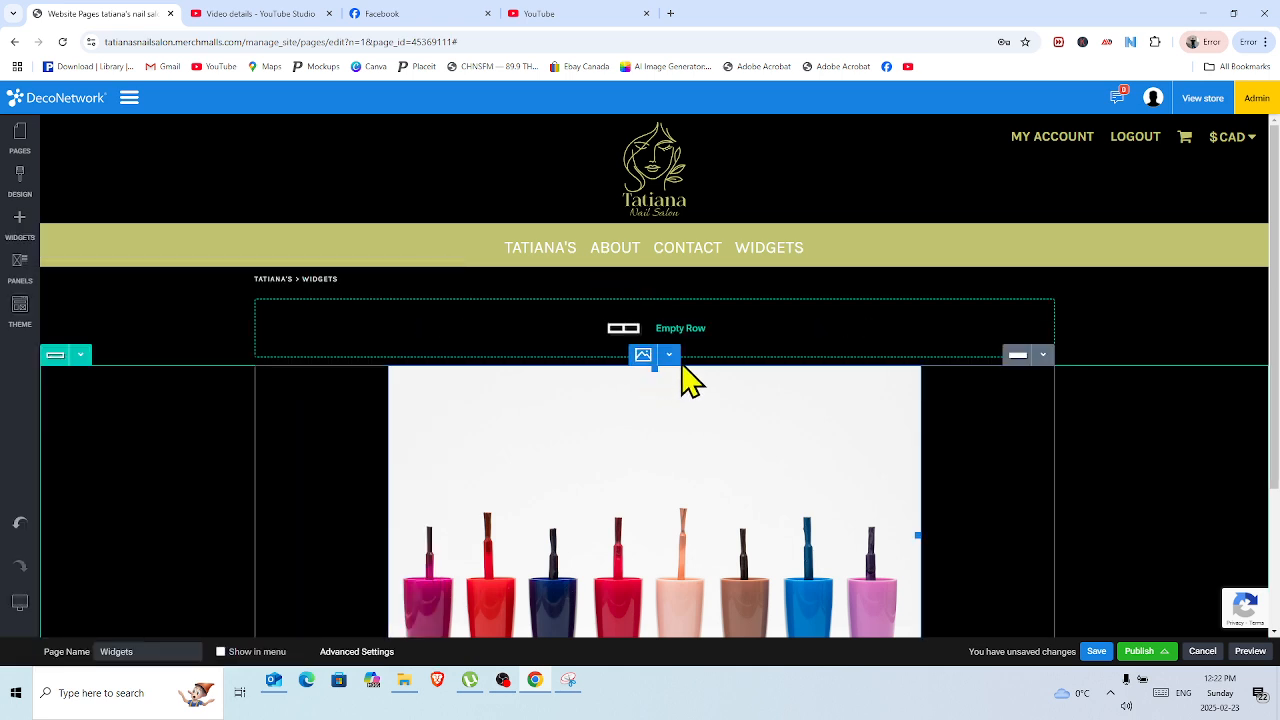
Delete the Image widget with the nail polish photo from the page
{"action": "left_click", "coordinate": [669, 354]}
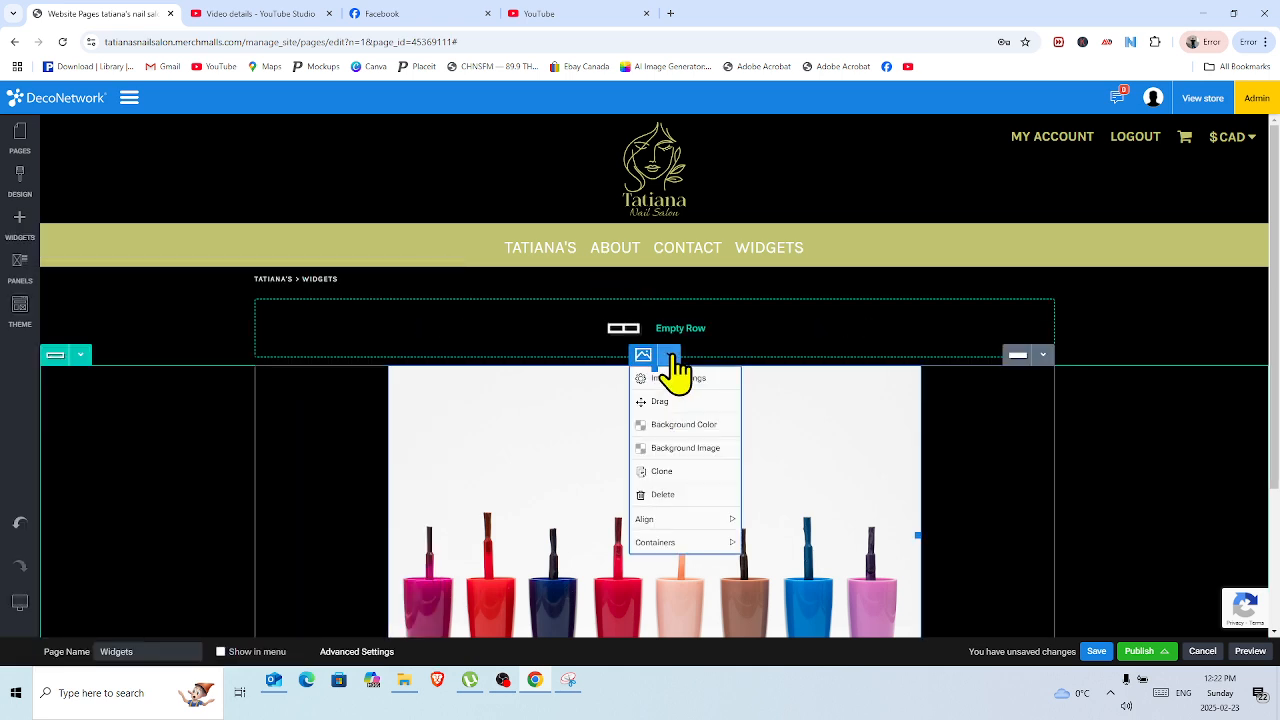
{"action": "left_click", "coordinate": [692, 497]}
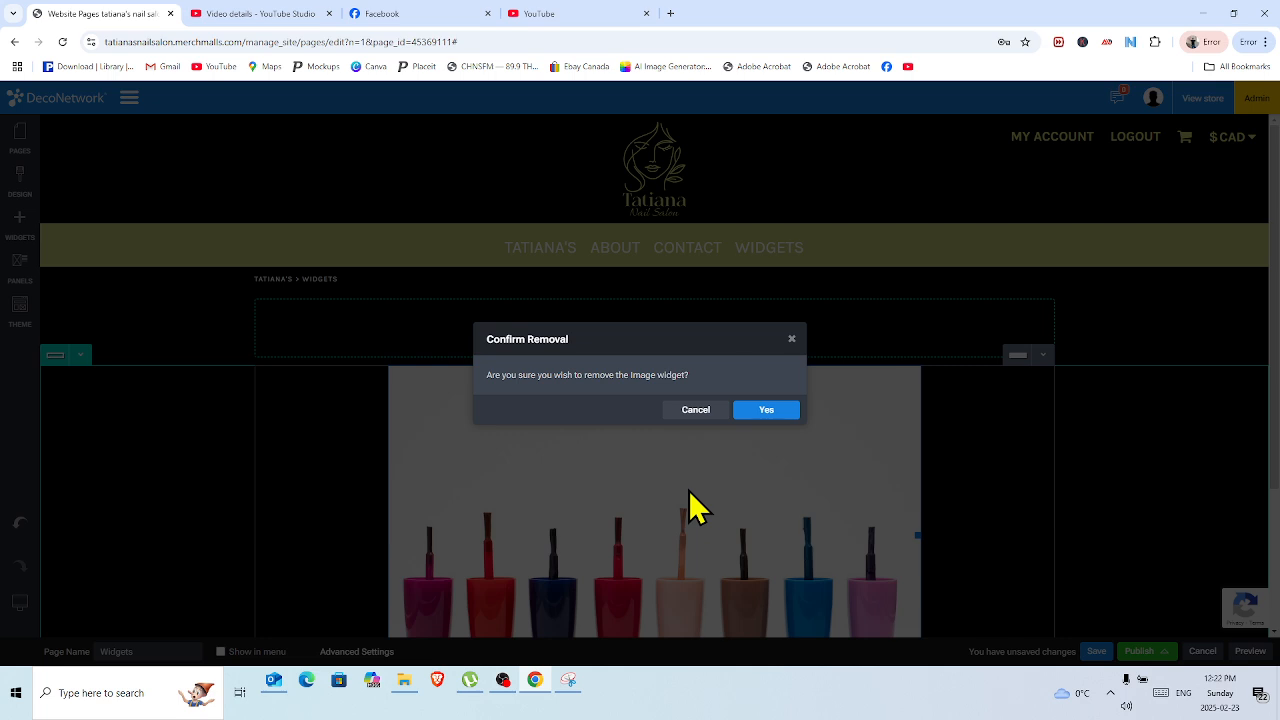
{"action": "left_click", "coordinate": [770, 422]}
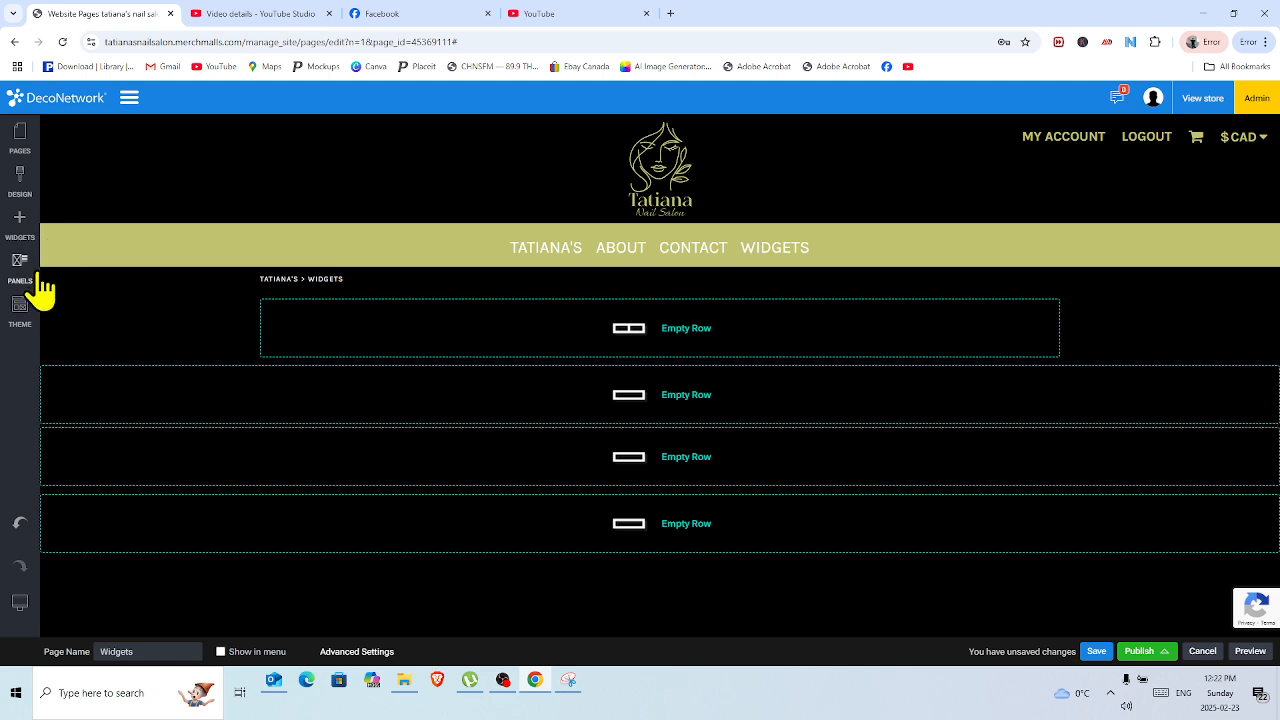
Add a Video widget to the empty row directly below the two-column row and close its settings
{"action": "left_click", "coordinate": [18, 230]}
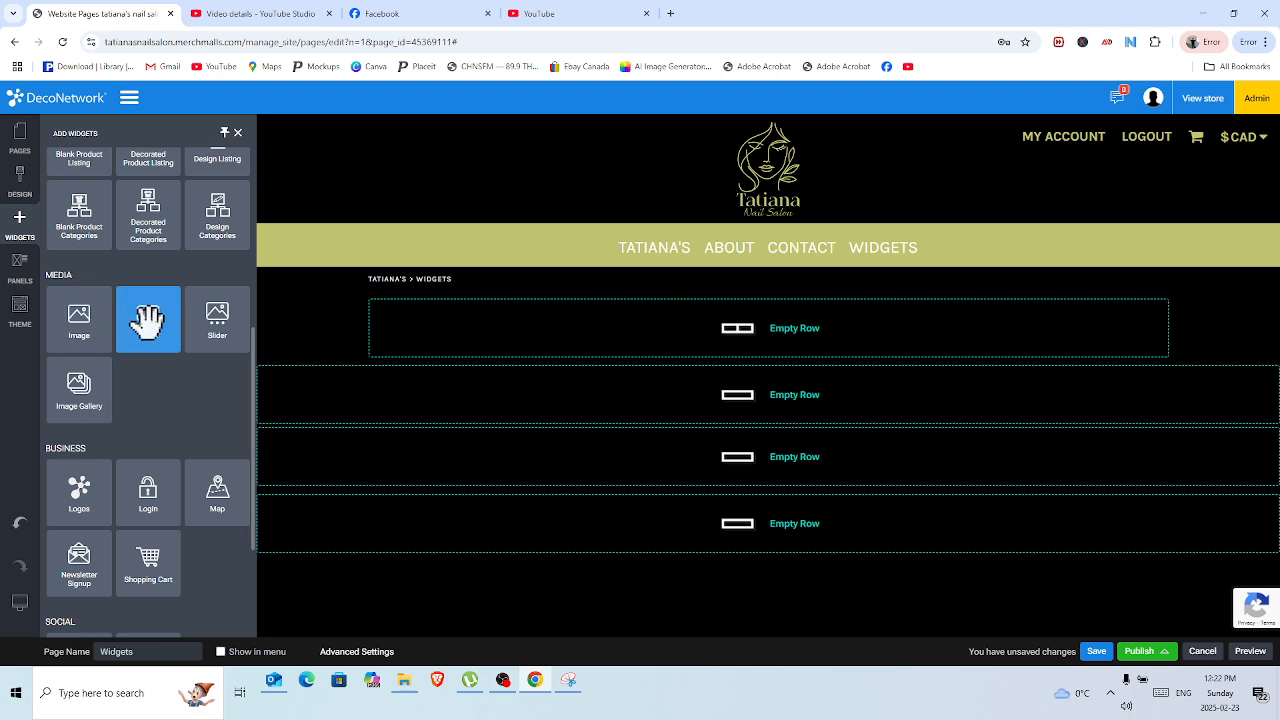
{"action": "left_click_drag", "start_coordinate": [148, 320], "coordinate": [728, 392]}
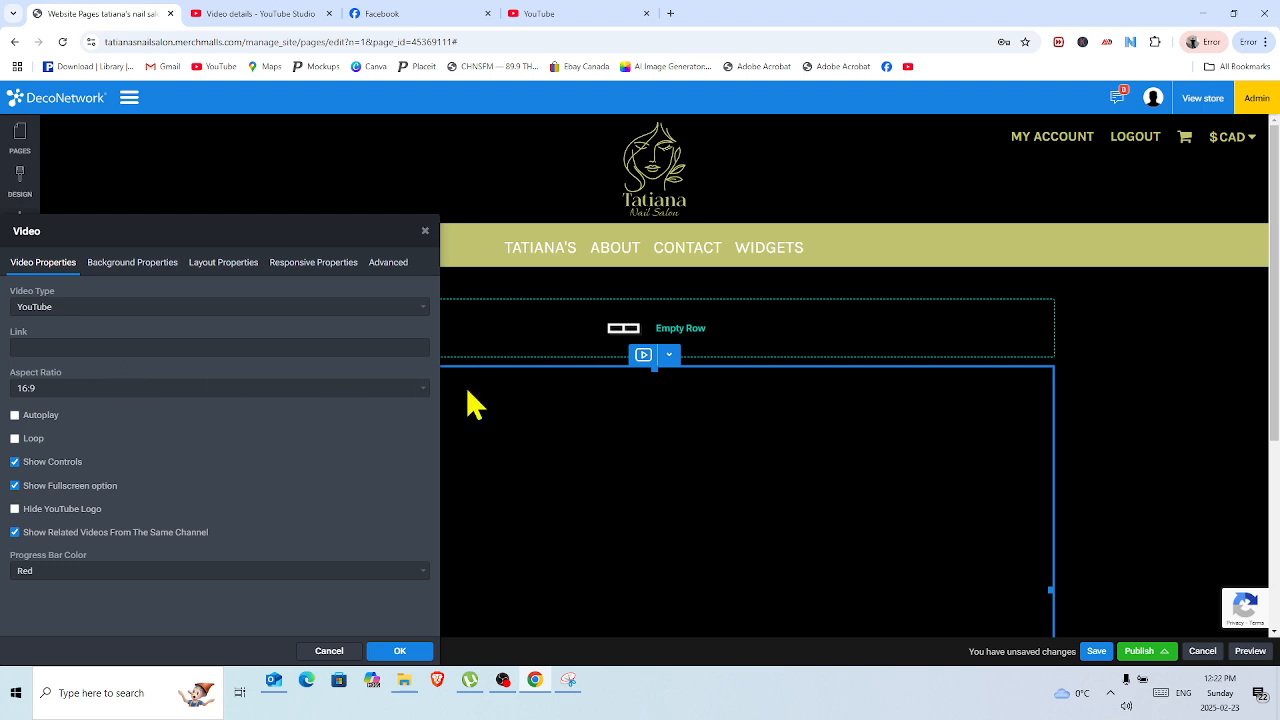
{"action": "left_click", "coordinate": [425, 231]}
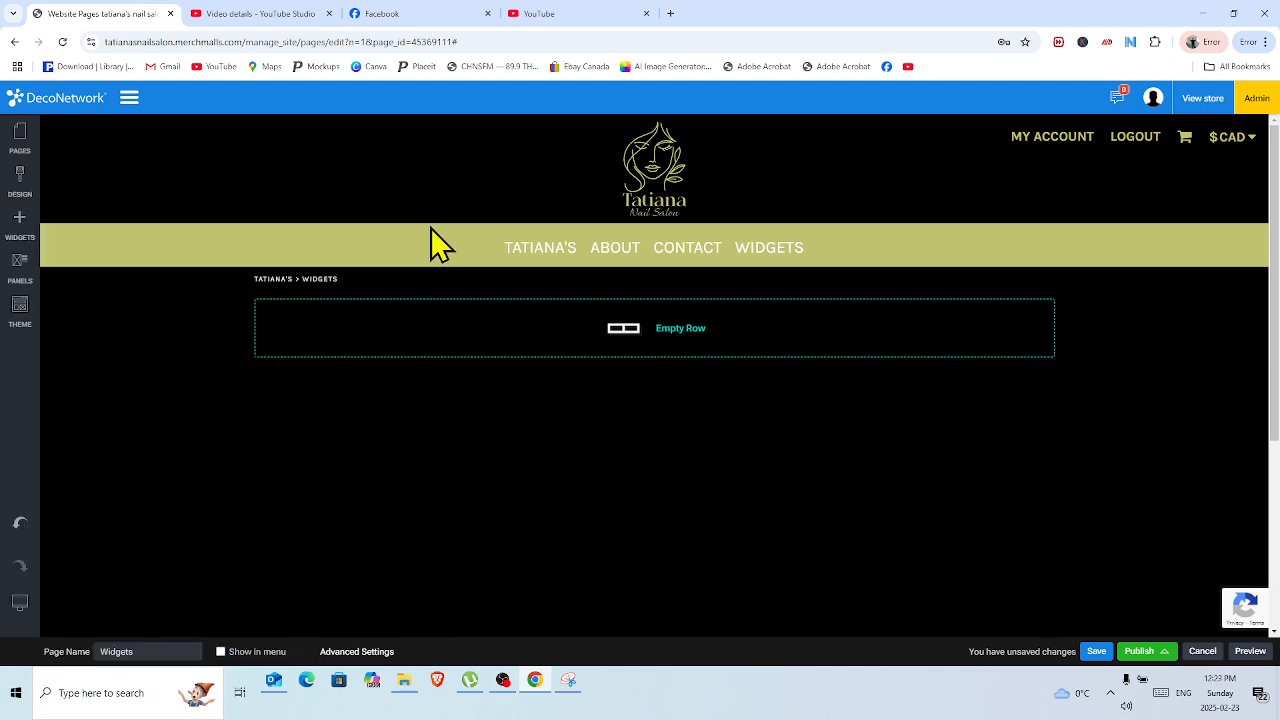
Delete the Video widget from the page
{"action": "left_click", "coordinate": [669, 355]}
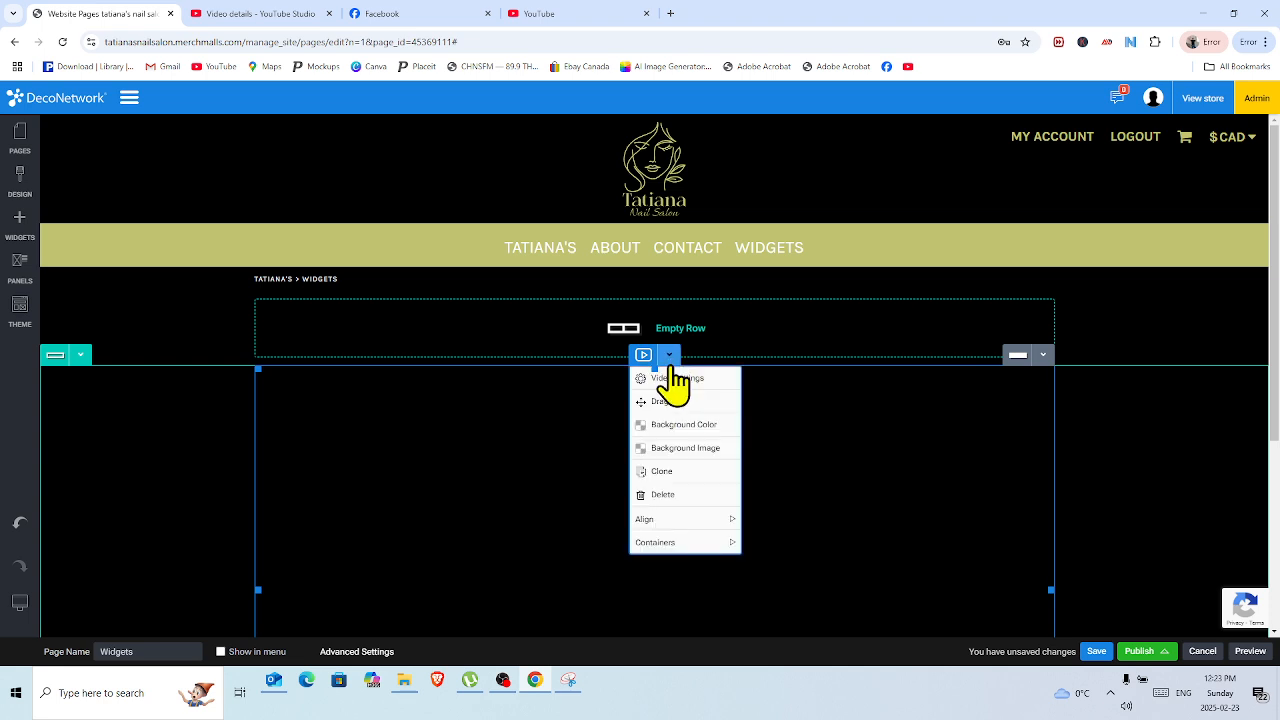
{"action": "left_click", "coordinate": [680, 495]}
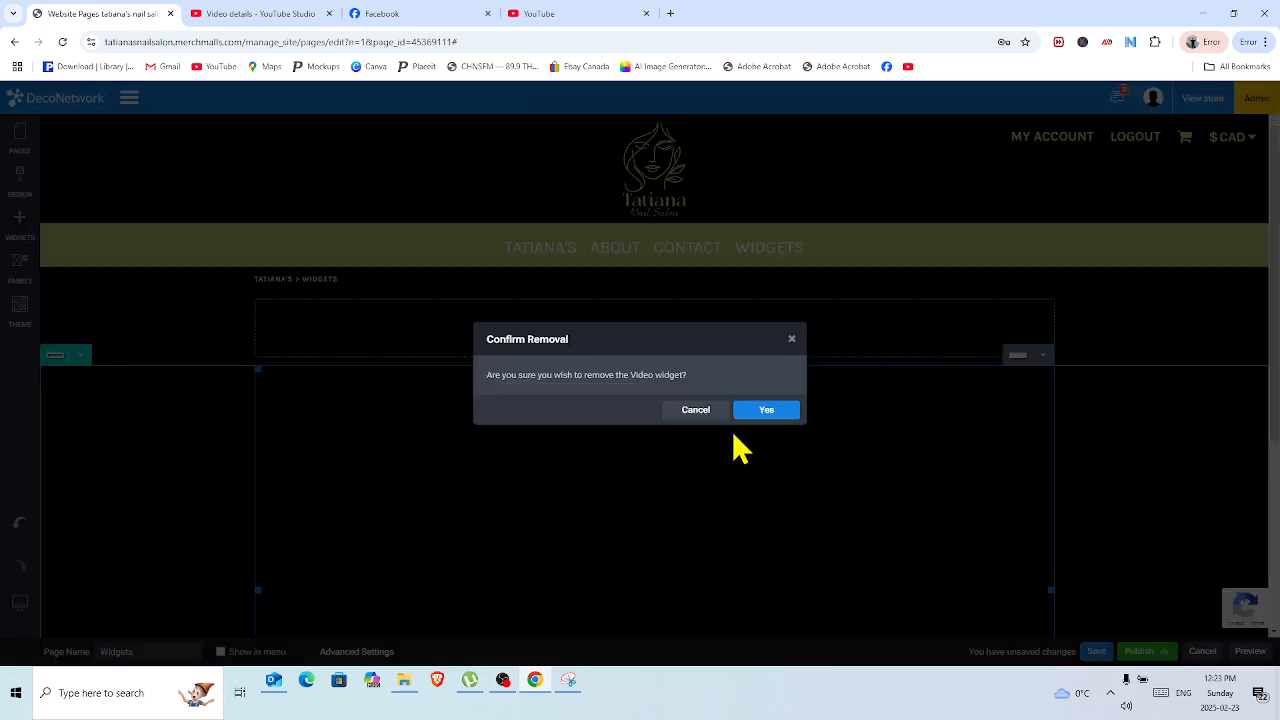
{"action": "left_click", "coordinate": [767, 412]}
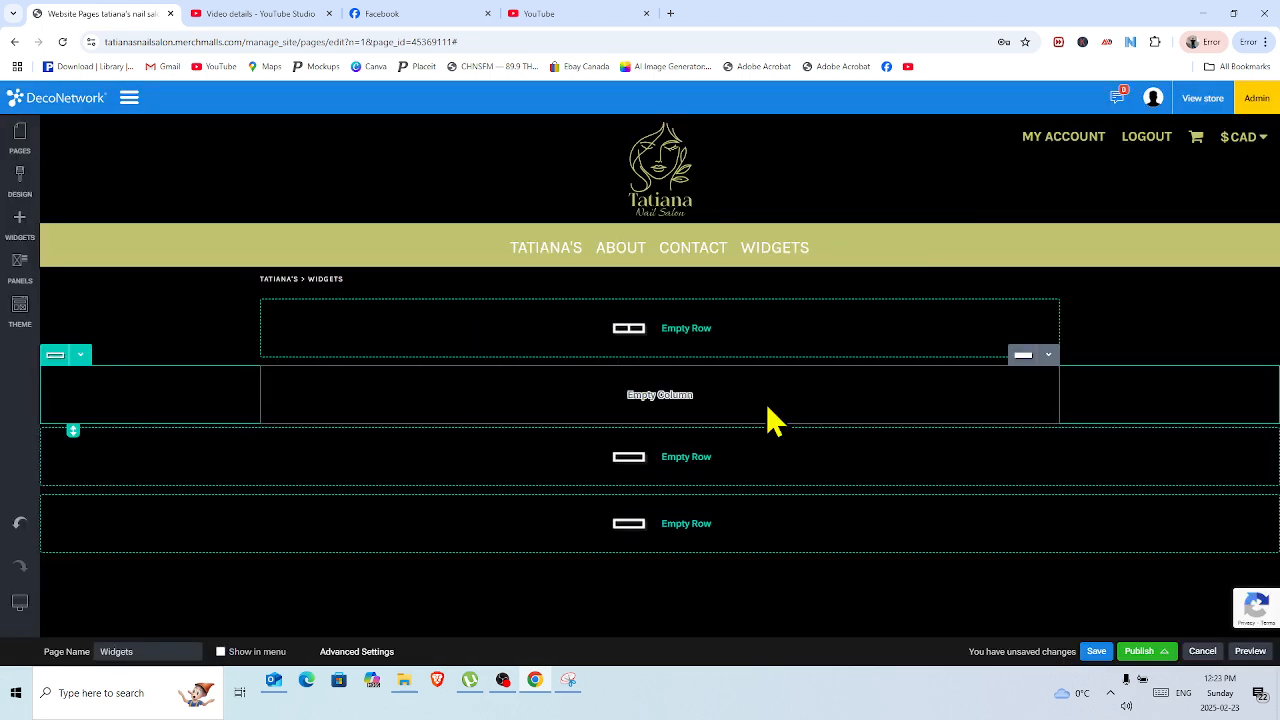
Add a Slider widget to the empty row below the two-column row and give it two additional slides
{"action": "left_click", "coordinate": [15, 218]}
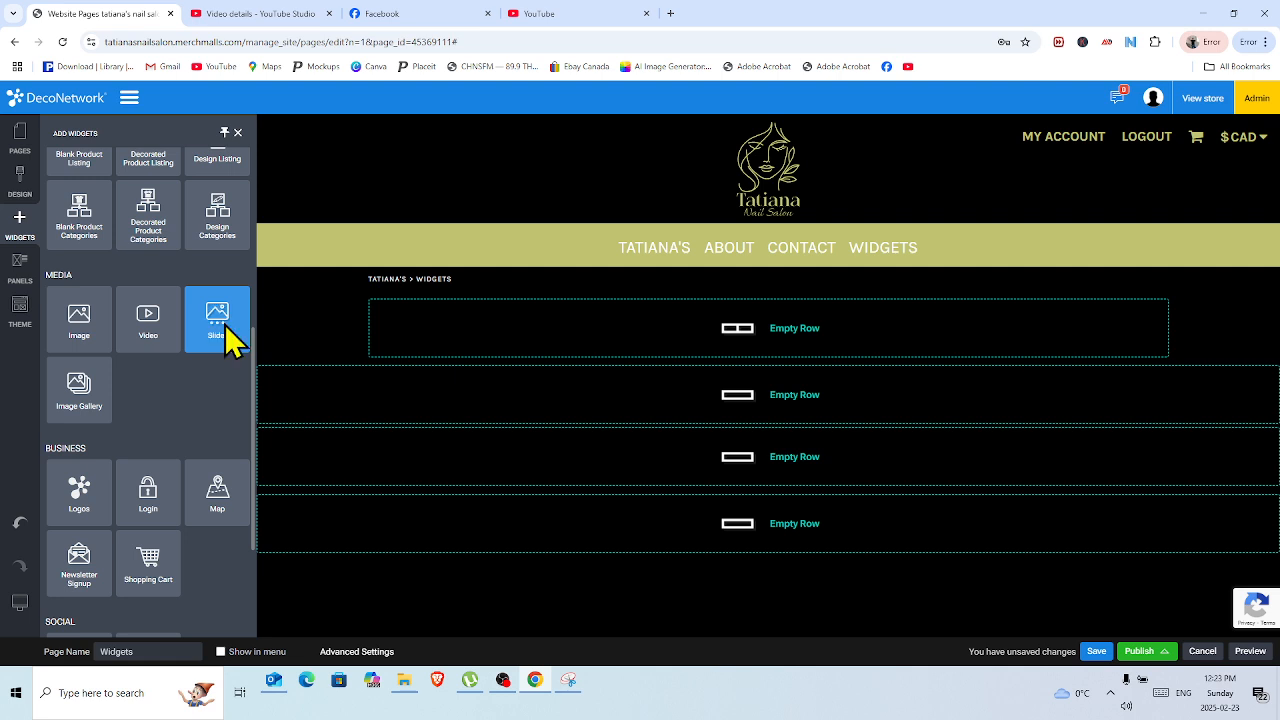
{"action": "left_click_drag", "start_coordinate": [226, 337], "coordinate": [616, 401]}
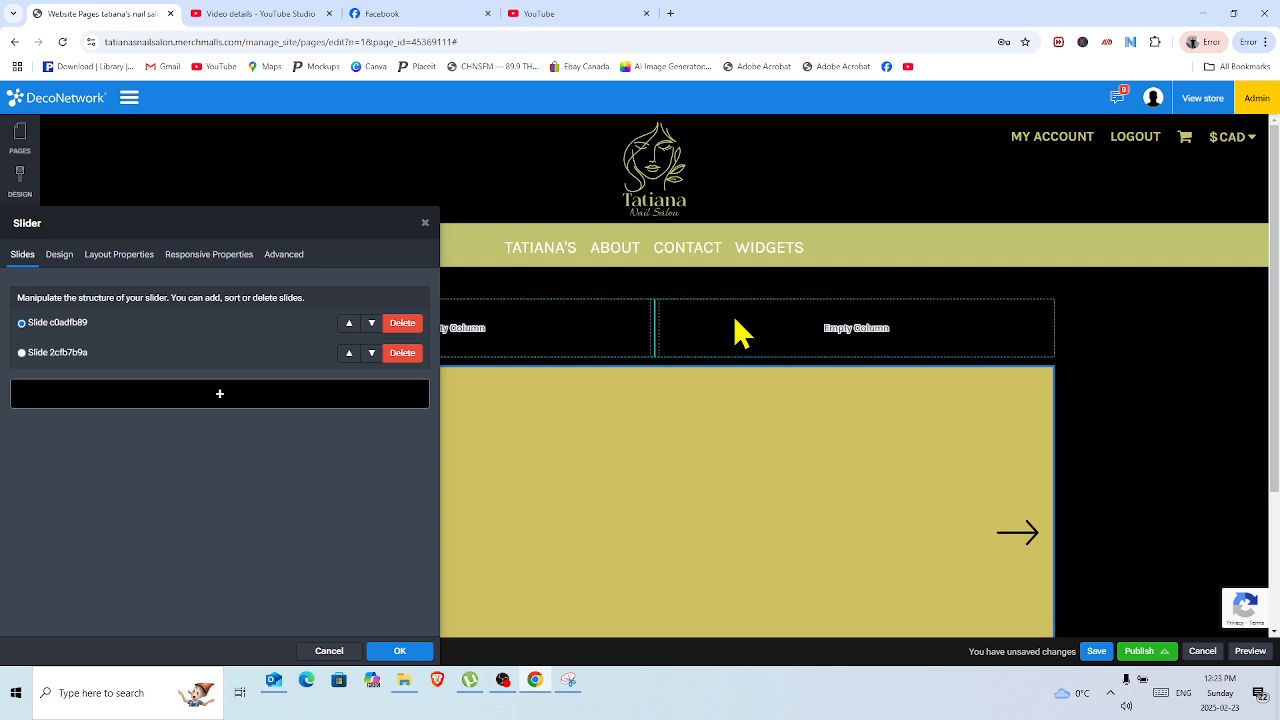
{"action": "left_click", "coordinate": [240, 395]}
{"action": "left_click", "coordinate": [240, 425]}
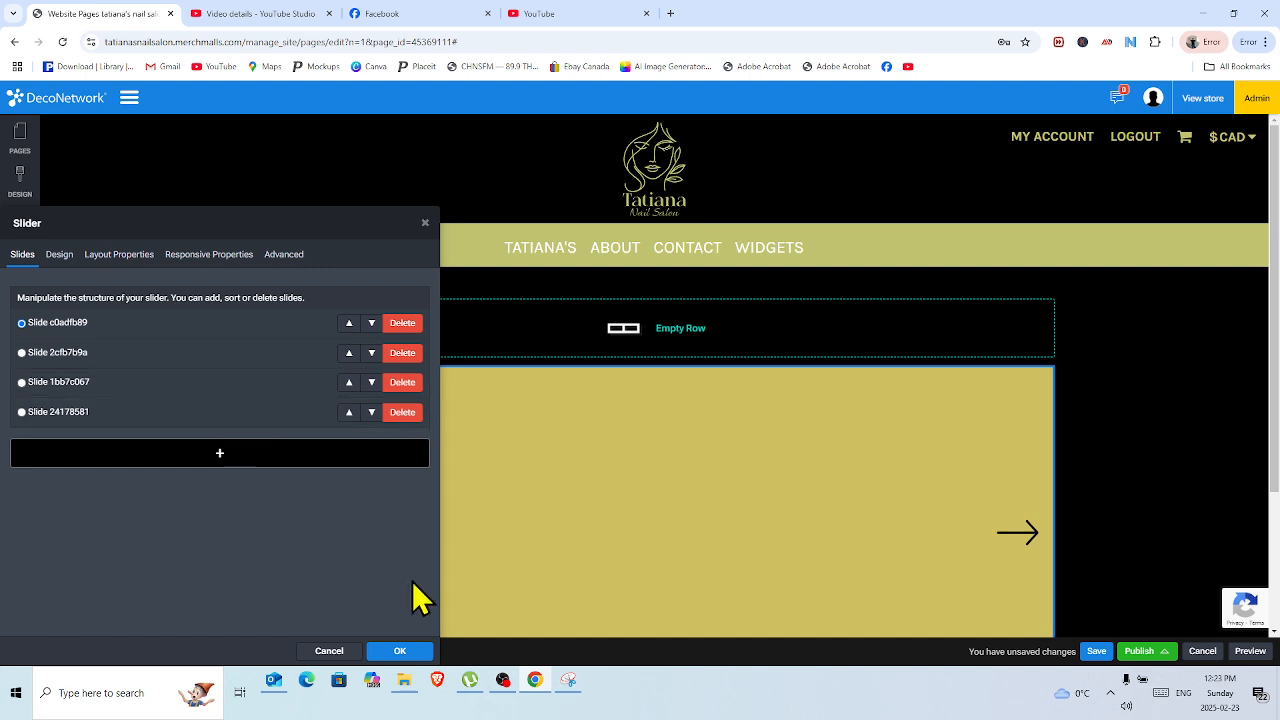
{"action": "left_click", "coordinate": [399, 652]}
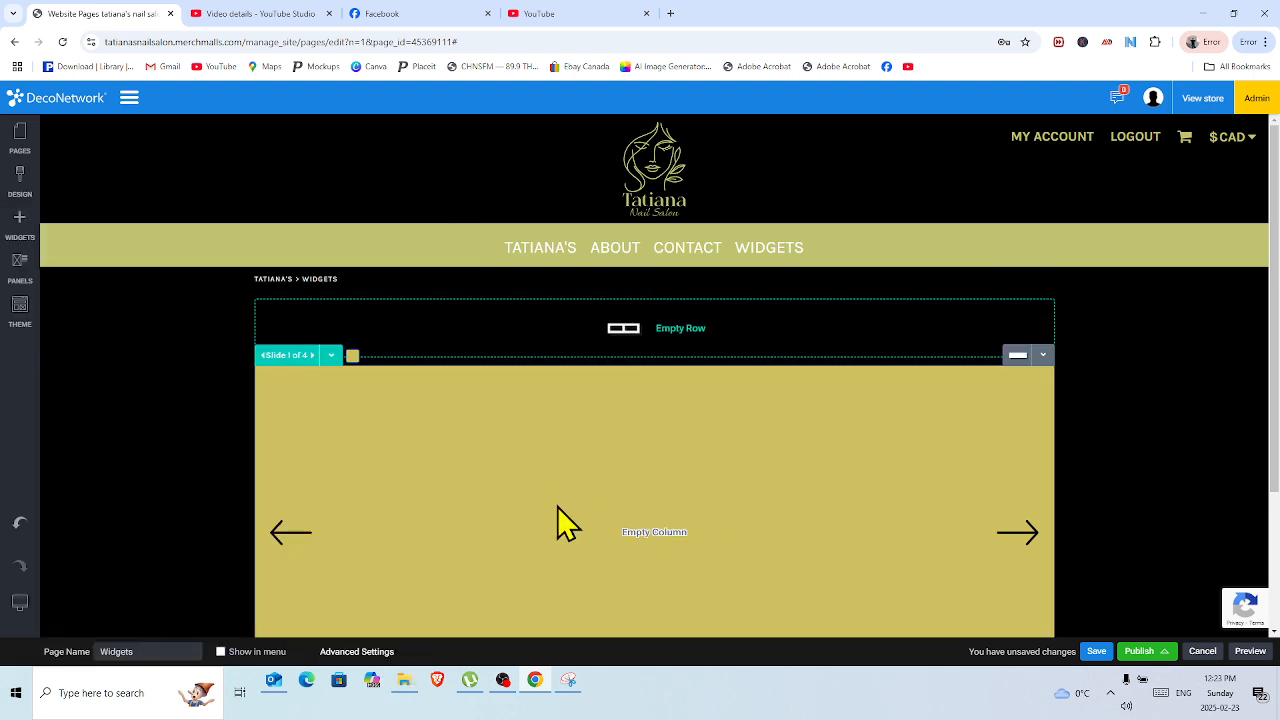
Browse through all the slides of the slider, returning to the first one
{"action": "left_click", "coordinate": [314, 357]}
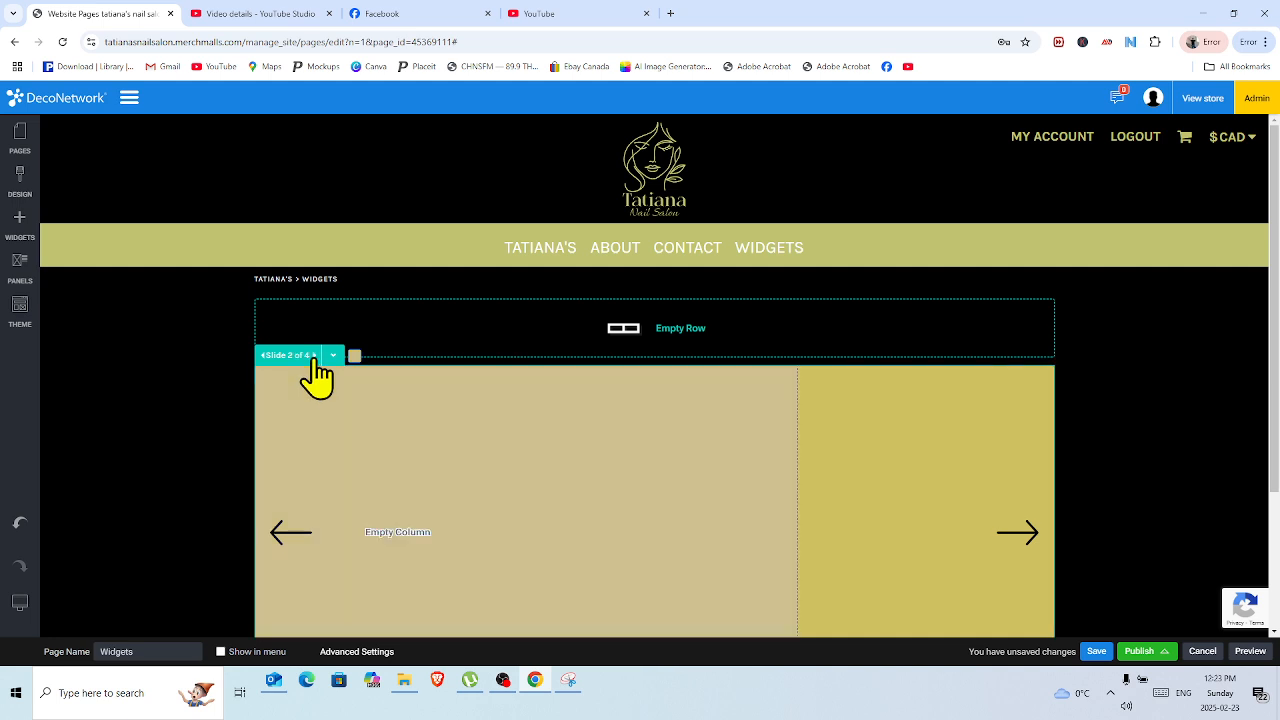
{"action": "left_click", "coordinate": [314, 357]}
{"action": "left_click", "coordinate": [314, 357]}
{"action": "left_click", "coordinate": [314, 357]}
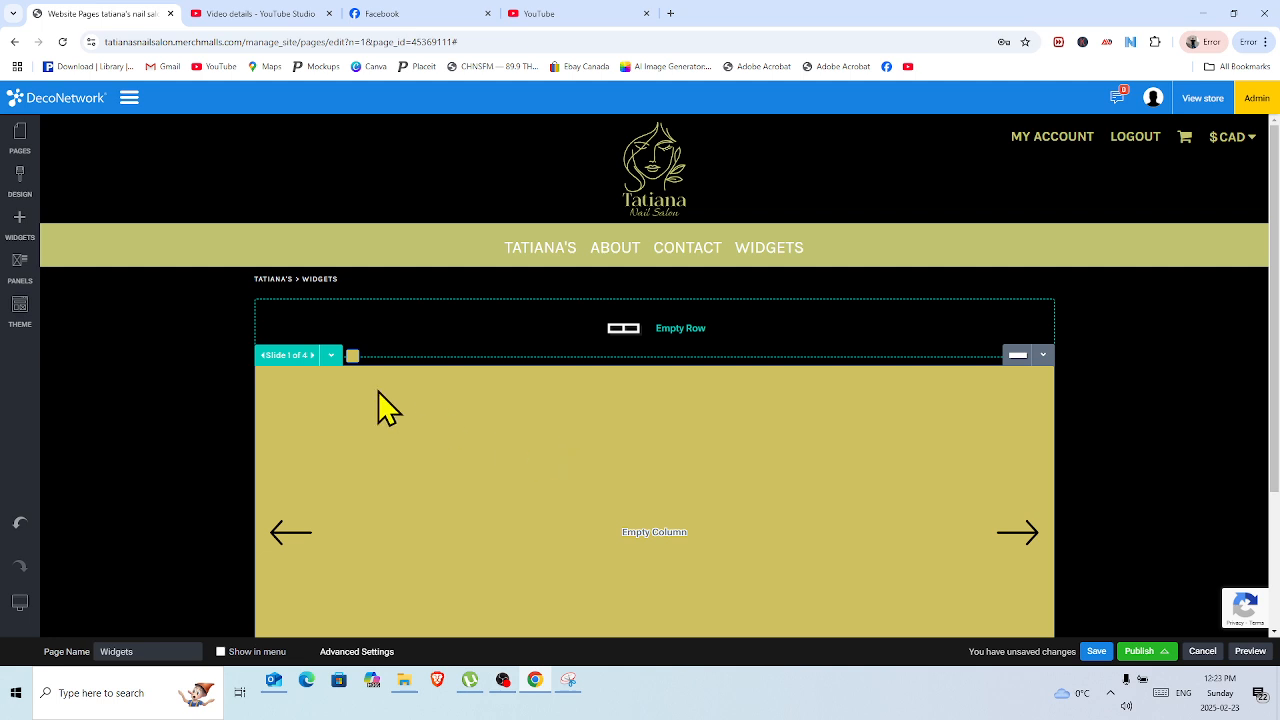
Set the background color of the slider's first slide to black
{"action": "left_click", "coordinate": [352, 357]}
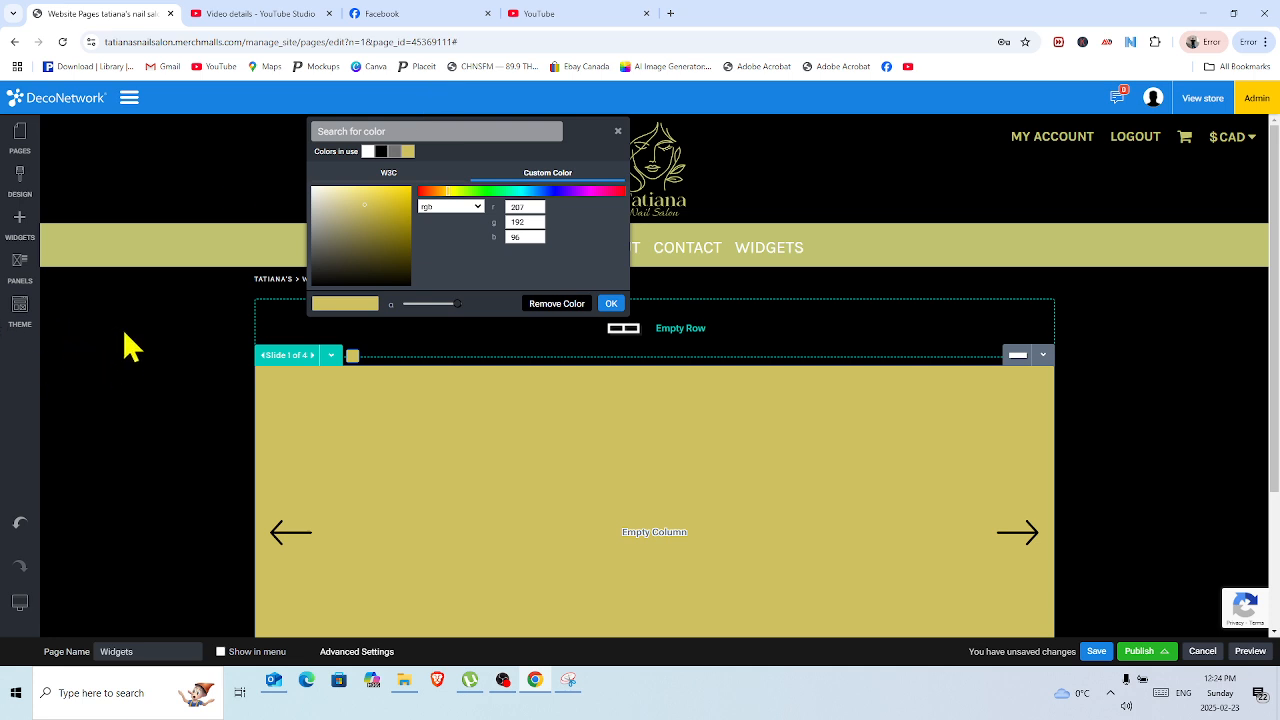
{"action": "left_click", "coordinate": [382, 152]}
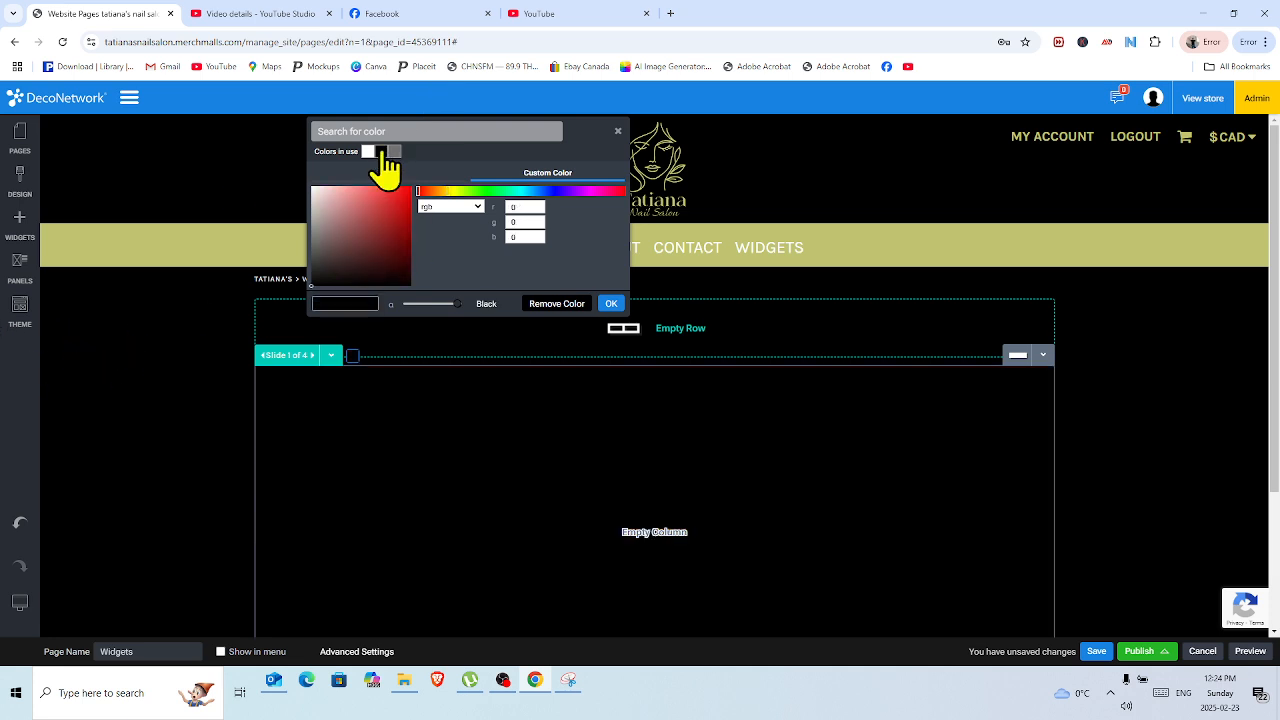
{"action": "left_click", "coordinate": [611, 304]}
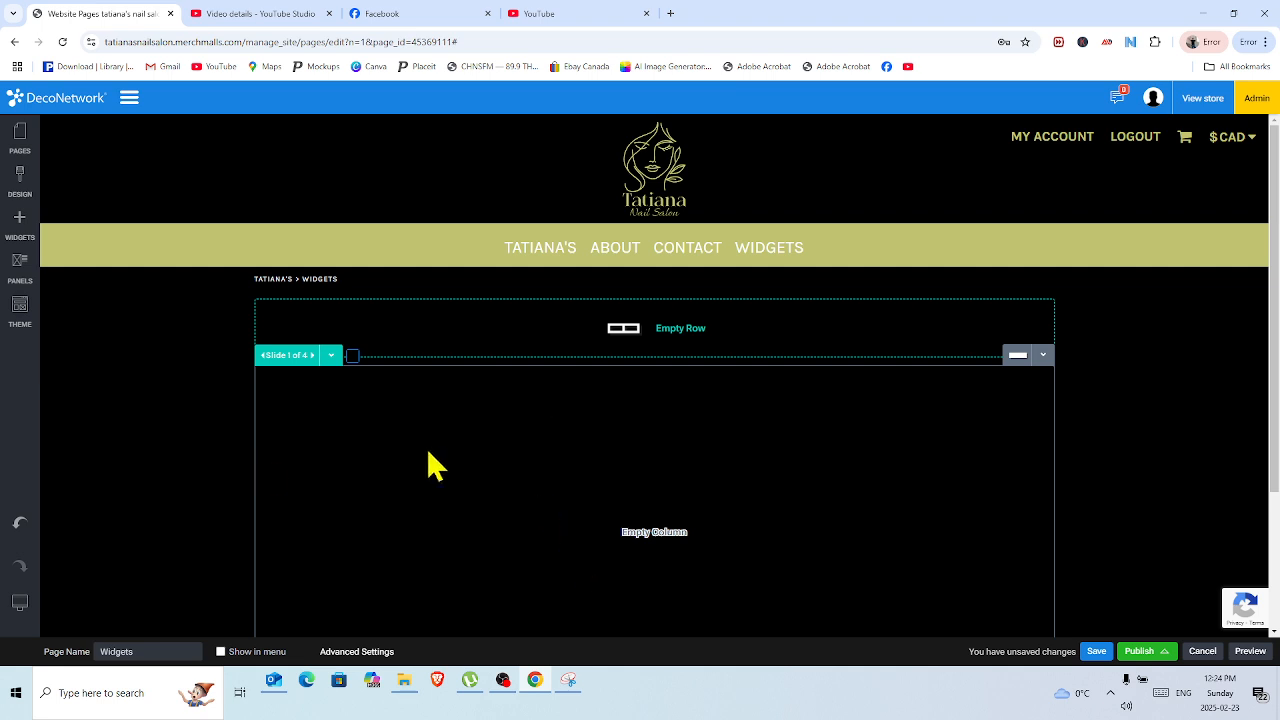
Add an Image widget to the first slide using the Unsplash "nail salon" photo of a manicurist painting a client's nails
{"action": "left_click", "coordinate": [19, 240]}
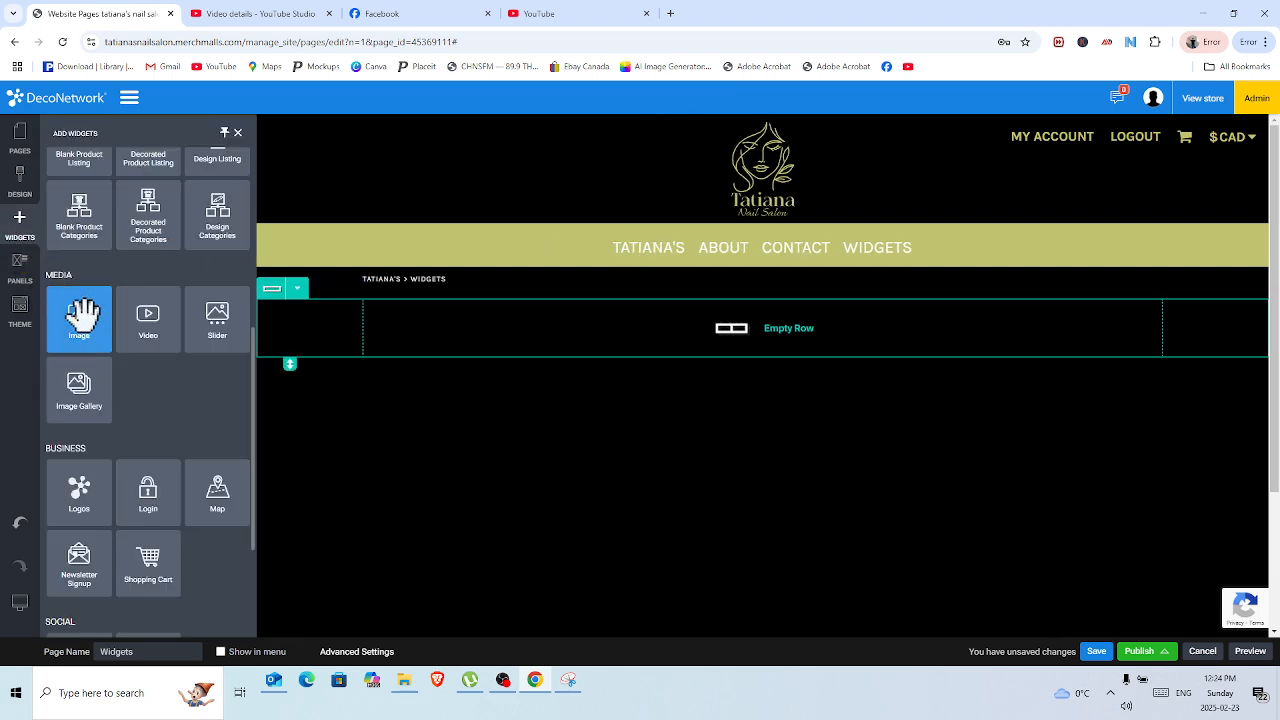
{"action": "left_click_drag", "start_coordinate": [82, 315], "coordinate": [590, 477]}
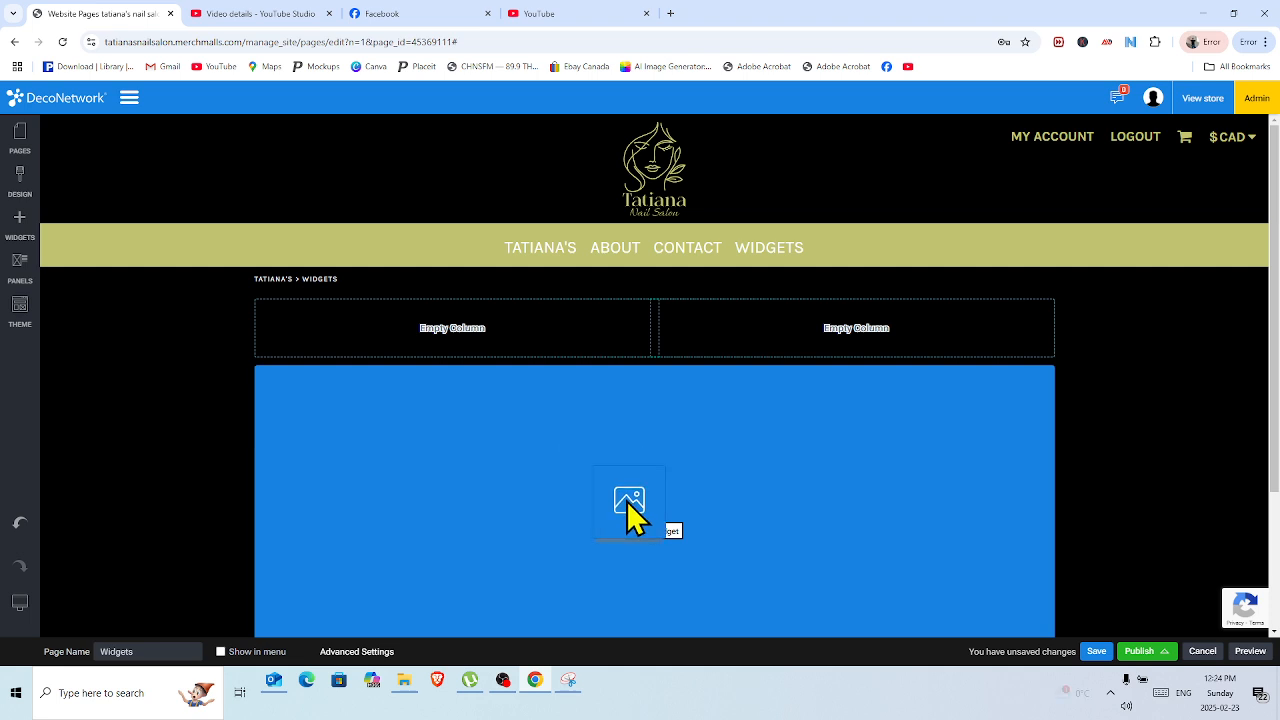
{"action": "left_click_drag", "start_coordinate": [626, 501], "coordinate": [628, 515]}
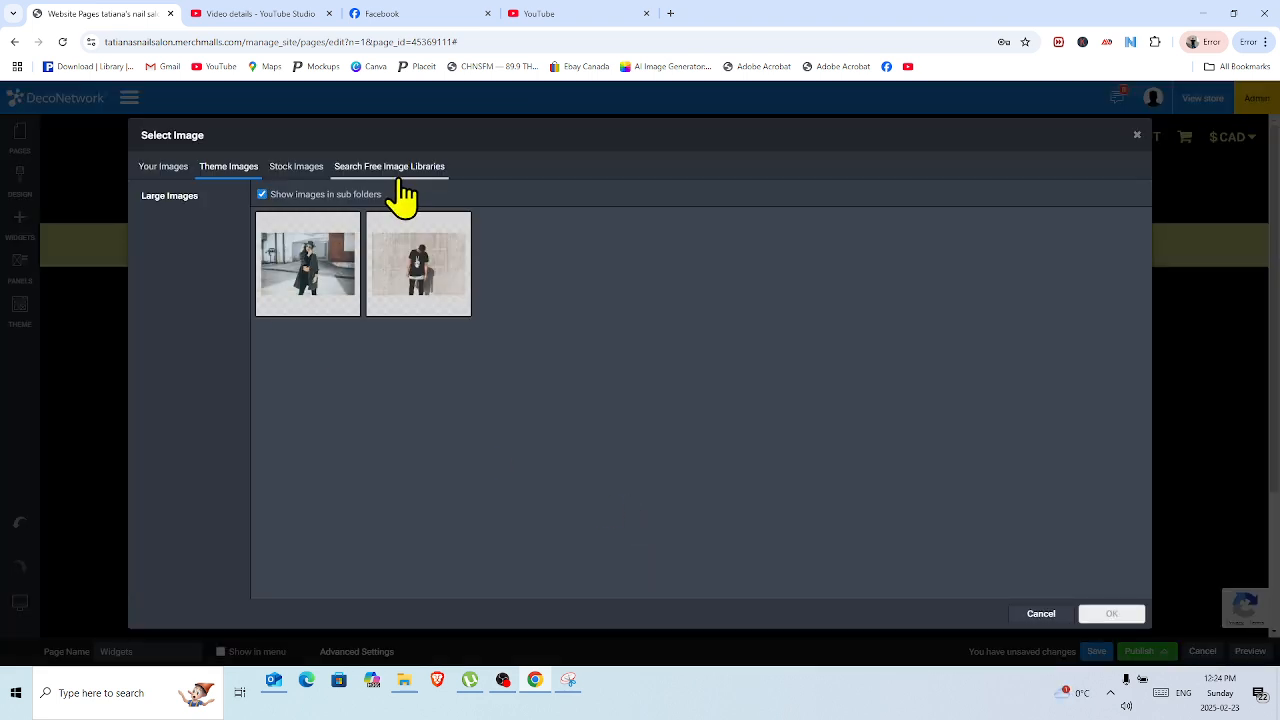
{"action": "left_click", "coordinate": [400, 186]}
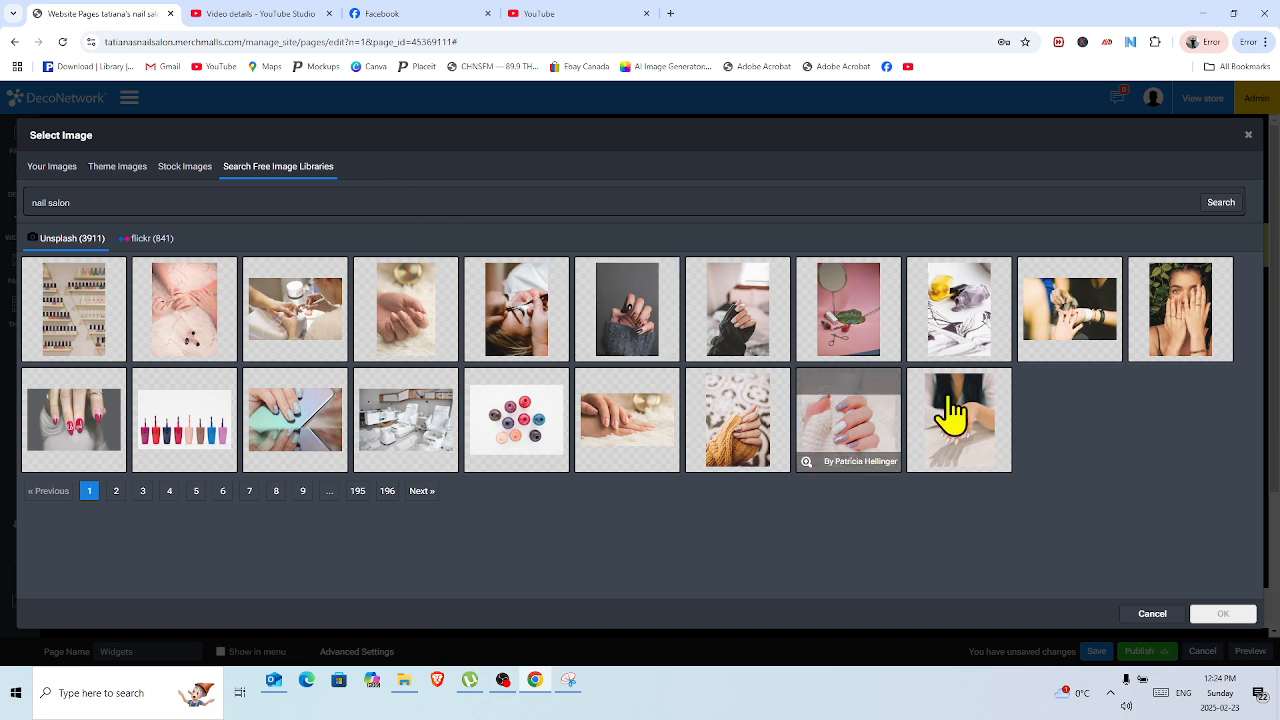
{"action": "left_click", "coordinate": [1080, 324]}
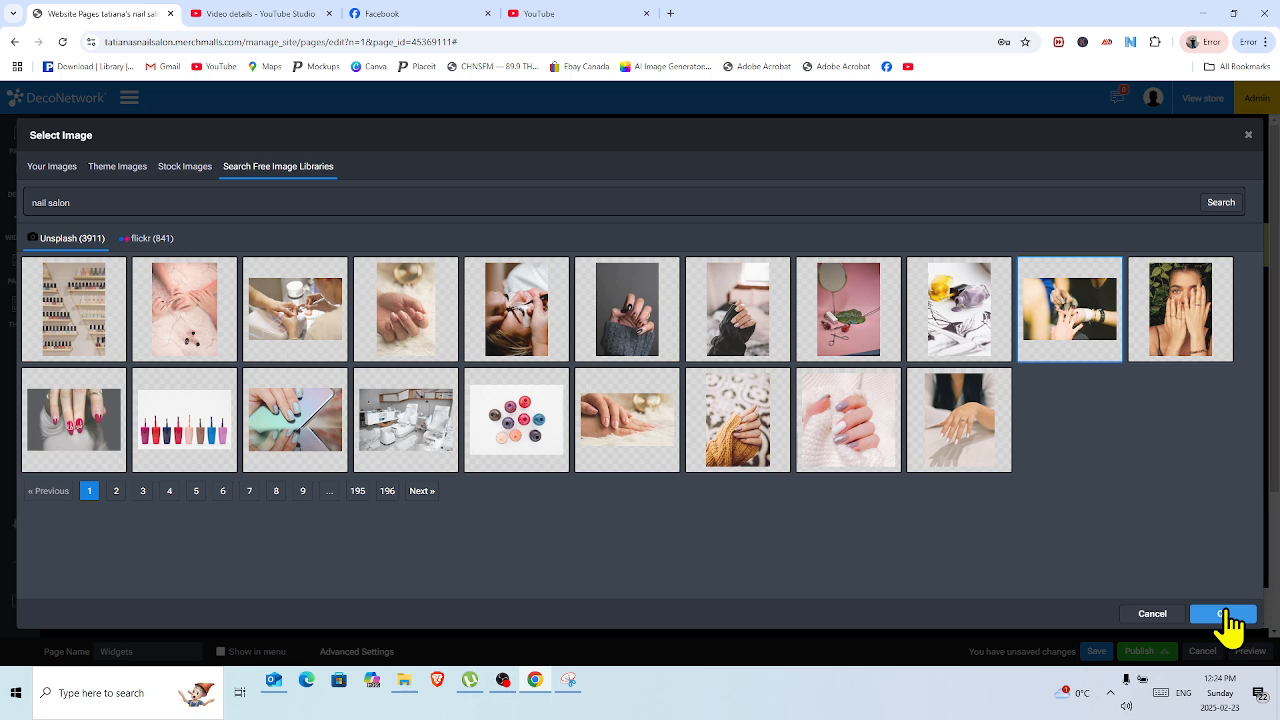
{"action": "left_click", "coordinate": [1224, 614]}
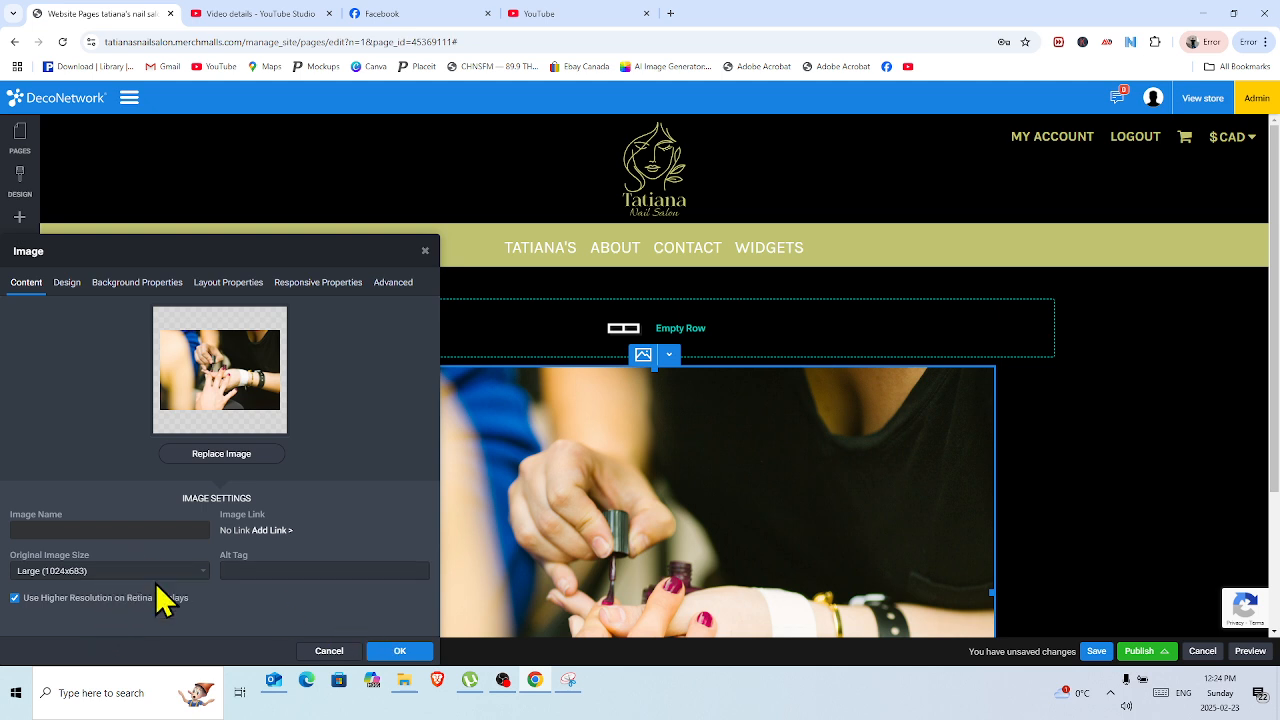
{"action": "left_click", "coordinate": [397, 653]}
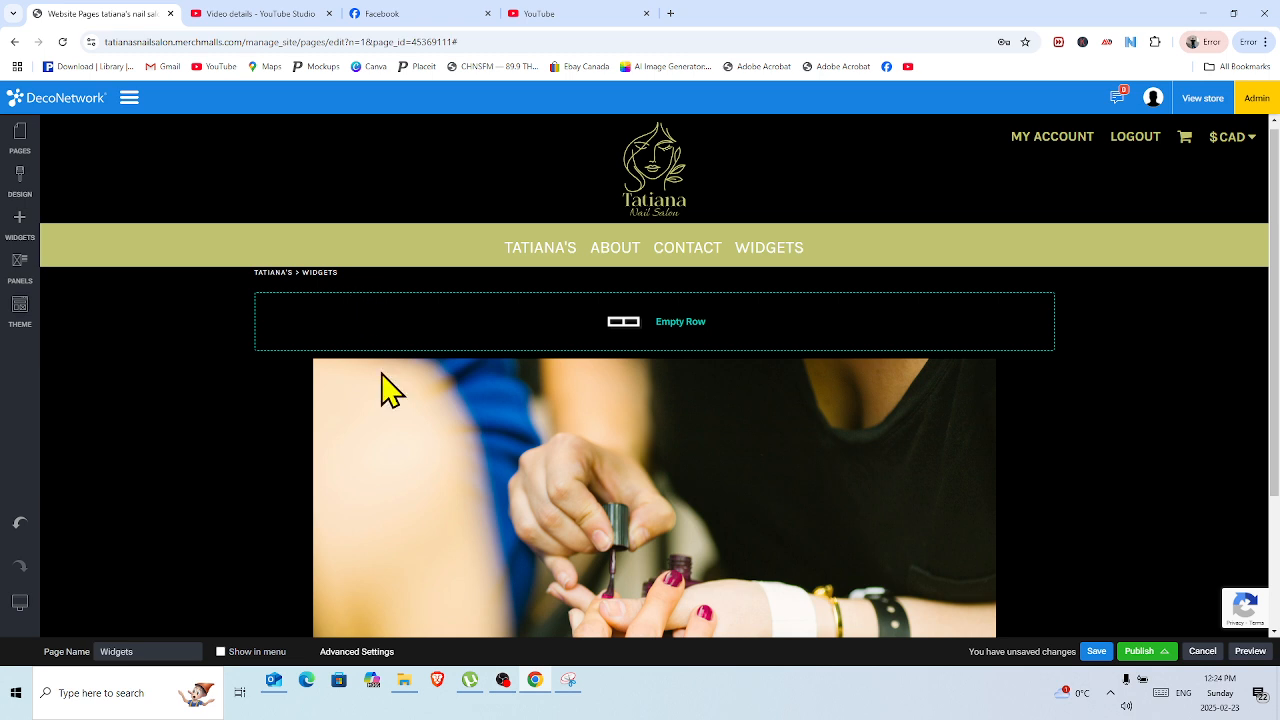
Set the background color of the slider's second slide to black
{"action": "mouse_move", "coordinate": [393, 427]}
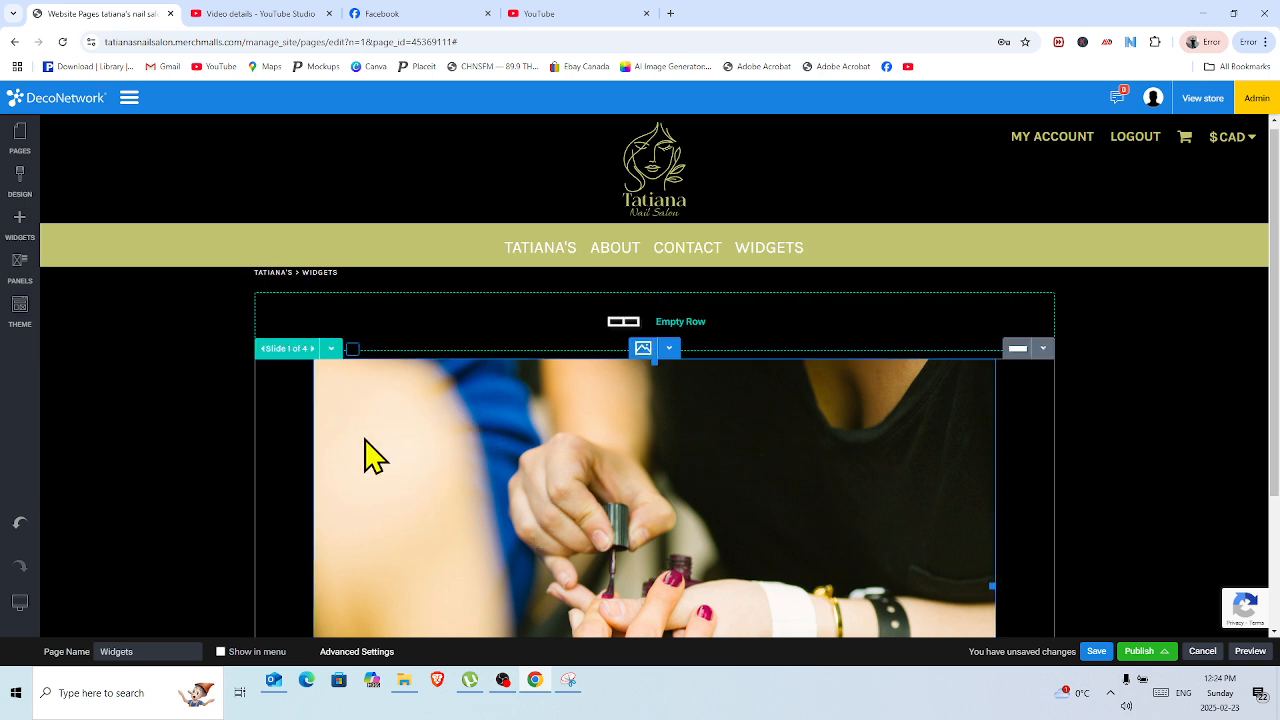
{"action": "left_click", "coordinate": [313, 349]}
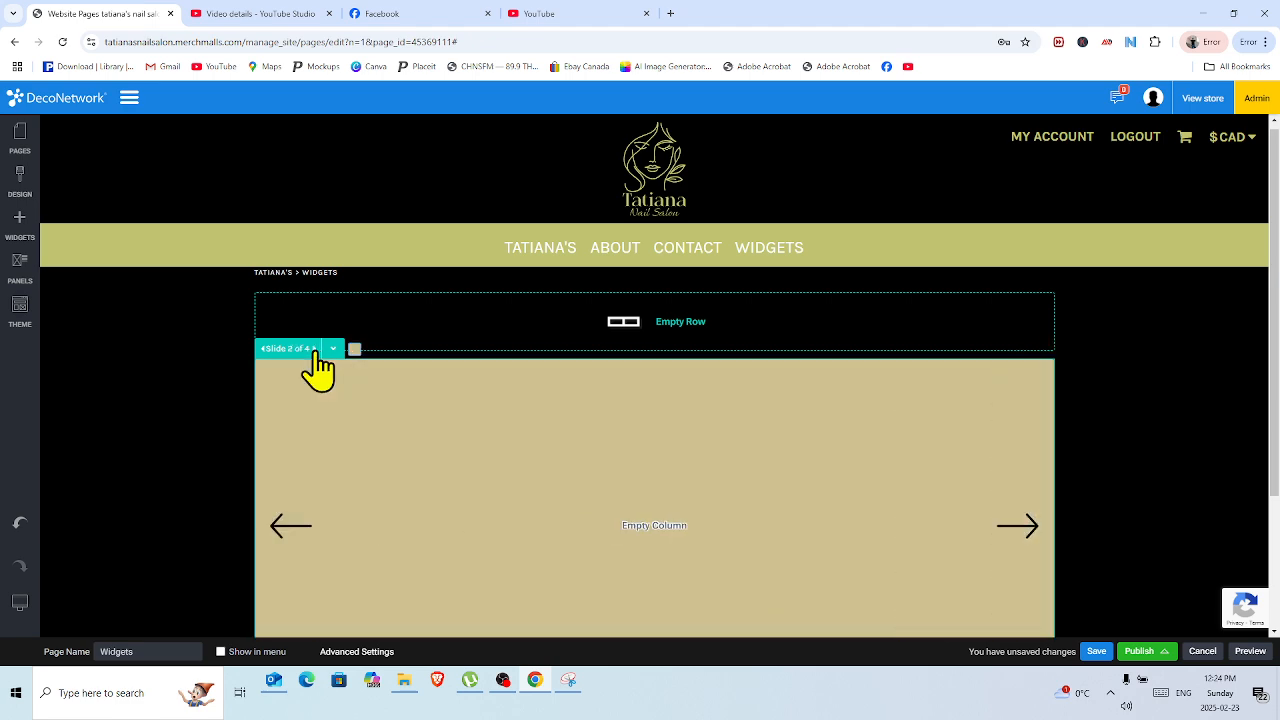
{"action": "left_click", "coordinate": [354, 350]}
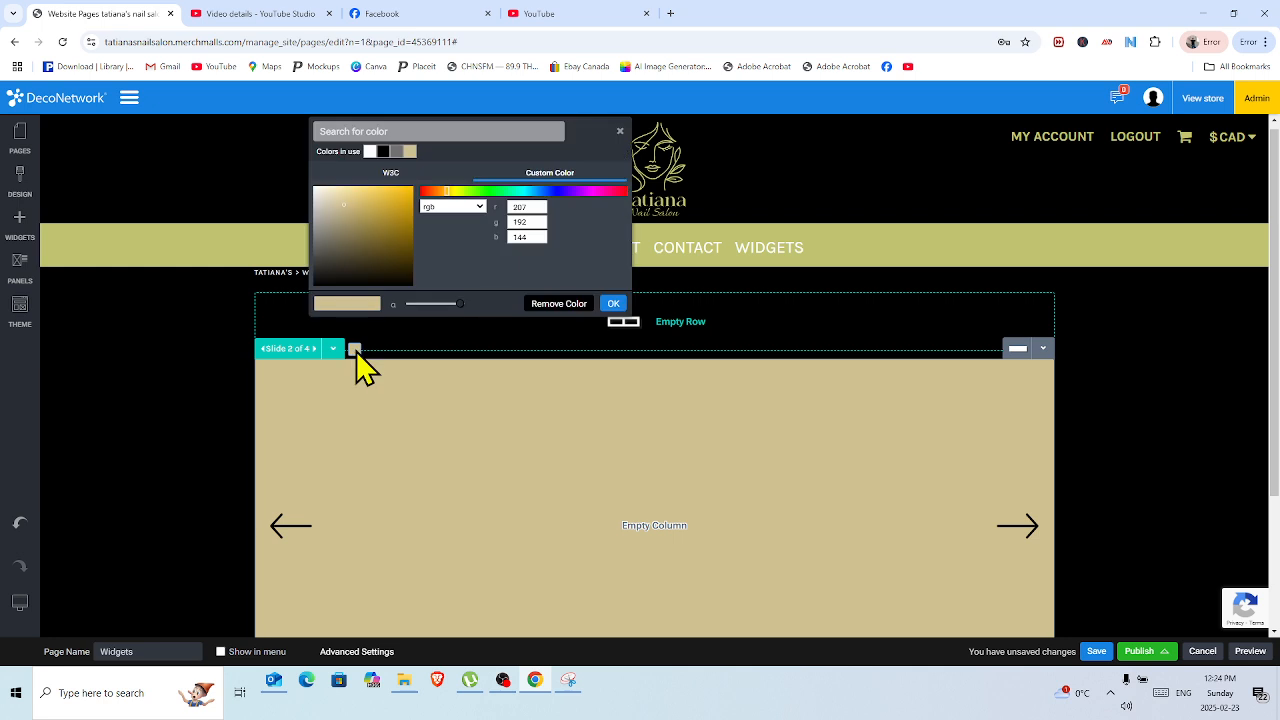
{"action": "left_click", "coordinate": [383, 152]}
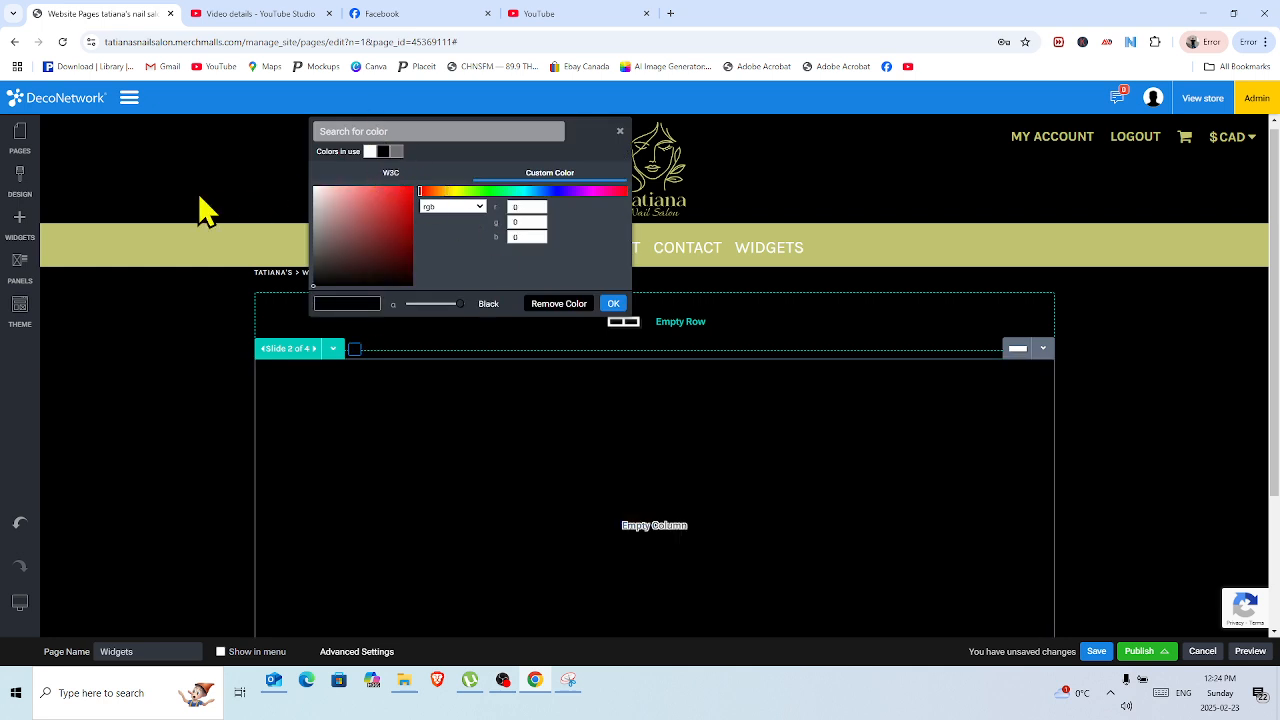
Add an Image widget to the second slide using the Unsplash "nail salon" photo of a salon interior with white chairs
{"action": "left_click", "coordinate": [18, 216]}
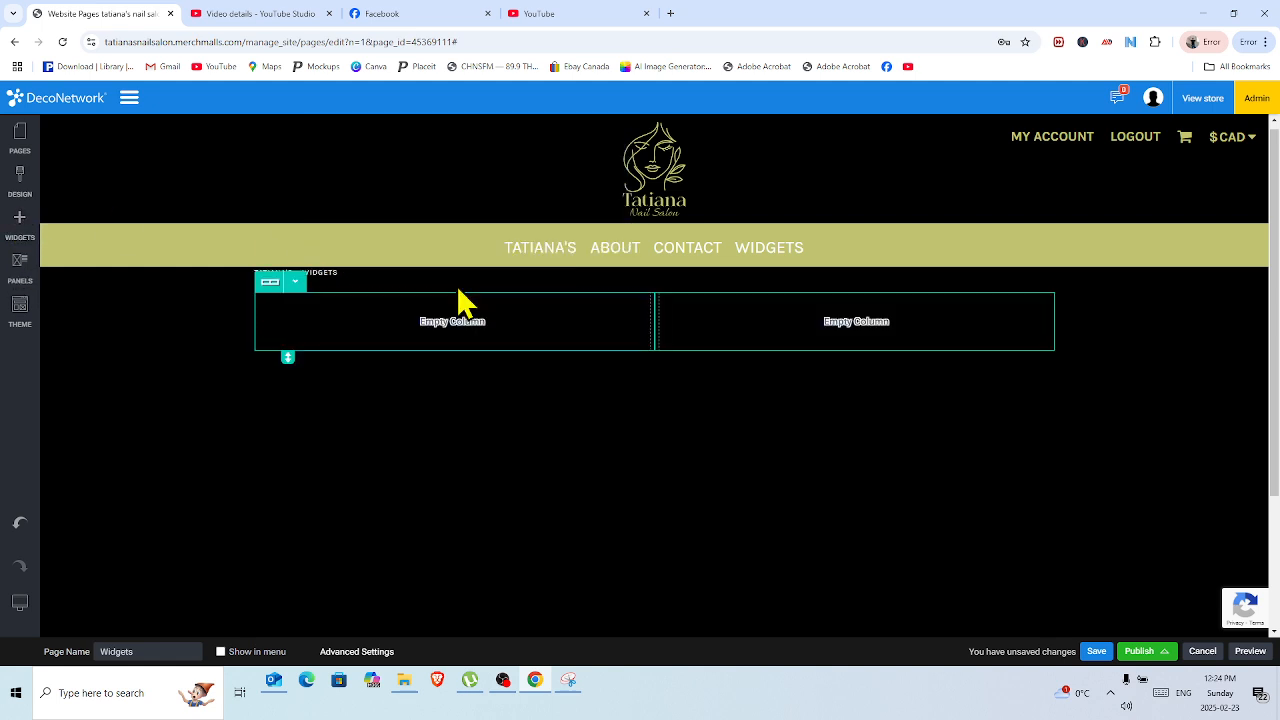
{"action": "left_click", "coordinate": [23, 228]}
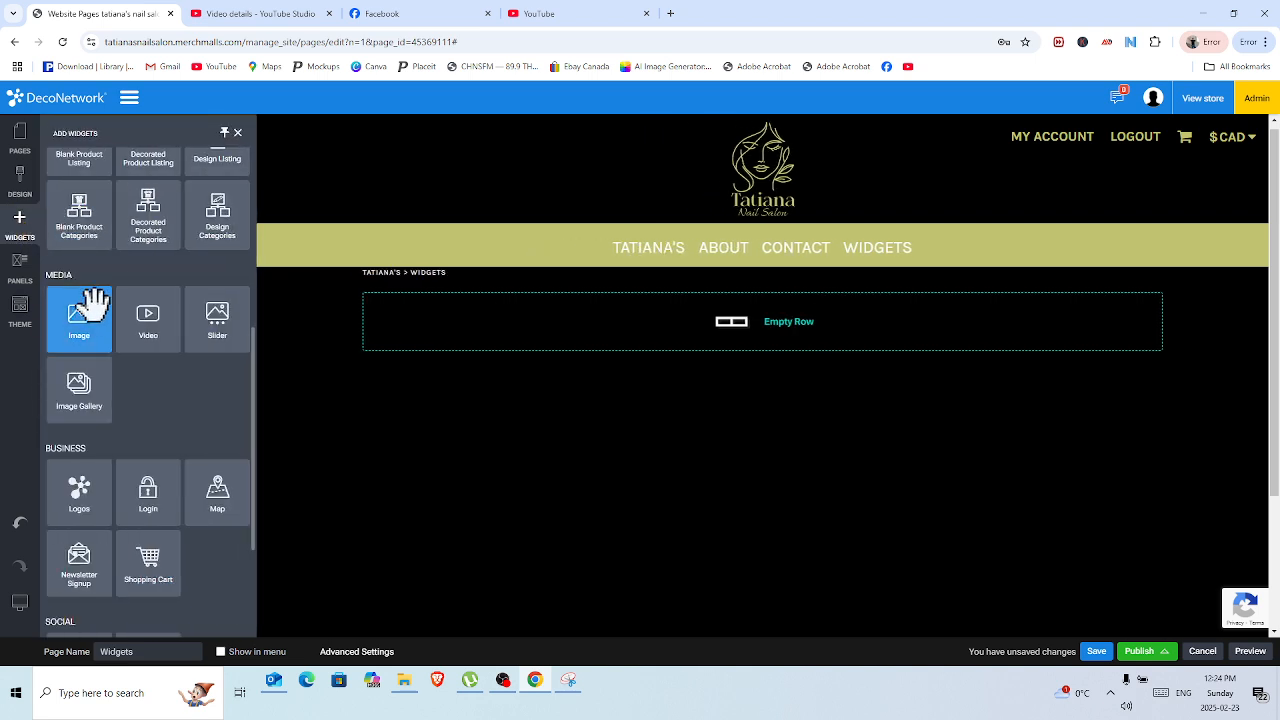
{"action": "left_click_drag", "start_coordinate": [74, 318], "coordinate": [632, 492]}
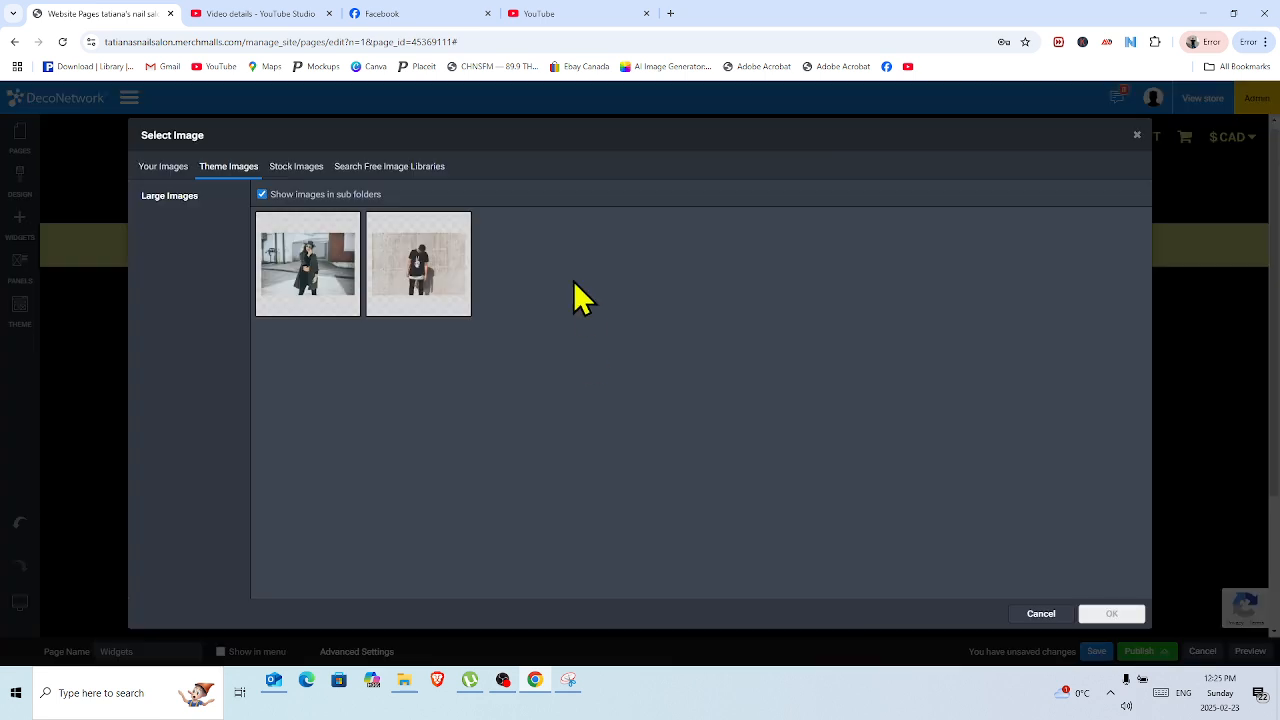
{"action": "left_click", "coordinate": [410, 166]}
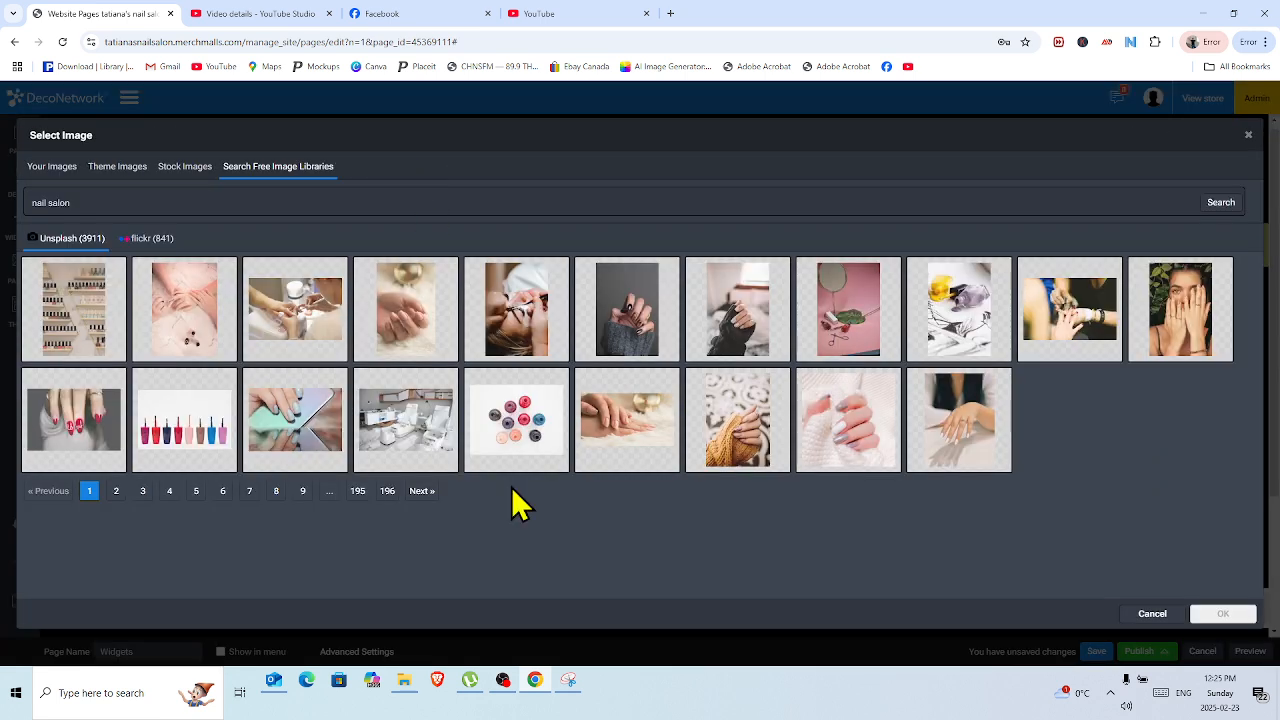
{"action": "left_click", "coordinate": [408, 437]}
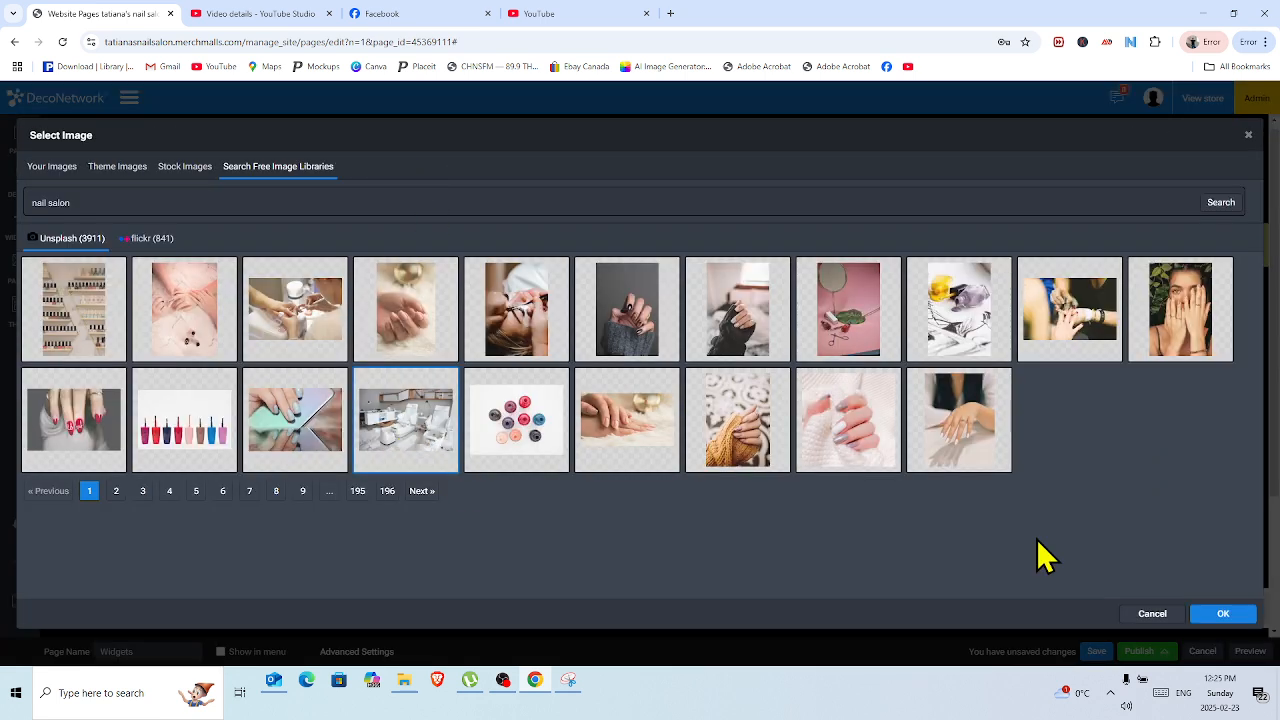
{"action": "left_click", "coordinate": [1228, 614]}
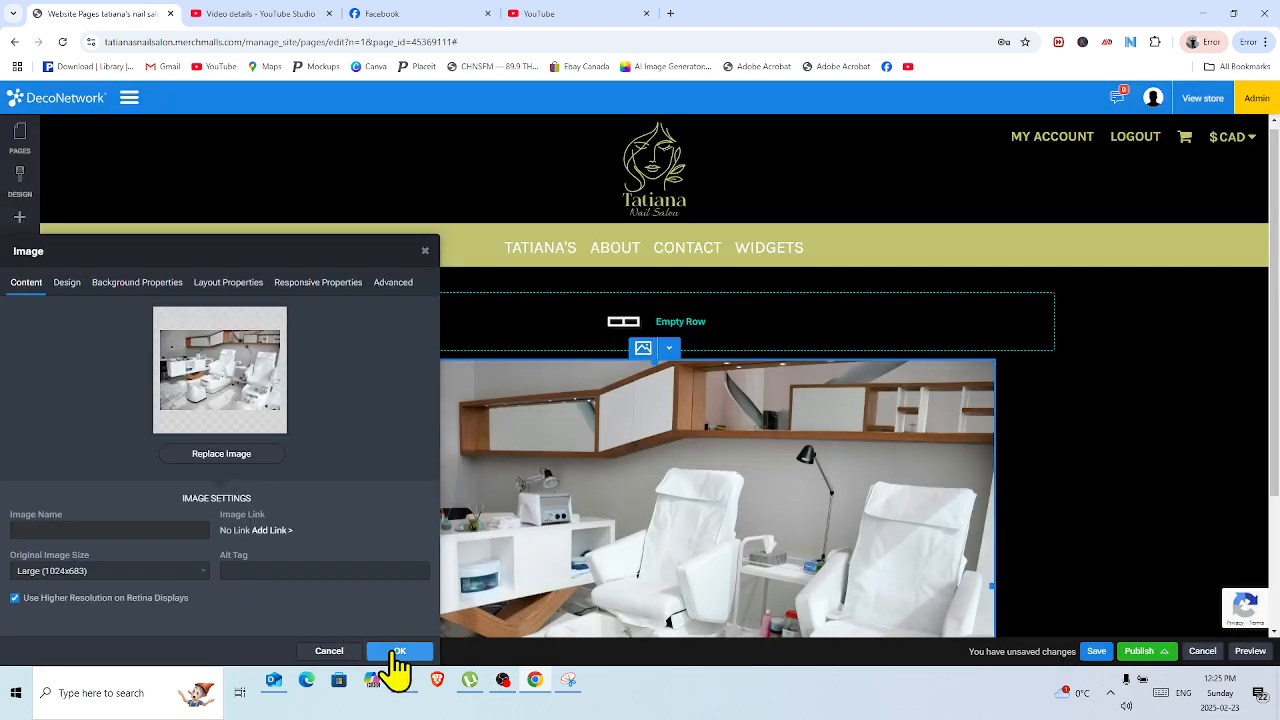
{"action": "left_click", "coordinate": [395, 651]}
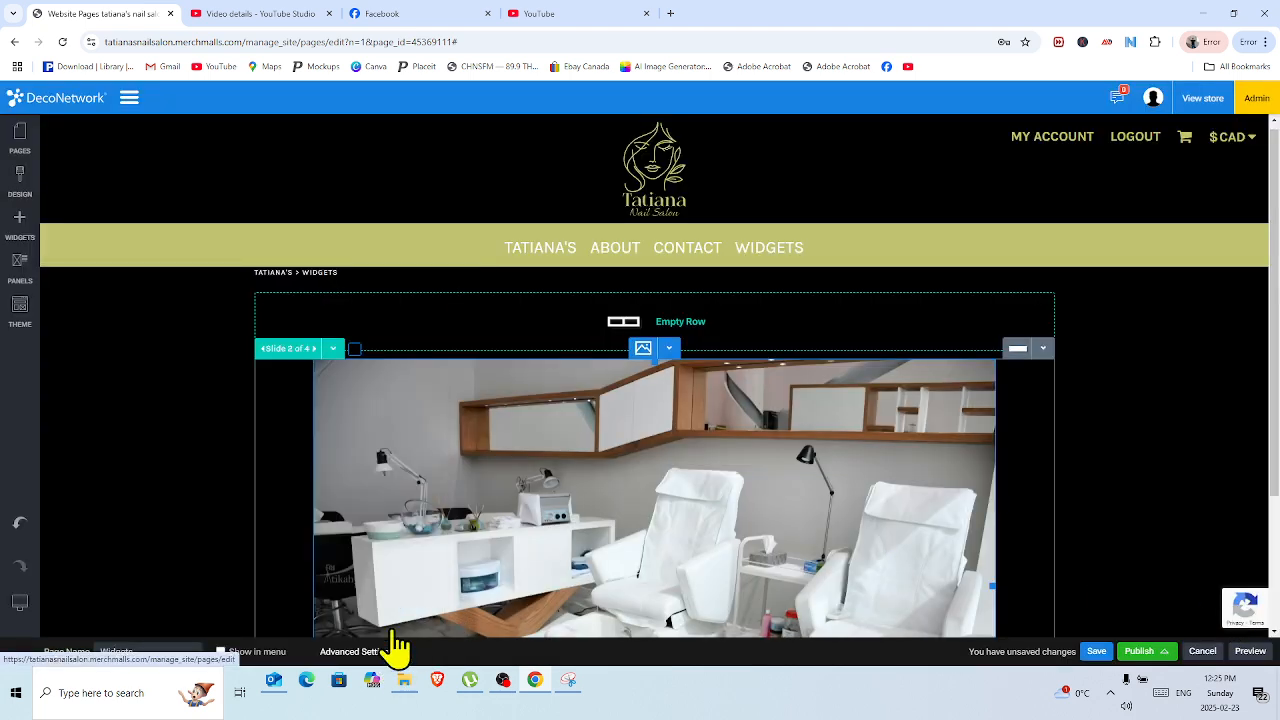
Cycle through the slider's slides and return to the second one with the salon interior photo
{"action": "left_click", "coordinate": [268, 349]}
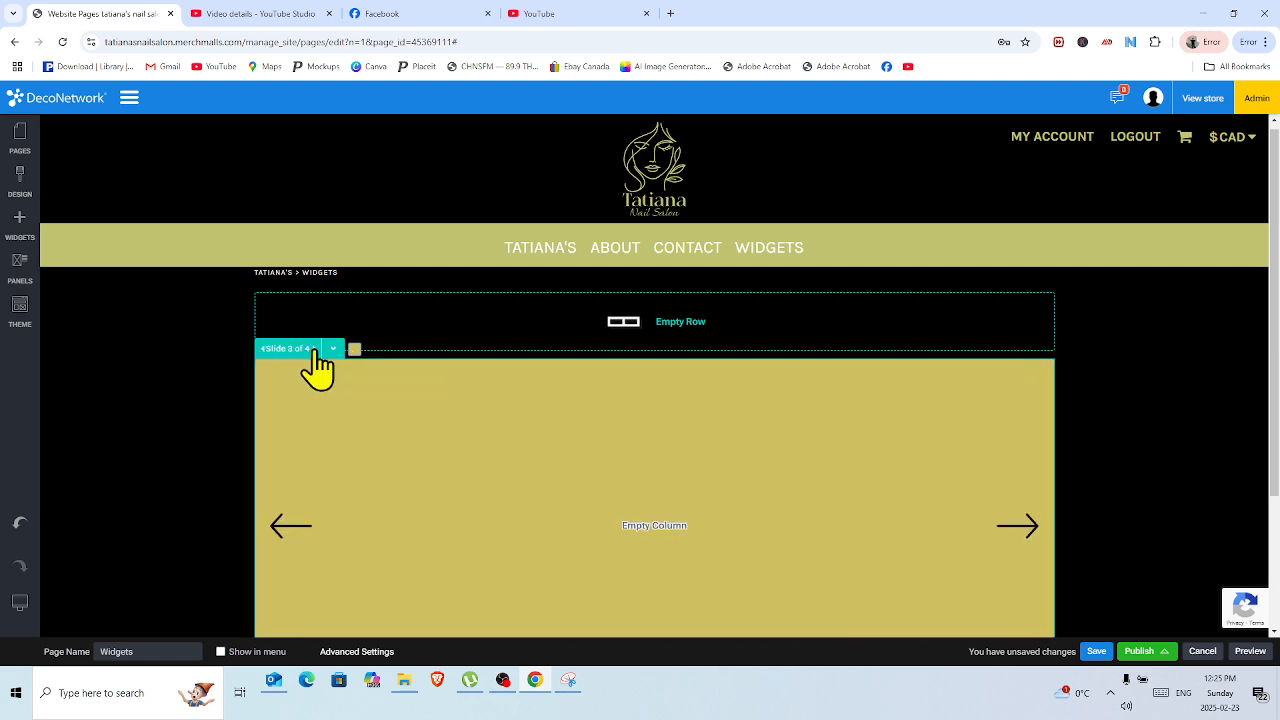
{"action": "left_click", "coordinate": [314, 350]}
{"action": "left_click", "coordinate": [314, 350]}
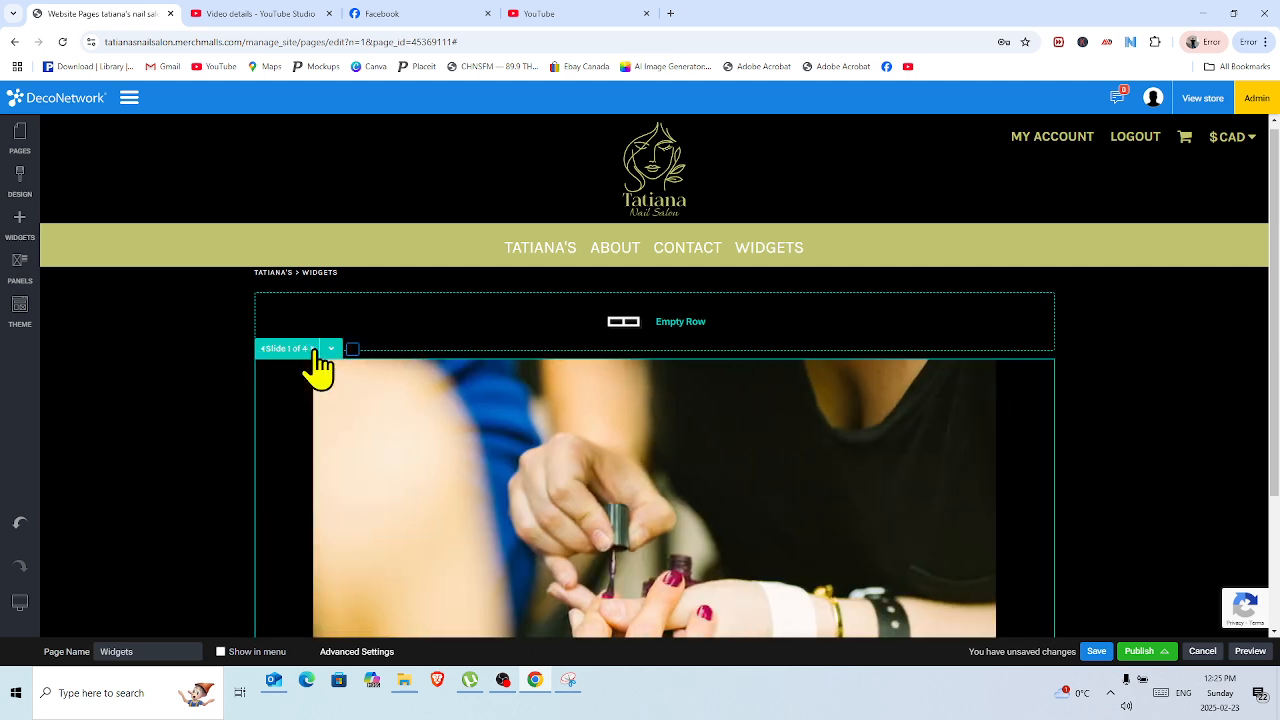
{"action": "left_click", "coordinate": [314, 350]}
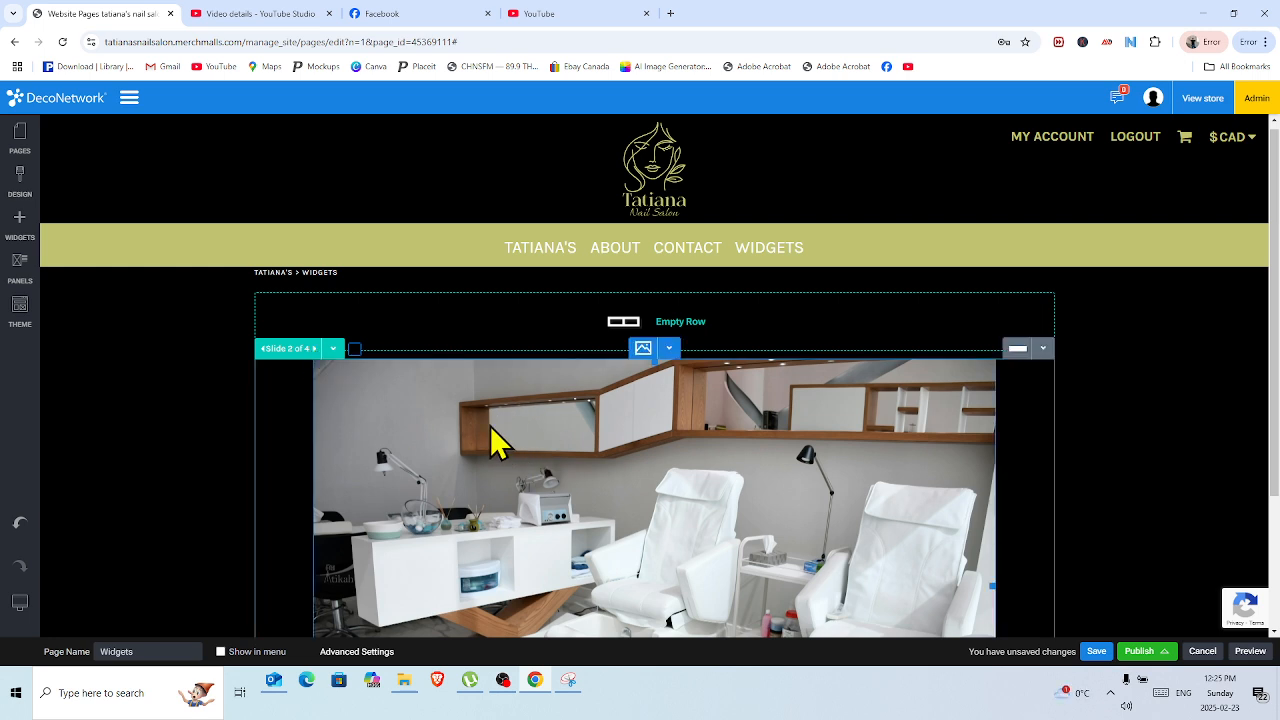
In the slider's design settings, set the arrow size to 9 and the arrow color to white
{"action": "left_click", "coordinate": [333, 352]}
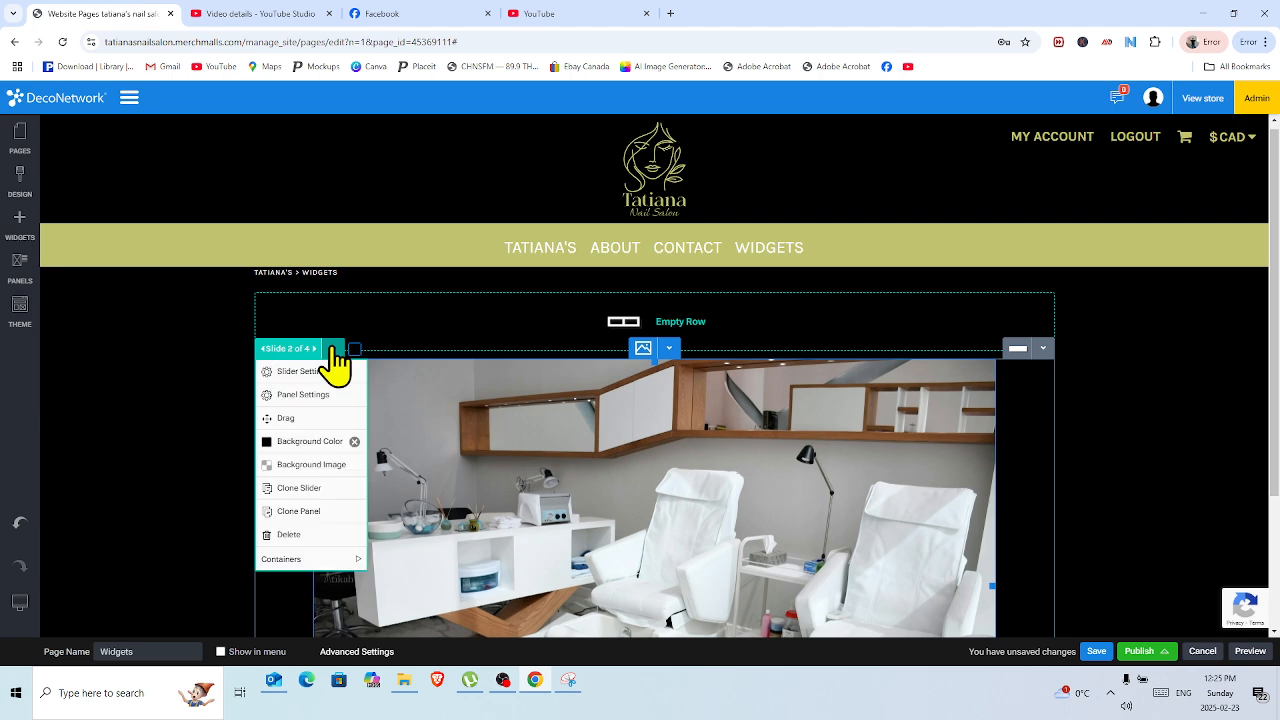
{"action": "left_click", "coordinate": [320, 372]}
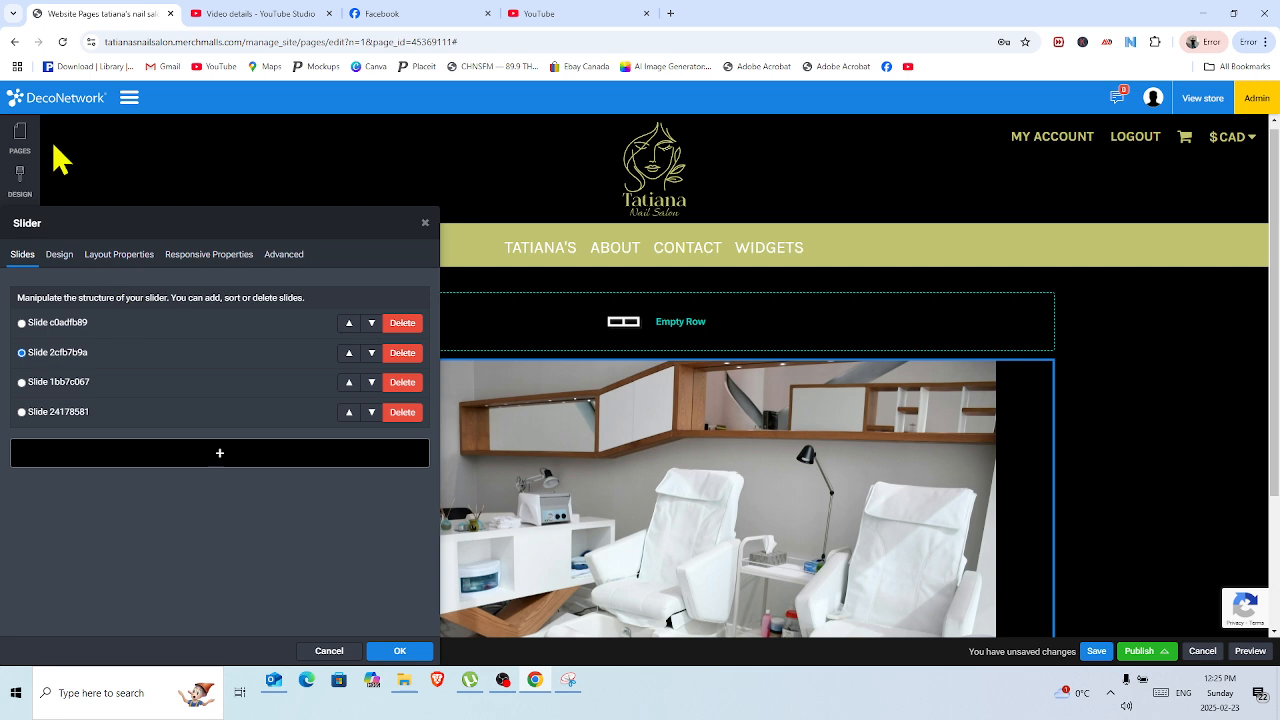
{"action": "left_click", "coordinate": [59, 256]}
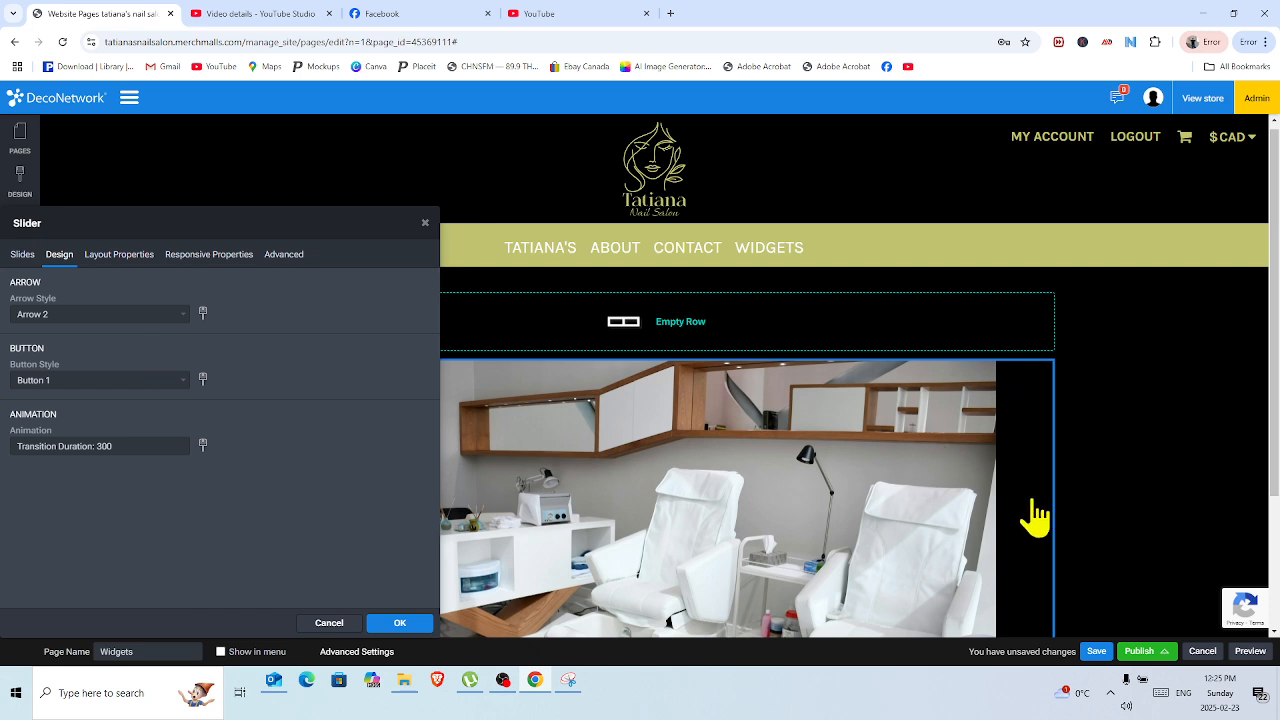
{"action": "left_click", "coordinate": [202, 313]}
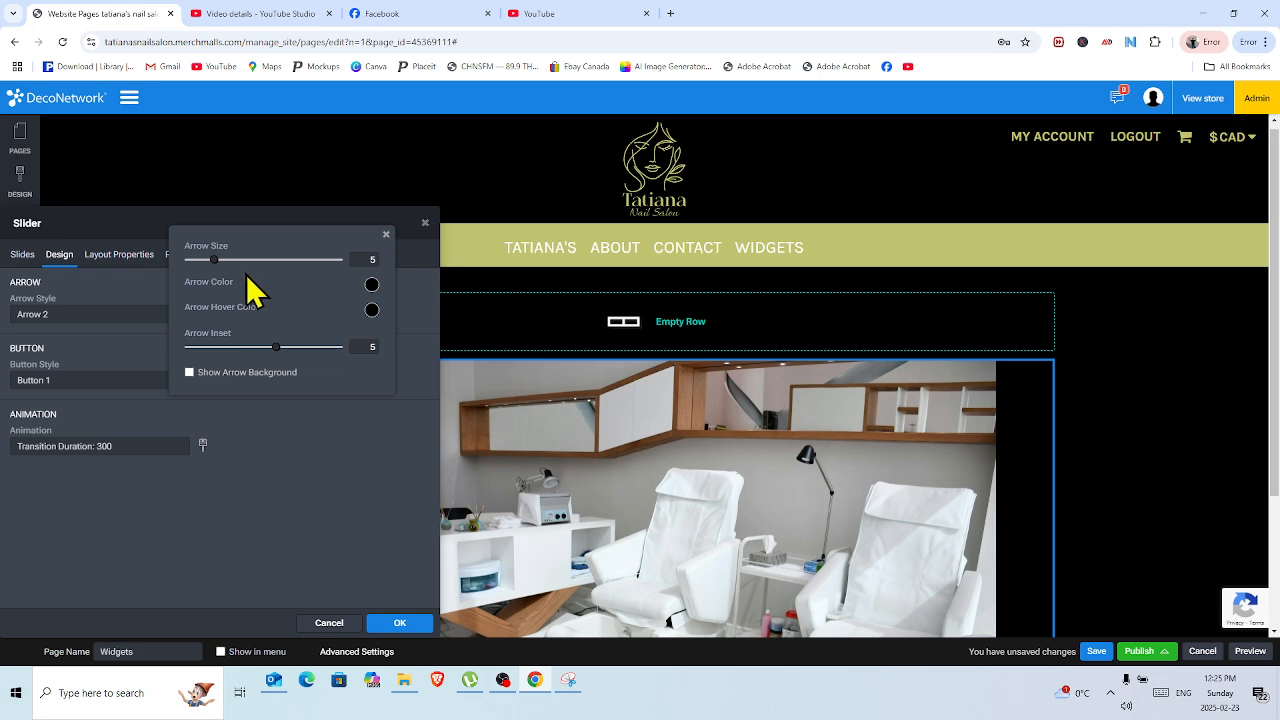
{"action": "left_click_drag", "start_coordinate": [212, 258], "coordinate": [232, 257]}
{"action": "left_click", "coordinate": [372, 286]}
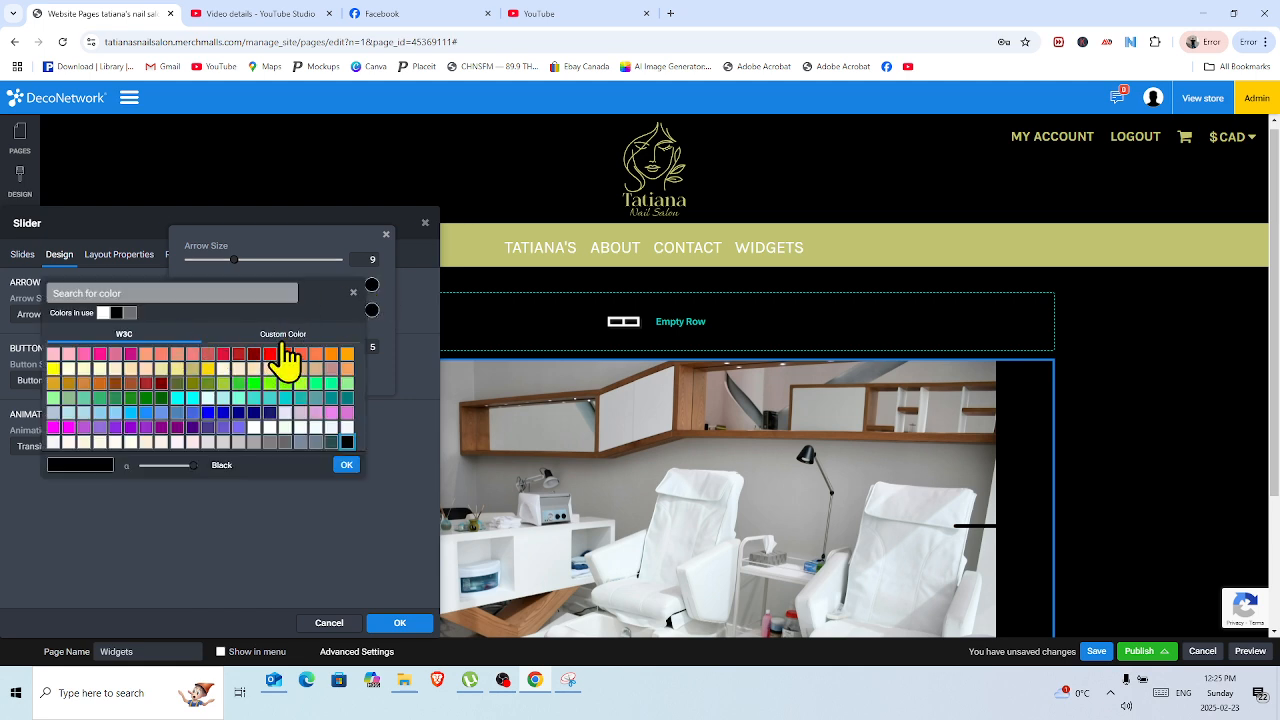
{"action": "left_click", "coordinate": [104, 314]}
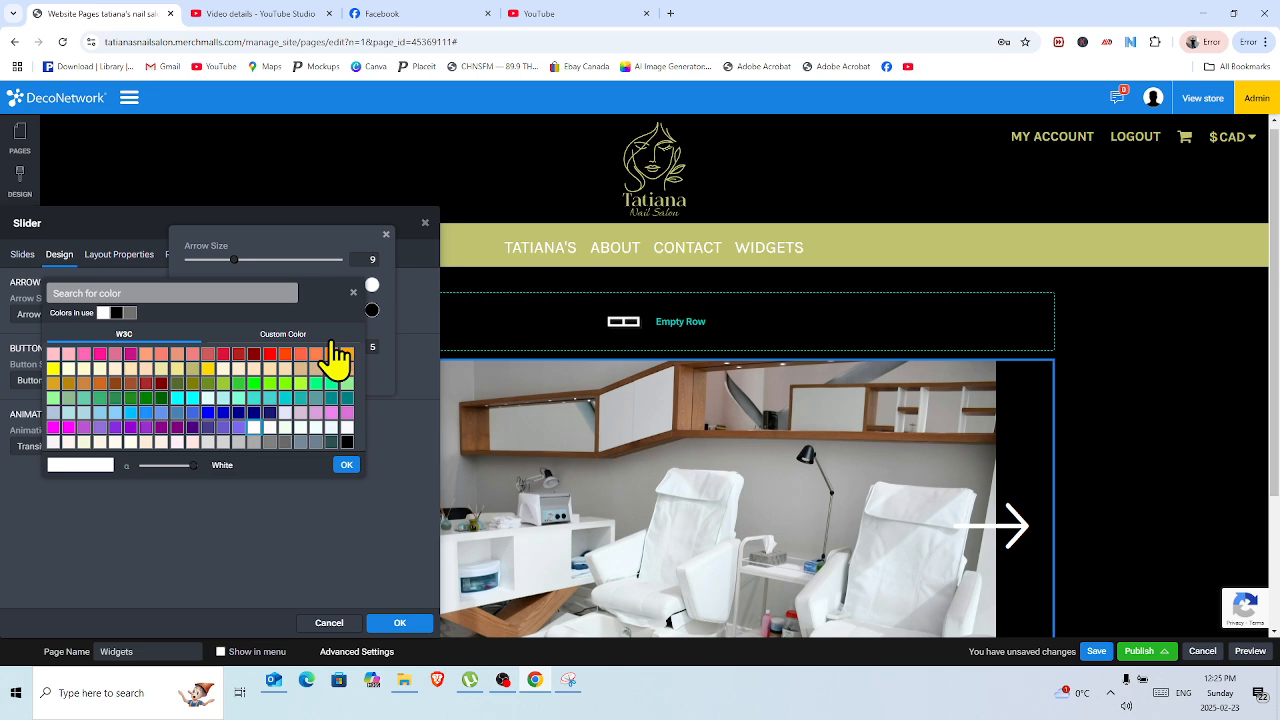
{"action": "left_click", "coordinate": [345, 464]}
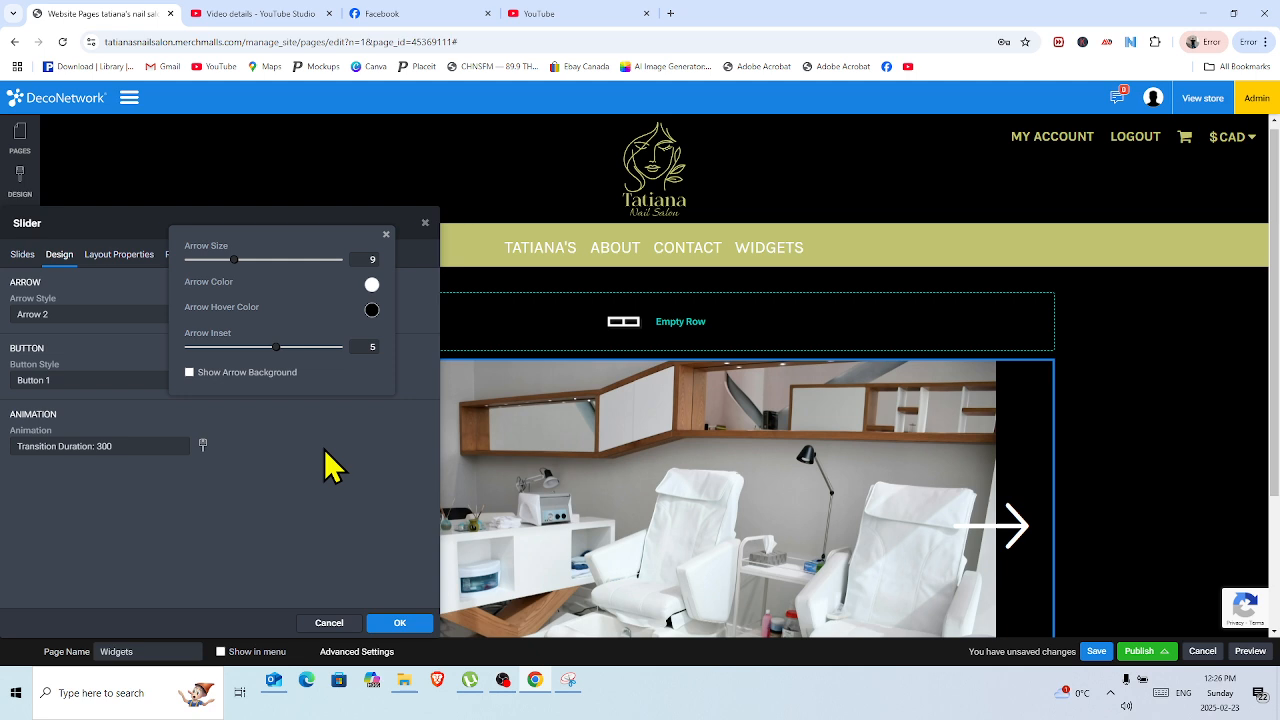
Enable the slider's arrow background and set the arrow background color to black
{"action": "left_click", "coordinate": [190, 373]}
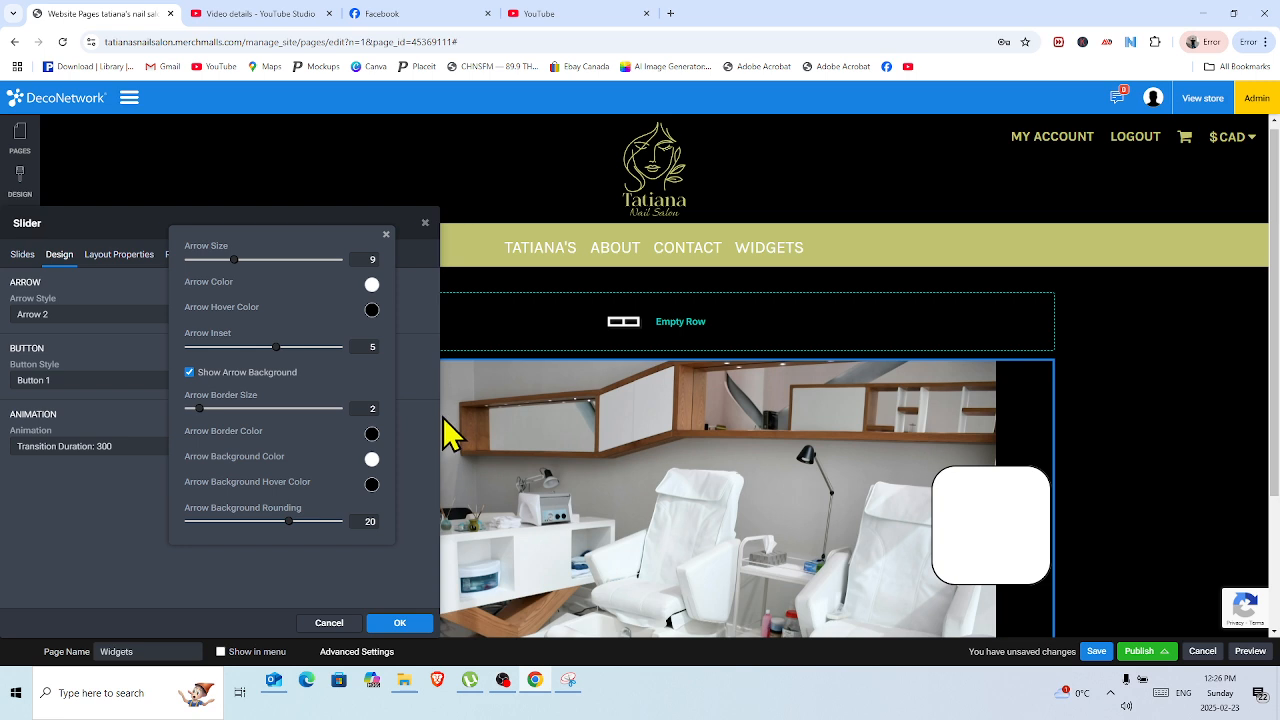
{"action": "left_click", "coordinate": [372, 459]}
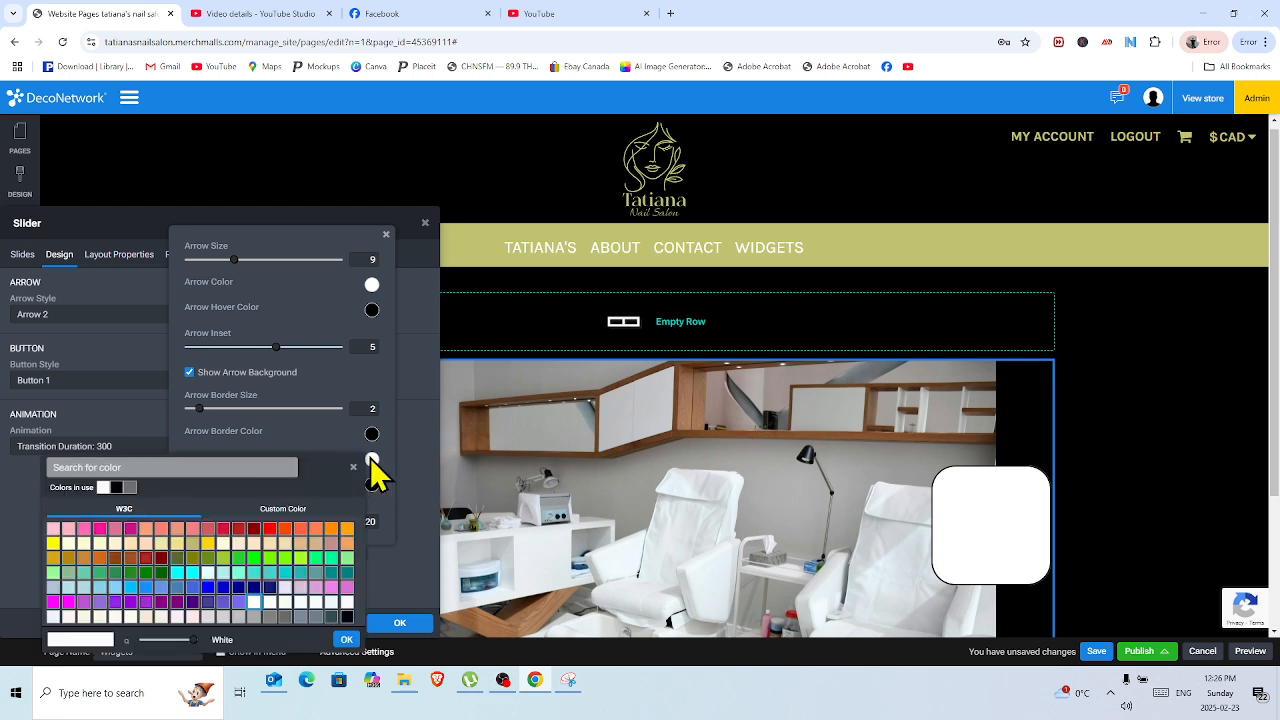
{"action": "left_click", "coordinate": [117, 487]}
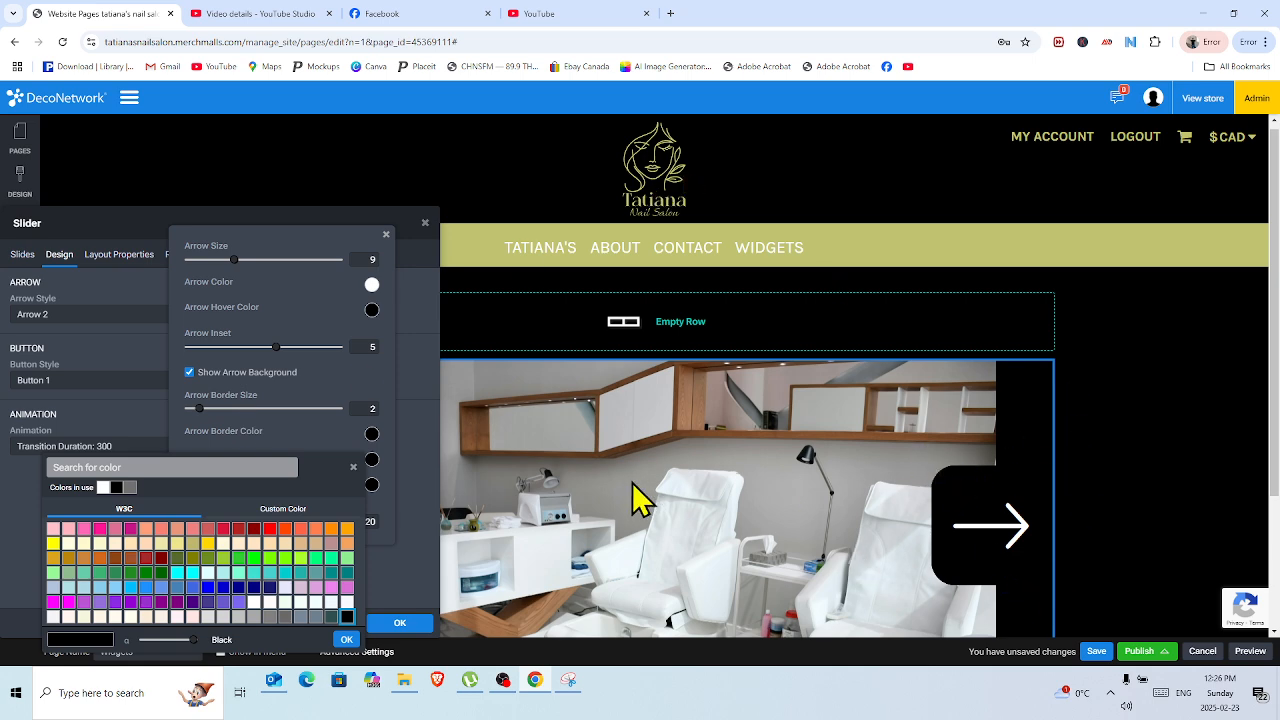
{"action": "left_click", "coordinate": [348, 640]}
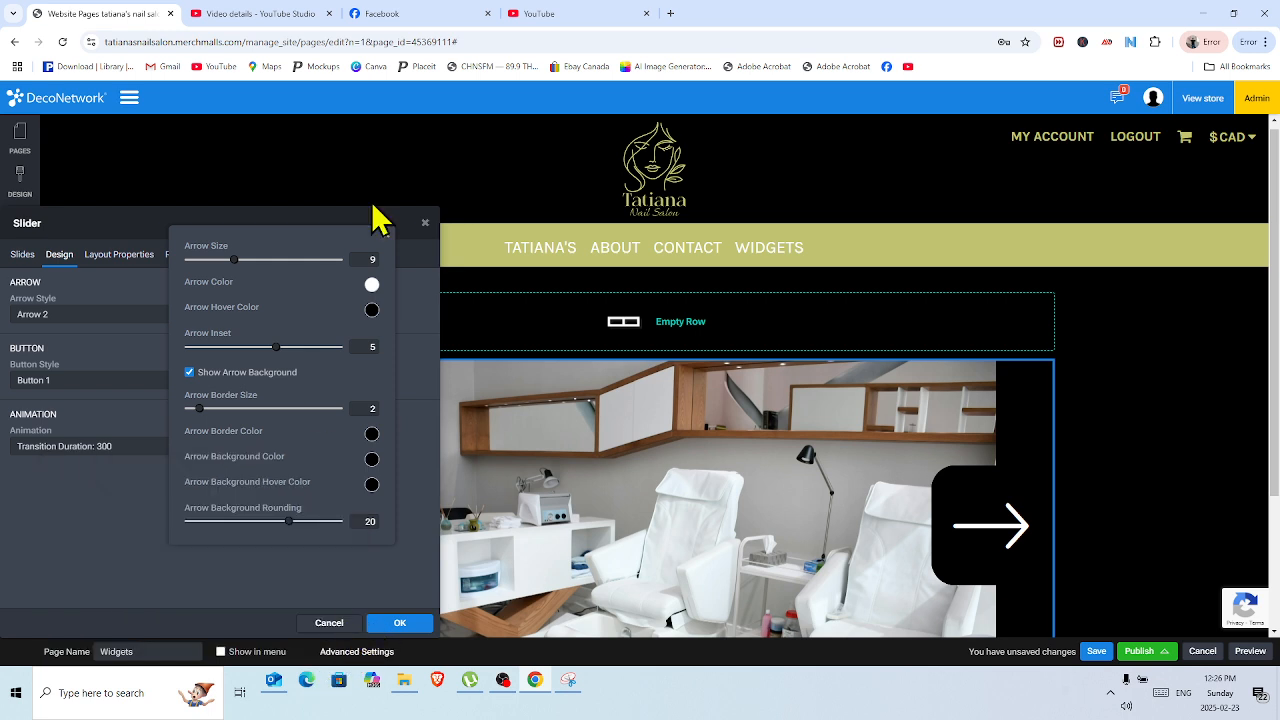
{"action": "left_click", "coordinate": [387, 233]}
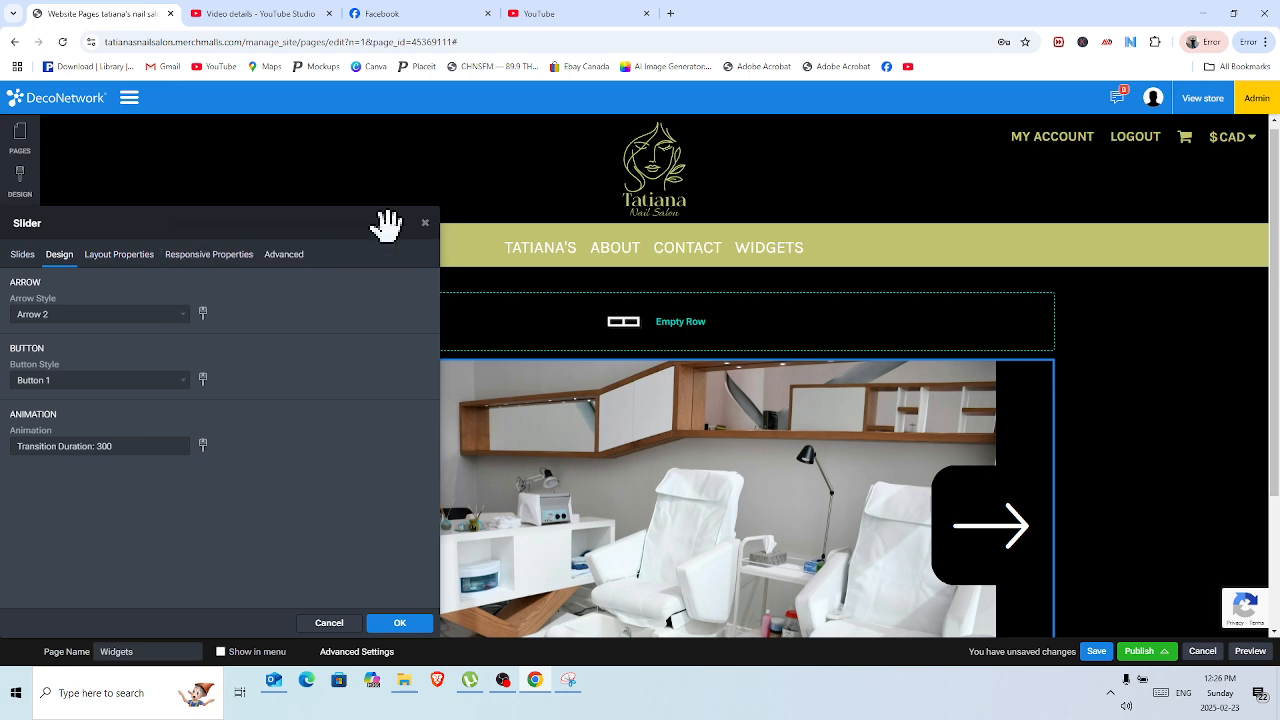
Change the slider's arrow style to Arrow 3 and apply the slider settings
{"action": "left_click", "coordinate": [186, 315]}
{"action": "left_click", "coordinate": [104, 420]}
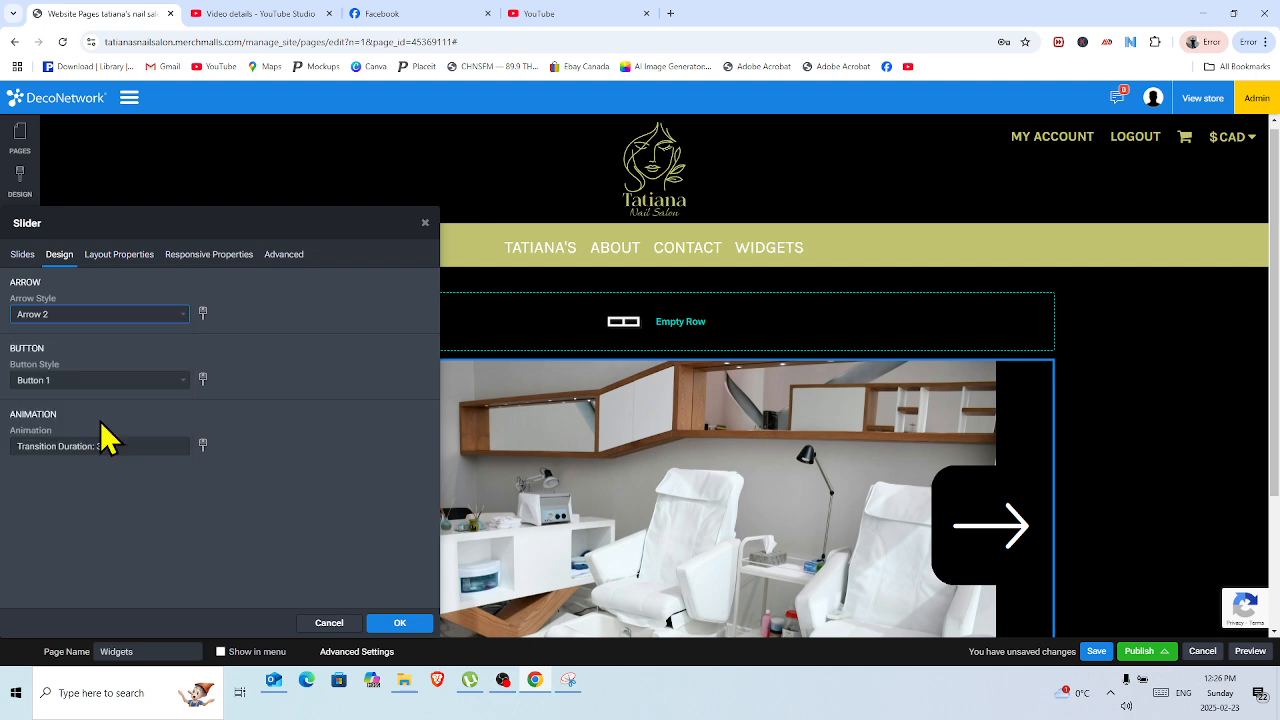
{"action": "left_click", "coordinate": [103, 318]}
{"action": "left_click", "coordinate": [98, 385]}
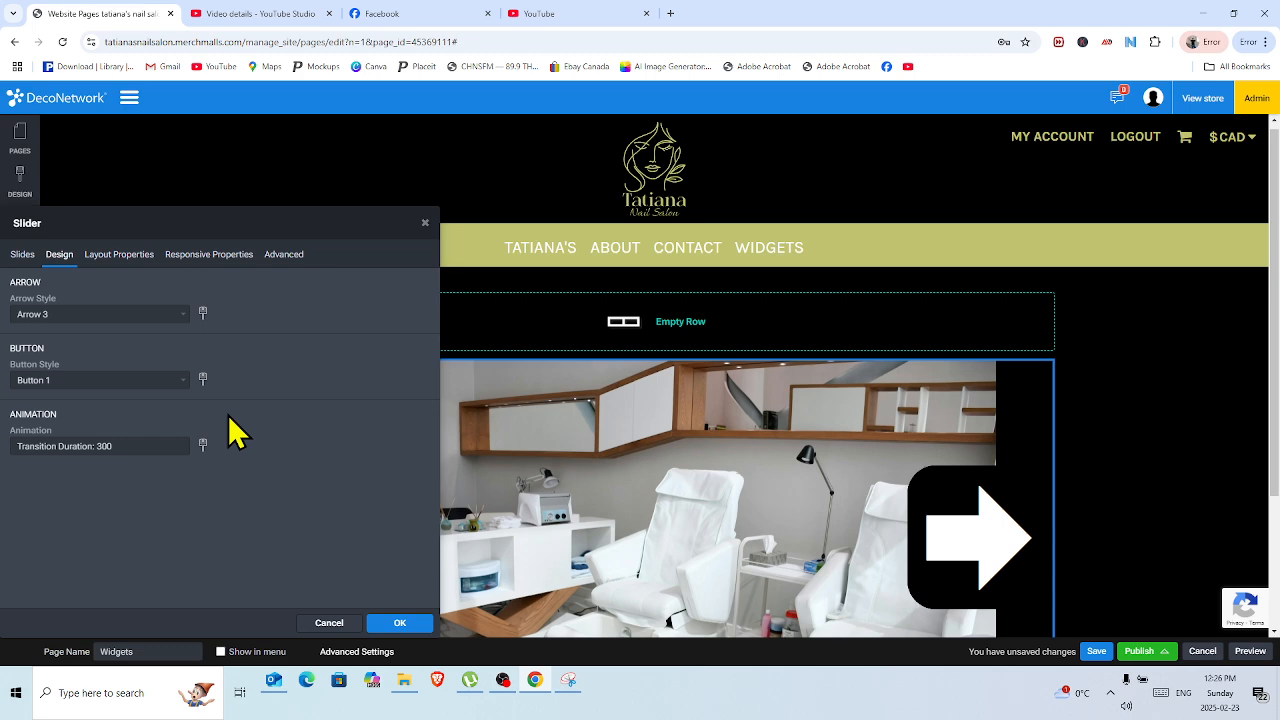
{"action": "left_click", "coordinate": [405, 625]}
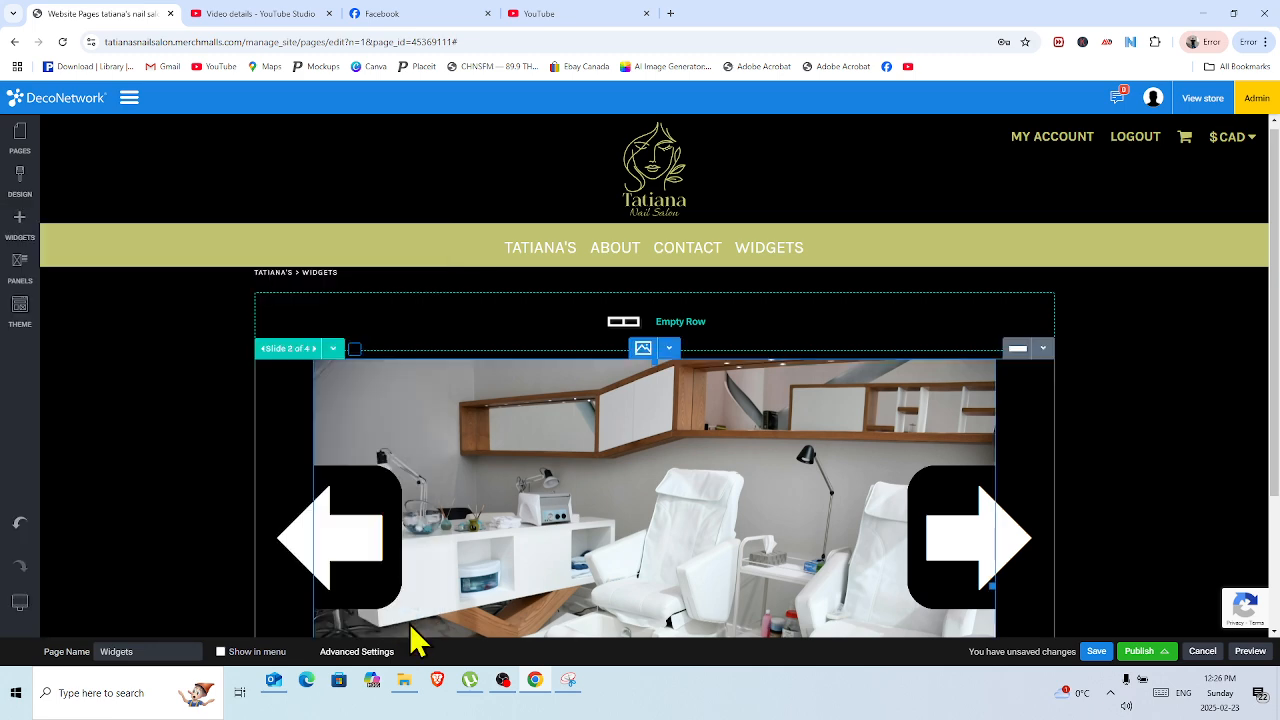
Delete the Image widget from the slider's second slide and confirm its removal
{"action": "left_click", "coordinate": [666, 352]}
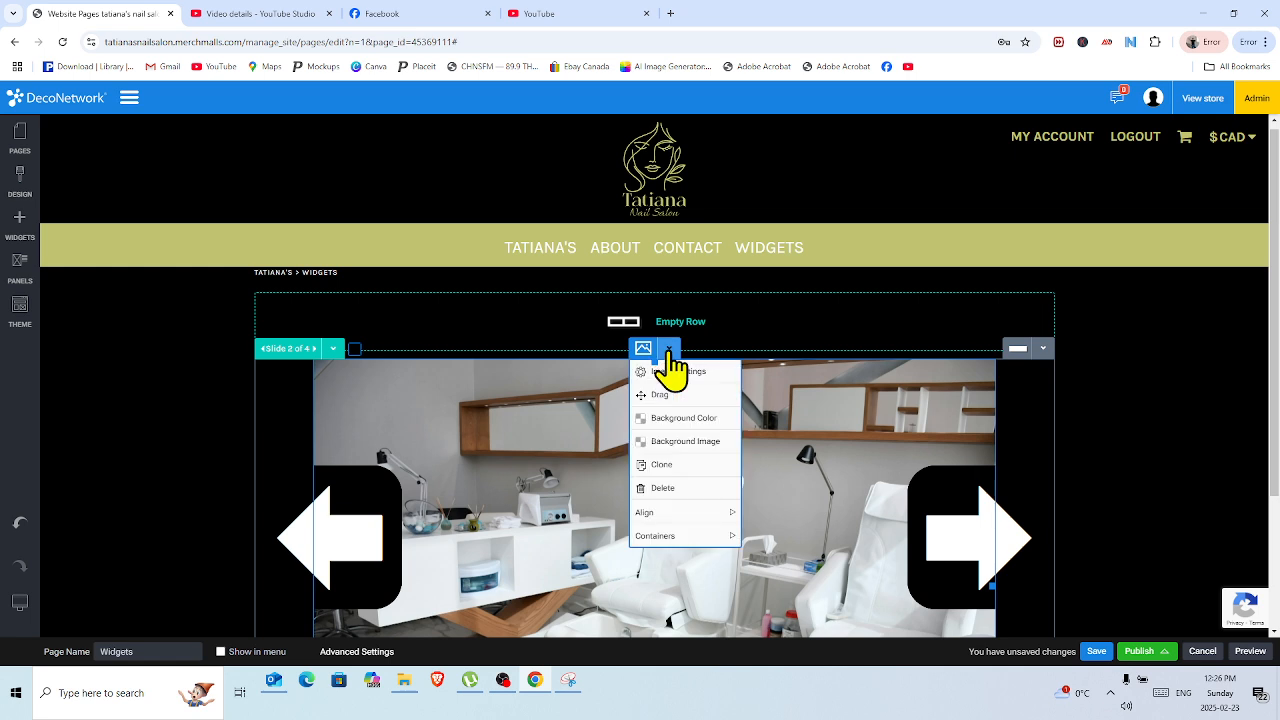
{"action": "left_click", "coordinate": [665, 488]}
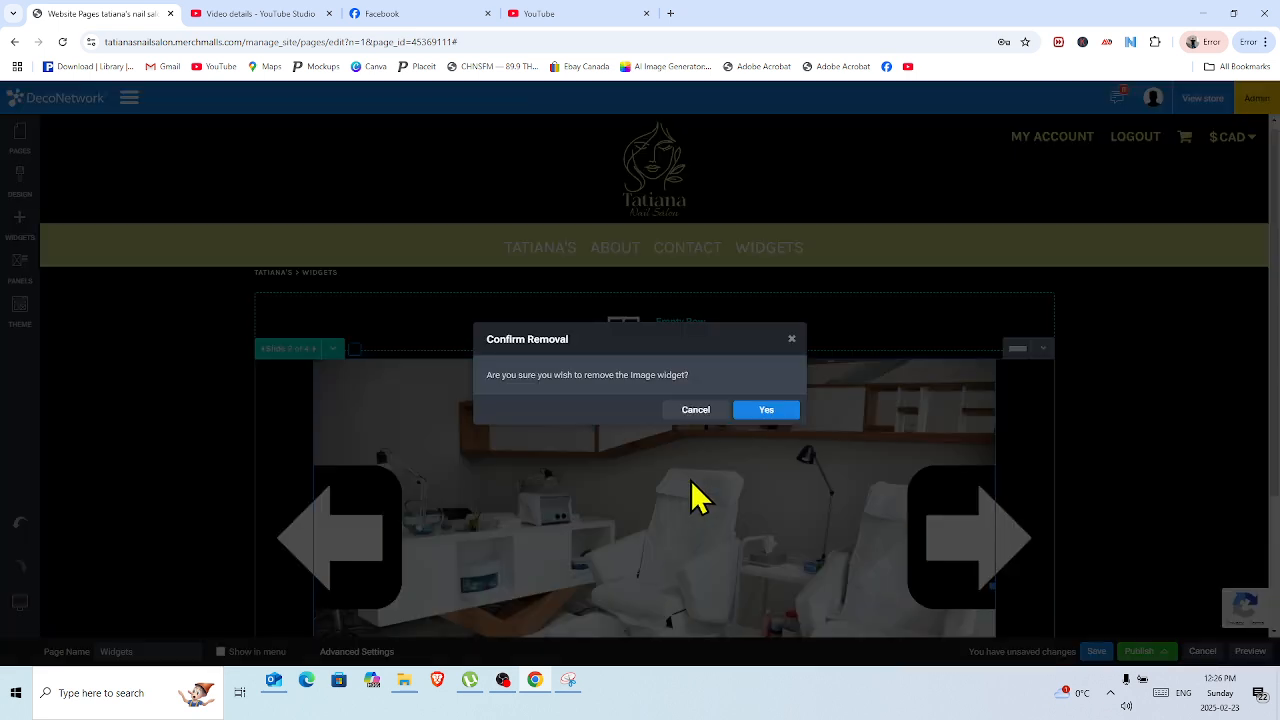
{"action": "left_click", "coordinate": [768, 410]}
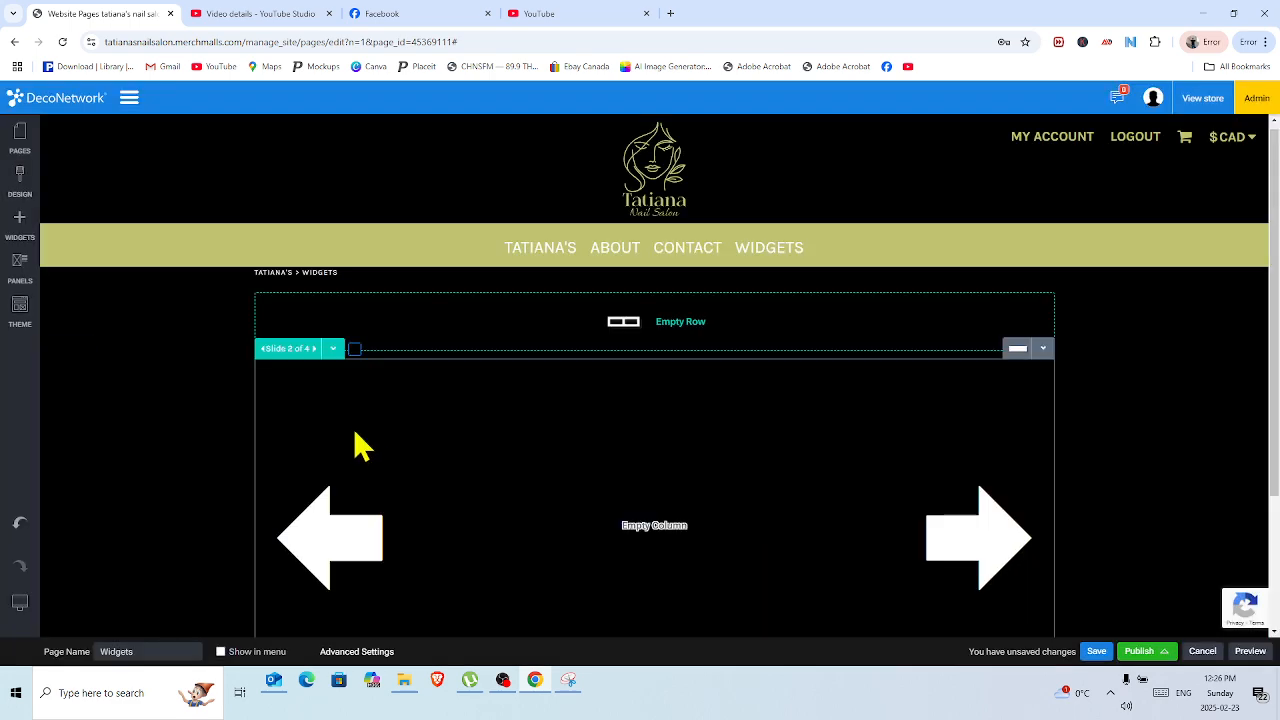
Delete the whole Slider widget from the page and confirm its removal
{"action": "left_click", "coordinate": [333, 350]}
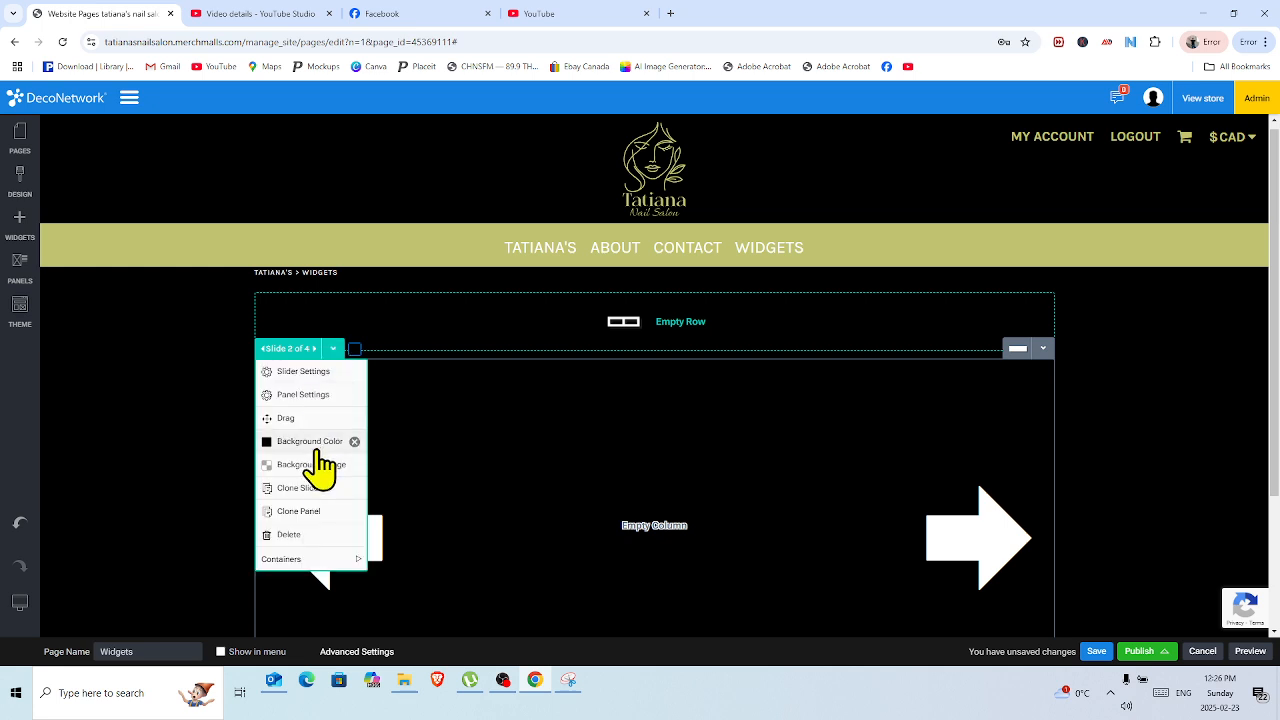
{"action": "left_click", "coordinate": [290, 535]}
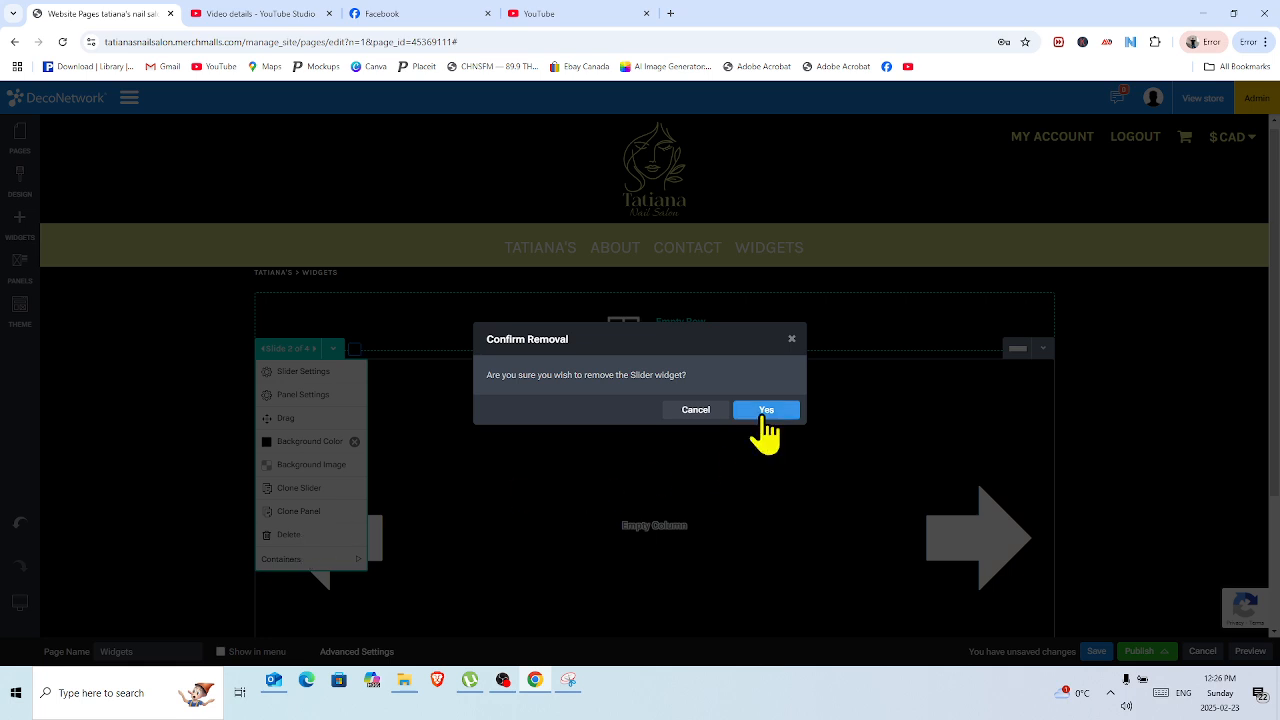
{"action": "left_click", "coordinate": [765, 415]}
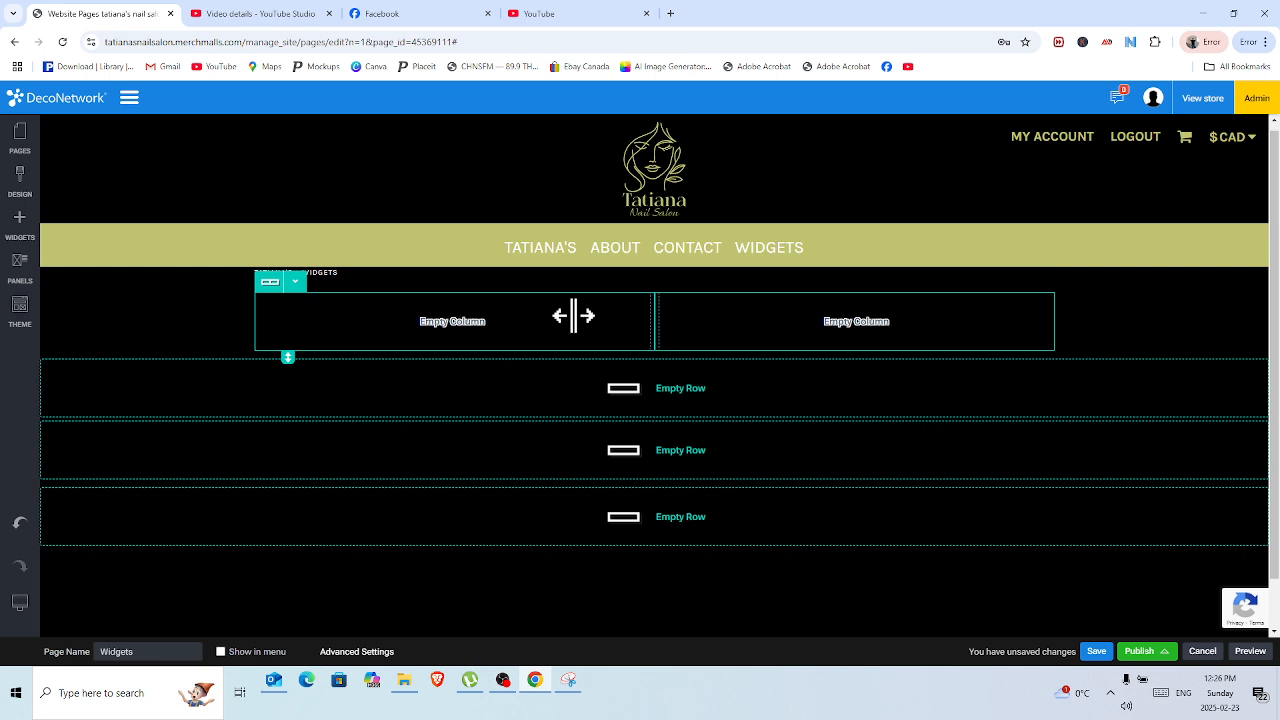
Add an HTML widget to the empty row directly below the two-column row and close its settings without entering code
{"action": "left_click", "coordinate": [18, 222]}
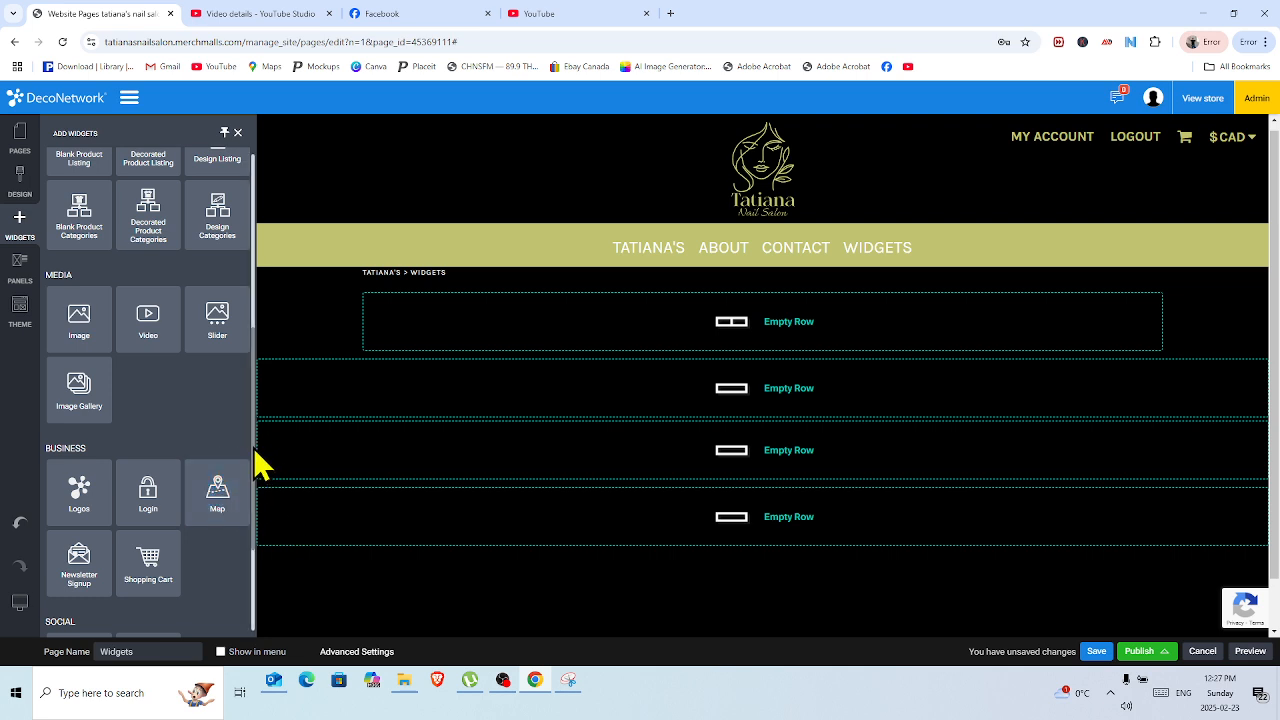
{"action": "left_click_drag", "start_coordinate": [254, 448], "coordinate": [256, 540]}
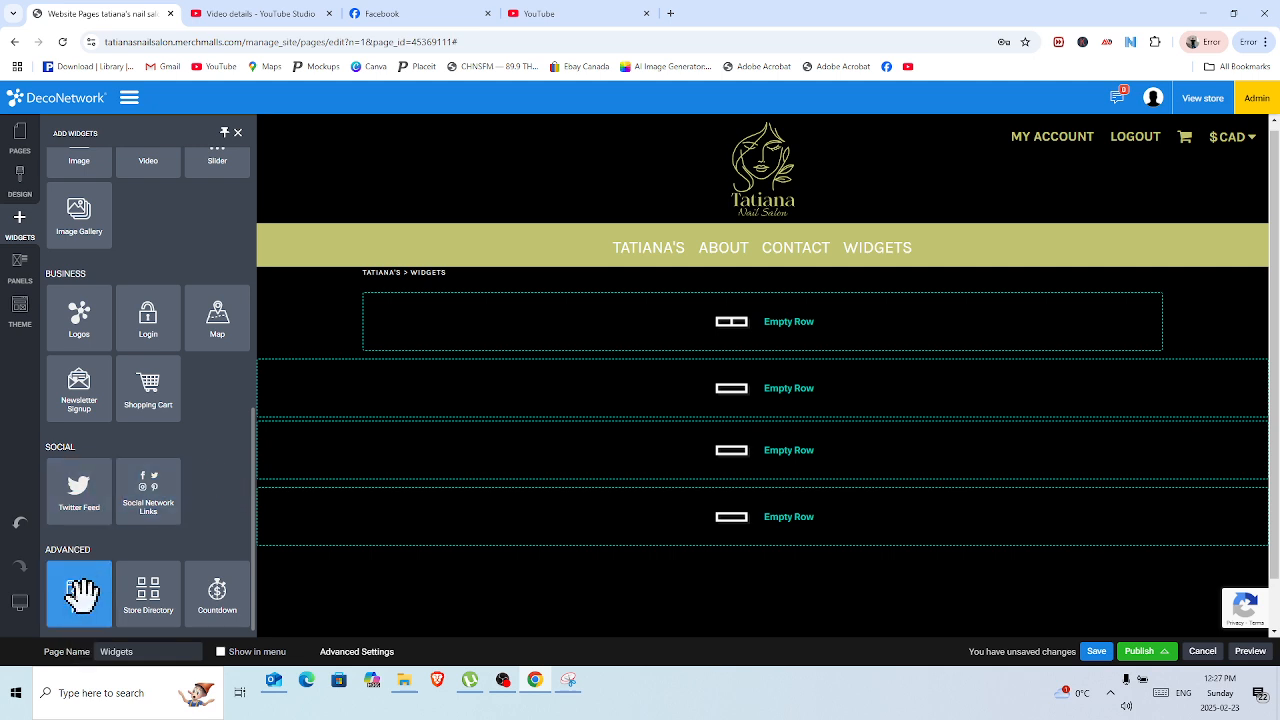
{"action": "left_click_drag", "start_coordinate": [80, 595], "coordinate": [689, 396]}
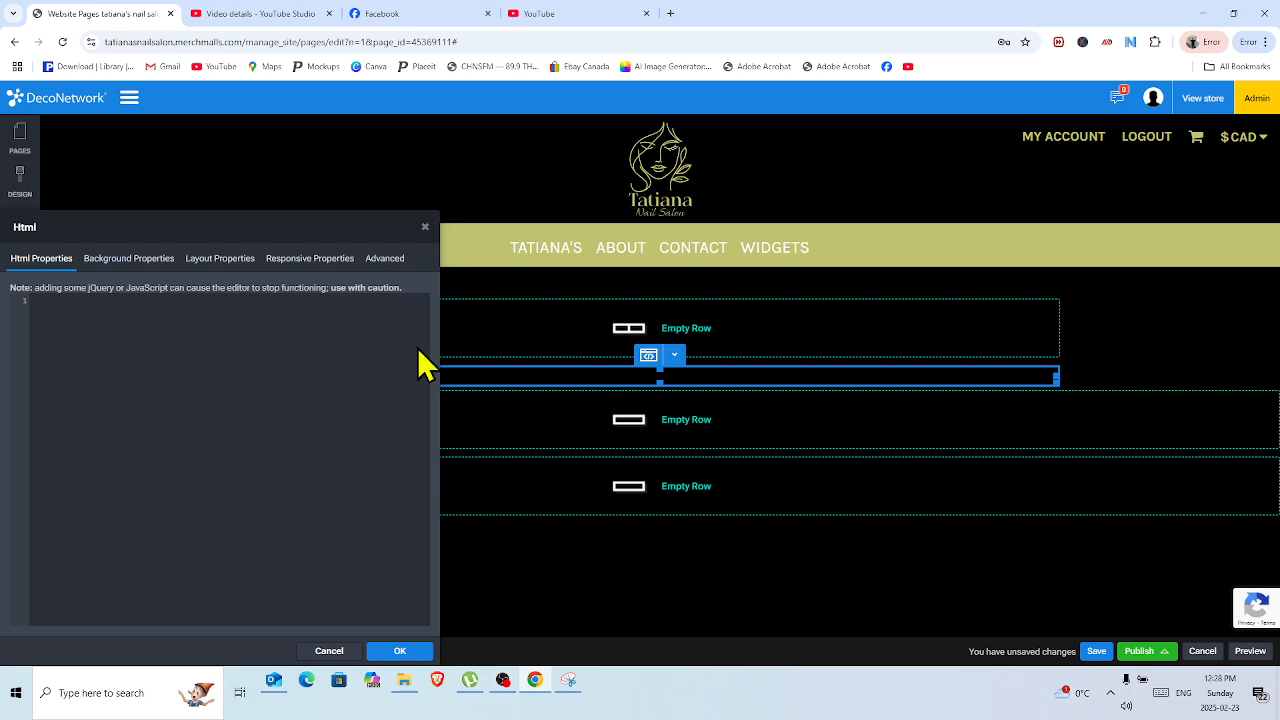
{"action": "left_click", "coordinate": [425, 228]}
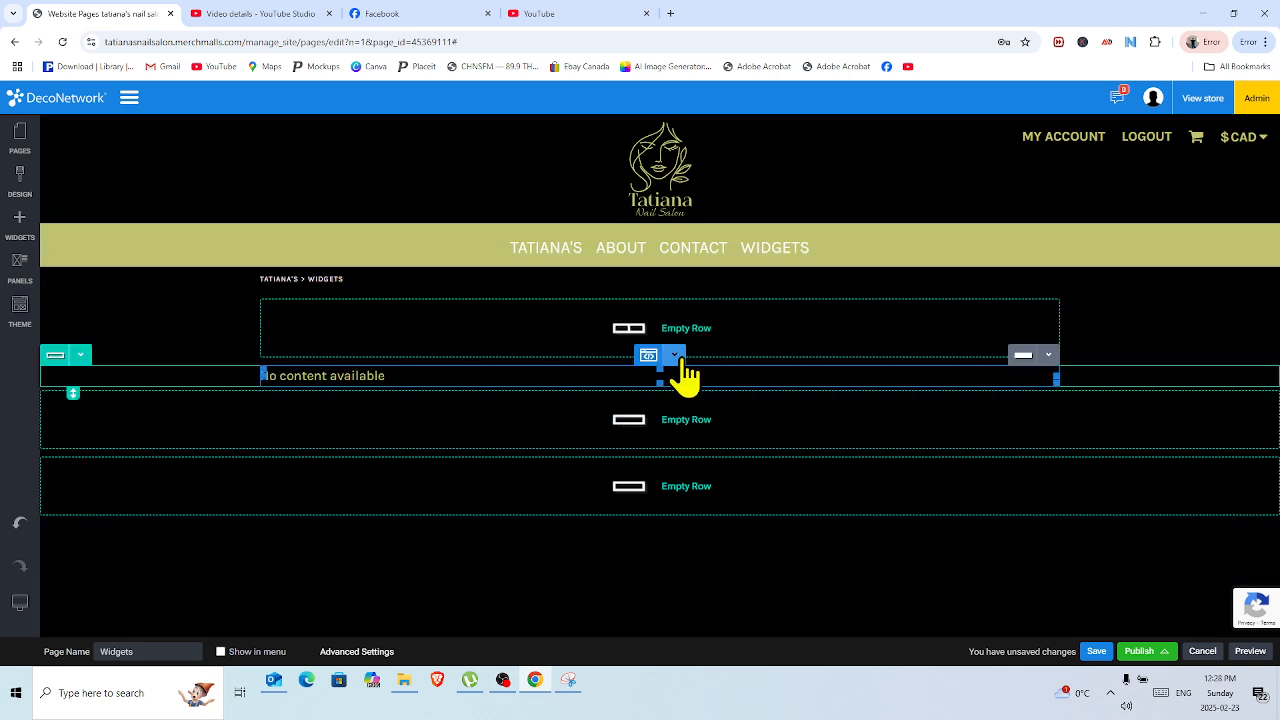
Delete the HTML widget from the row below the two-column row and confirm its removal
{"action": "left_click", "coordinate": [679, 356]}
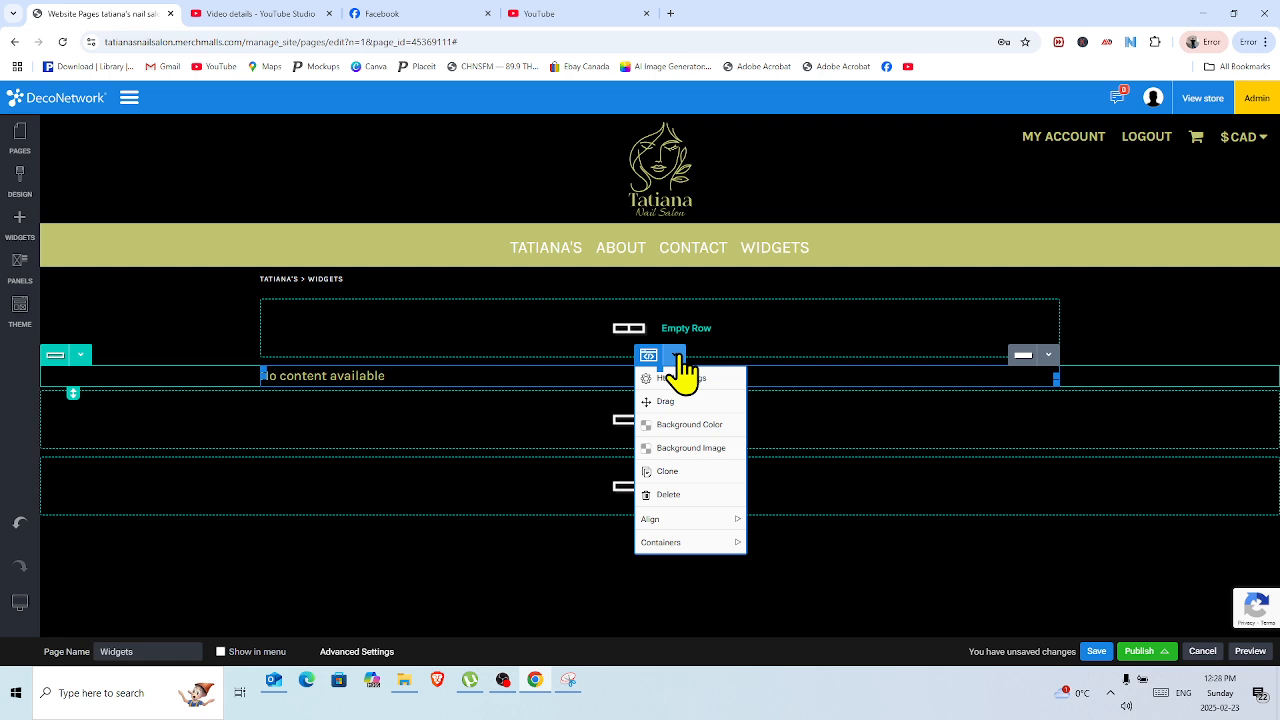
{"action": "left_click", "coordinate": [675, 495]}
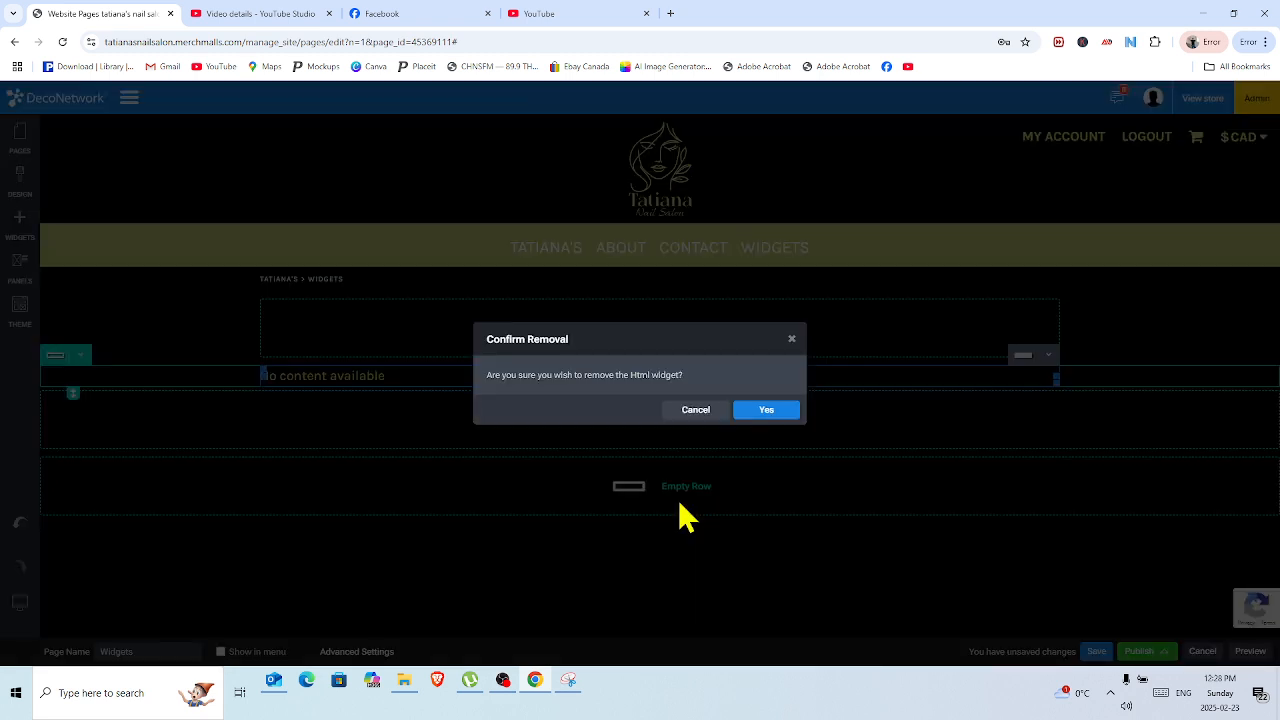
{"action": "left_click", "coordinate": [763, 412]}
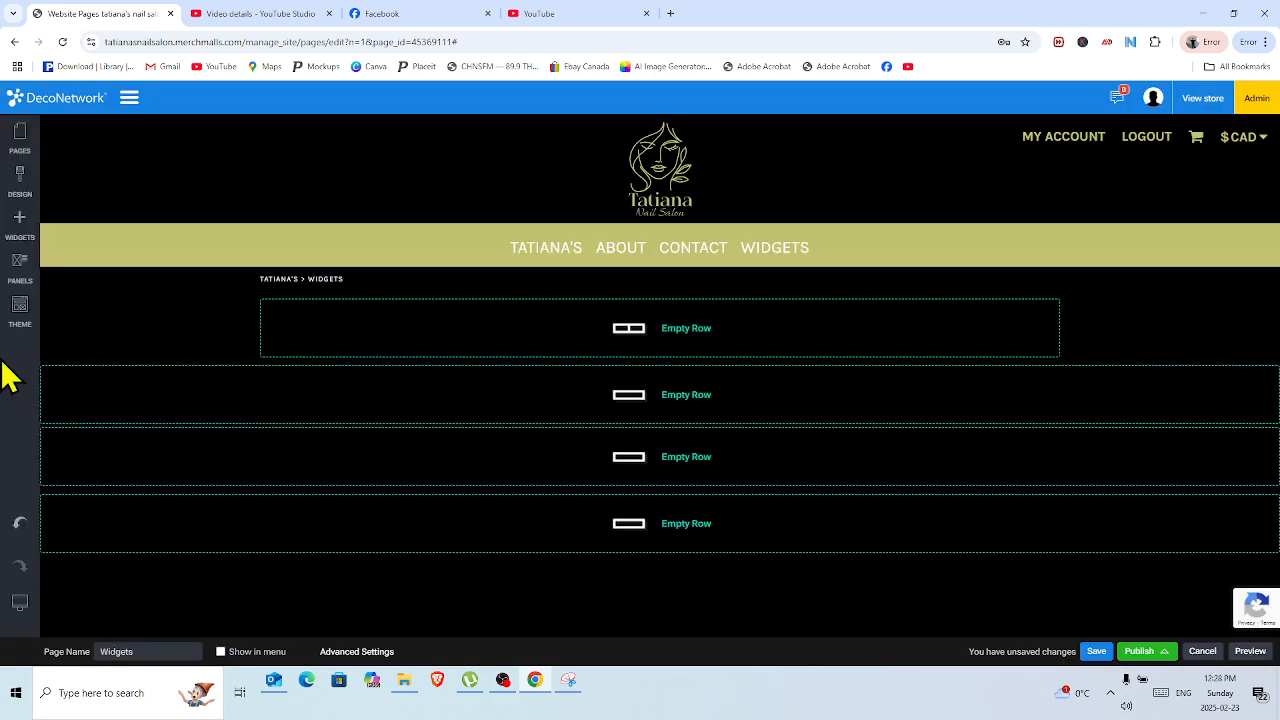
Open the list of available widgets and review its categories from Advanced back up to Basics
{"action": "left_click", "coordinate": [22, 226]}
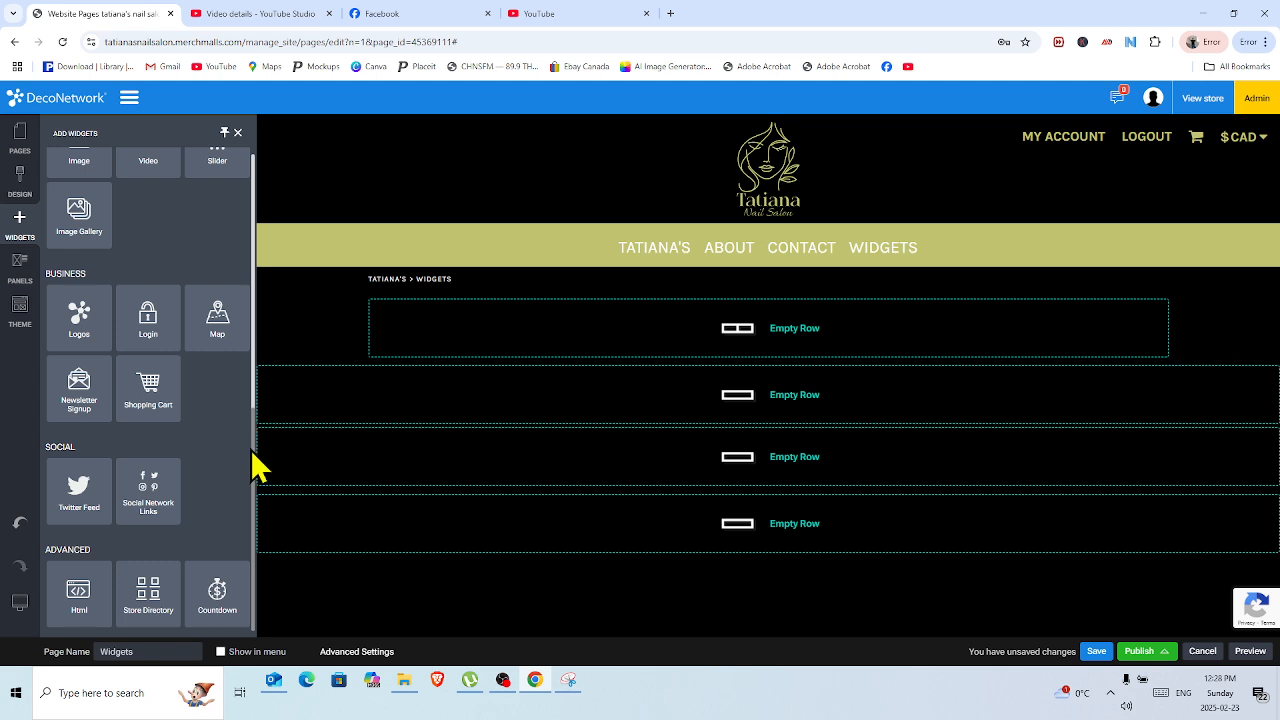
{"action": "scroll", "coordinate": [252, 420], "scroll_direction": "up", "scroll_amount": 4}
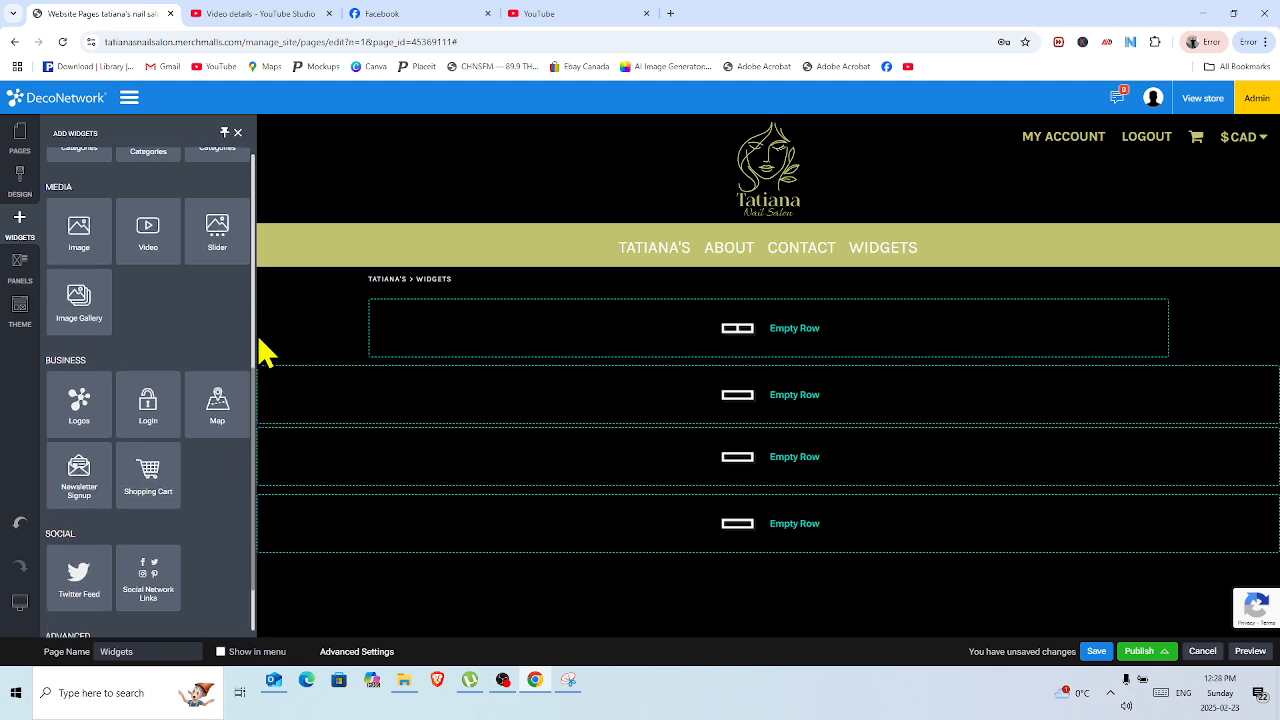
{"action": "scroll", "coordinate": [256, 206], "scroll_direction": "up", "scroll_amount": 3}
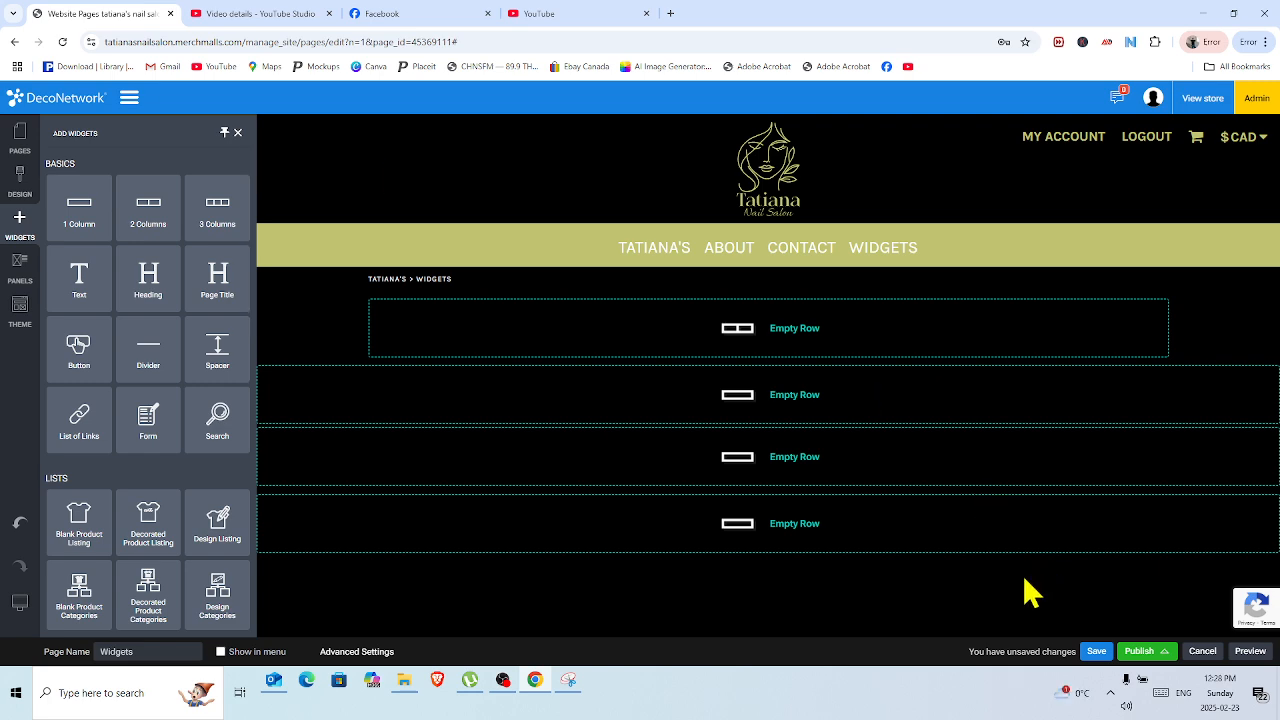
{"action": "left_click", "coordinate": [503, 680]}
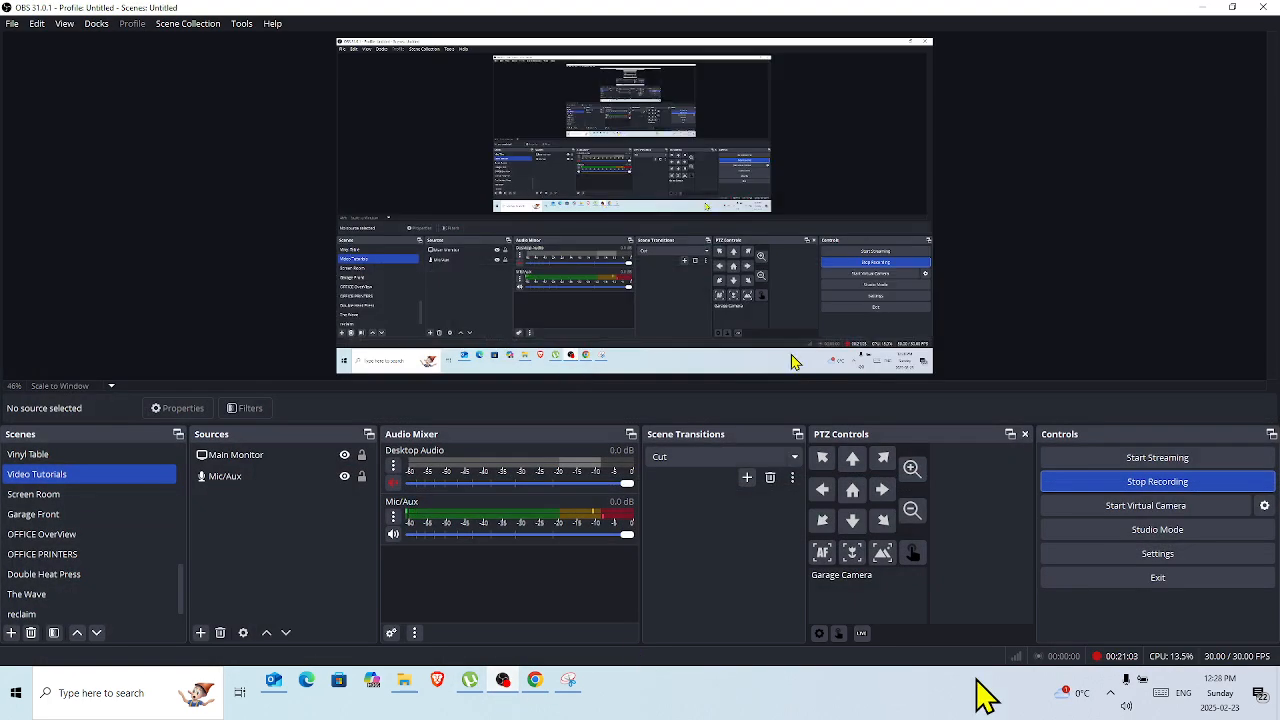